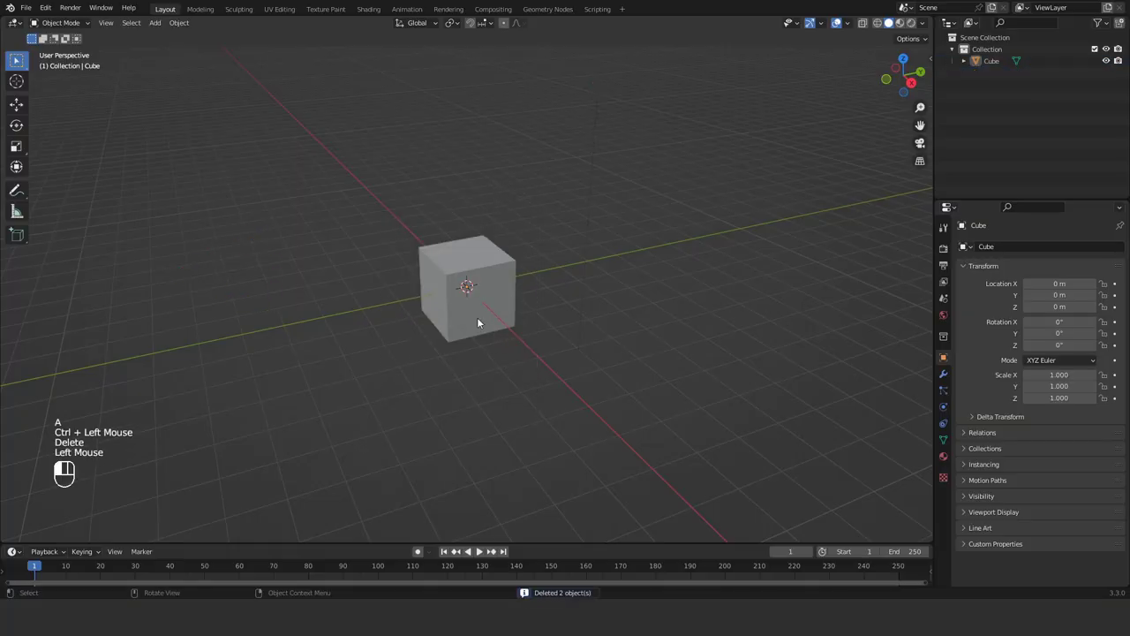
Step: Set the cube's dimensions to 1.04 m in X, 0.152 m in Y and 0.0508 m in Z
key("n")
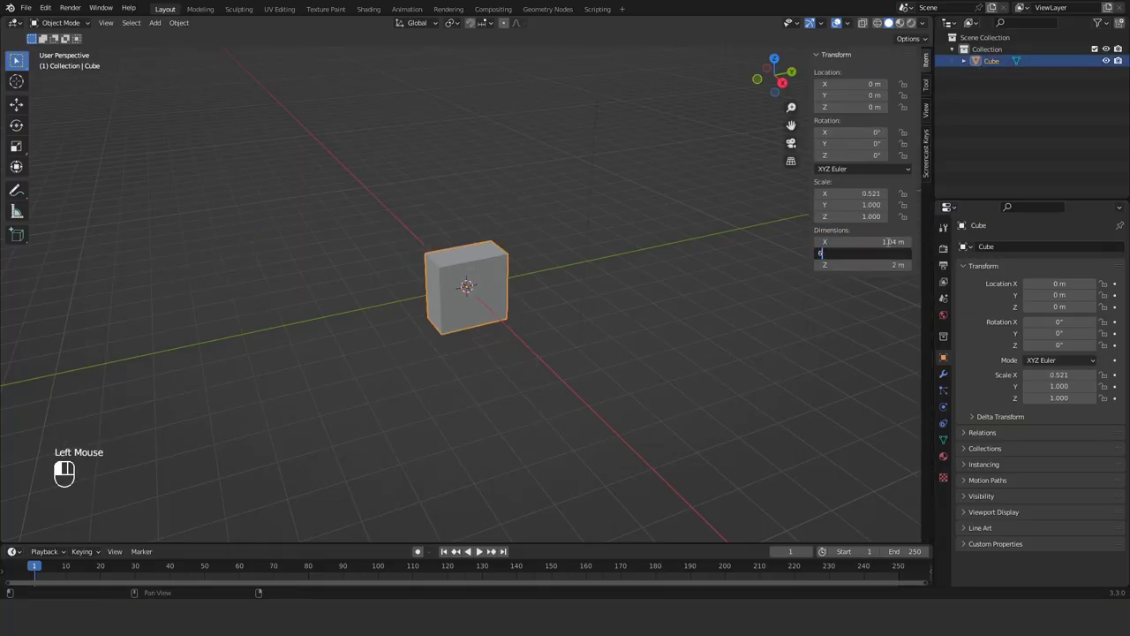
key("KP_1")
key("KP_Decimal")
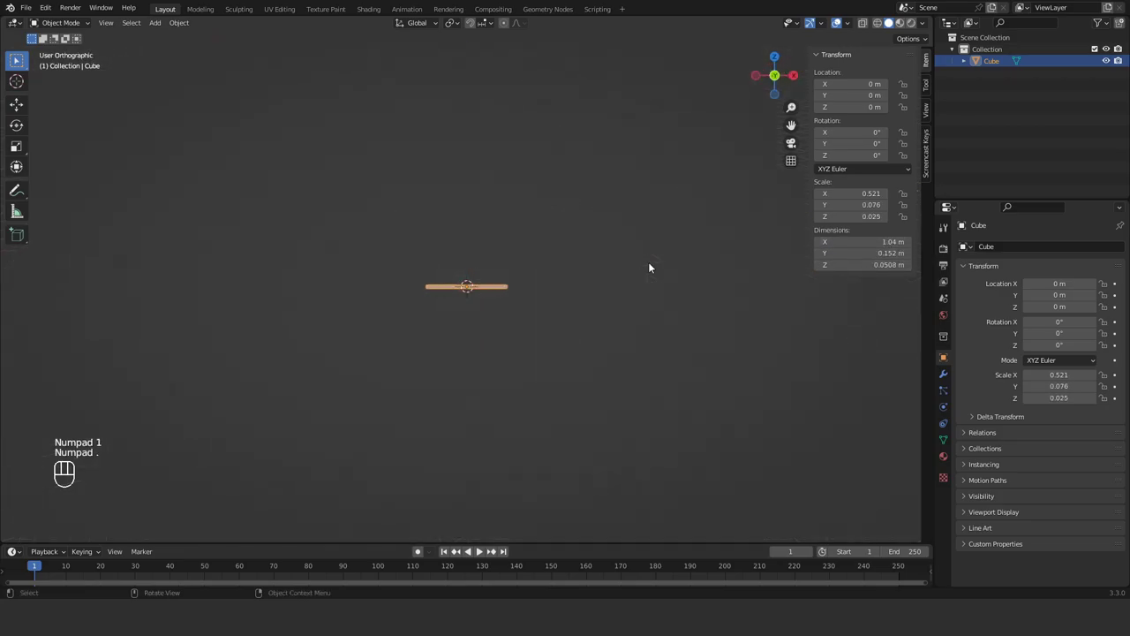
Step: Duplicate the board and move the copy about -0.41 m along Y
middle_click_drag(648, 262, 439, 330)
left_click(438, 330)
key("shift+d")
right_click(451, 332)
key("g")
key("y")
left_click(561, 369)
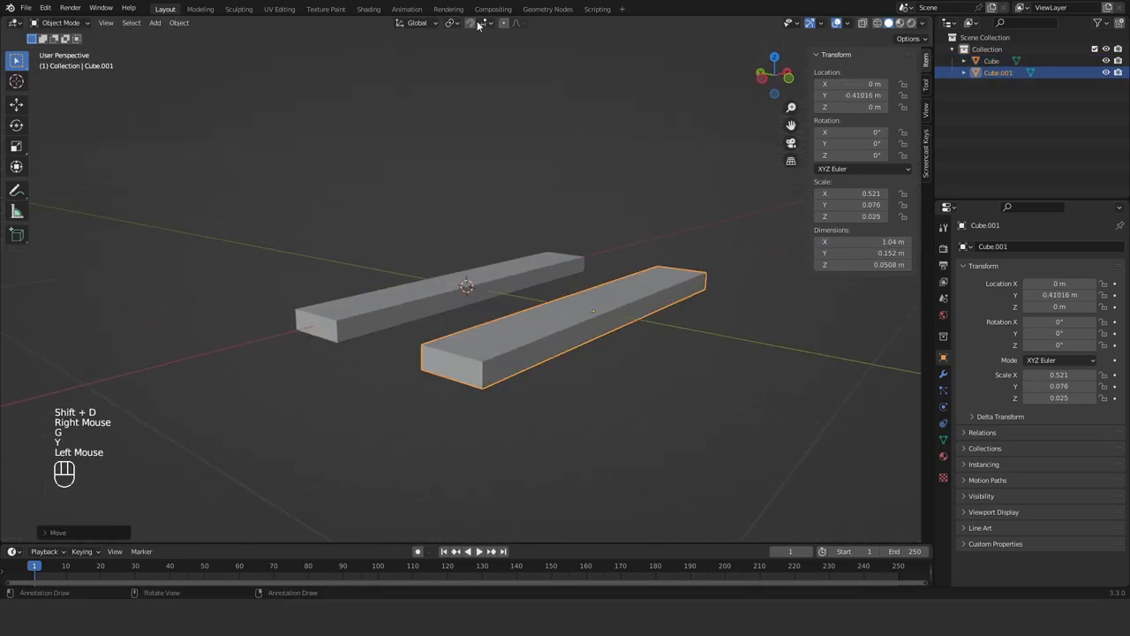
Step: Set up snapping and move the duplicated board along Y to meet the first board
left_click(485, 23)
key("g")
key("y")
left_click(338, 327)
key("s")
key("x")
key("y")
right_click(503, 298)
Step: Scale the duplicated board along Y into a strip about 0.02 m thick
key("s")
key("y")
left_click(517, 310)
key("s")
key("y")
middle_click_drag(517, 310, 496, 372)
left_click(575, 314)
key("s")
key("y")
left_click(560, 362)
Step: Move the thin strip along Y so it sits flush against the first board's front edge
key("g")
key("y")
left_click(459, 335)
Step: Duplicate the front strip in place and rotate the copy 90° about Z
key("shift+d")
left_click(496, 372)
key("r")
key("z")
key("9")
key("0")
key("Return")
Step: Snap the rotated copy to the end of the board at its front corner as an end panel
key("g")
key("y")
key("x")
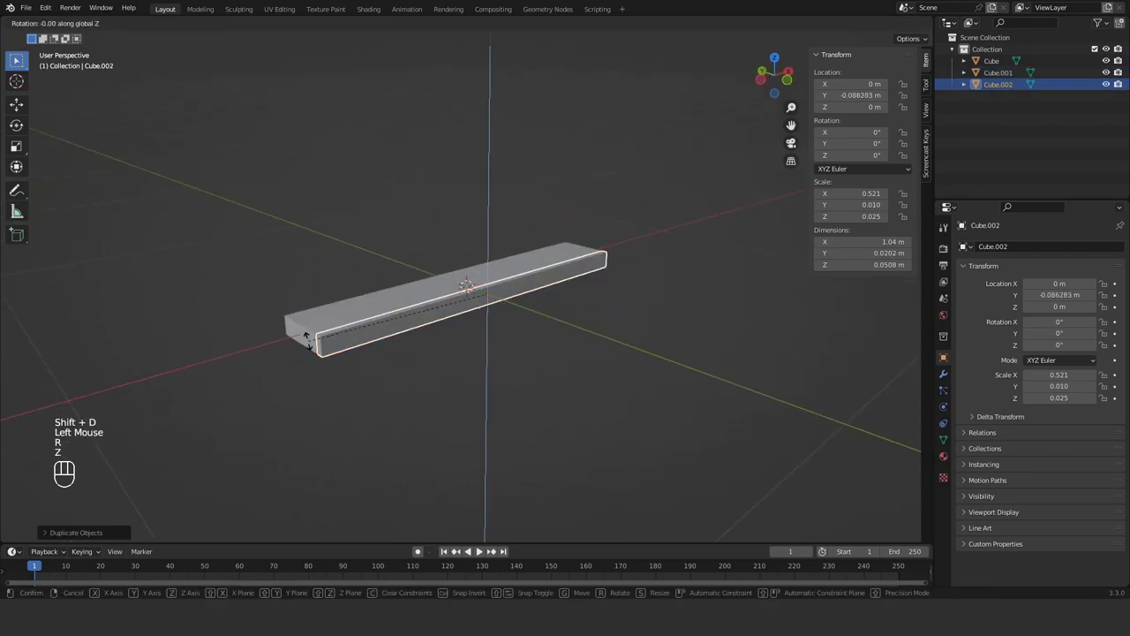
left_click(322, 356)
Step: Add a Subdivision Surface modifier to the end panel
left_click(943, 373)
left_click(1016, 247)
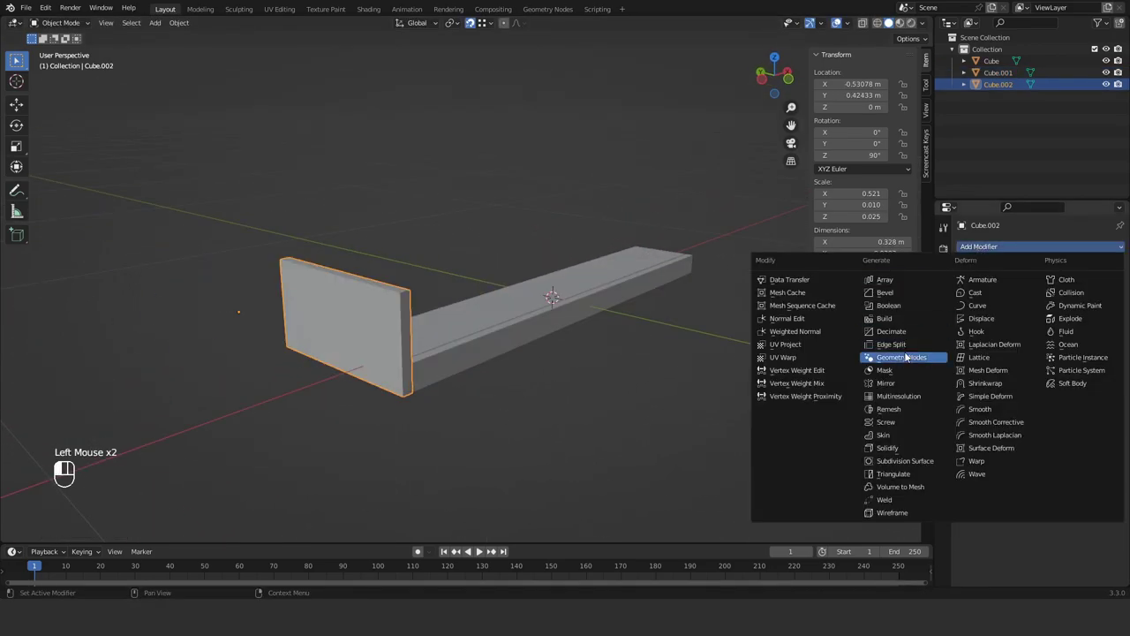
left_click(904, 461)
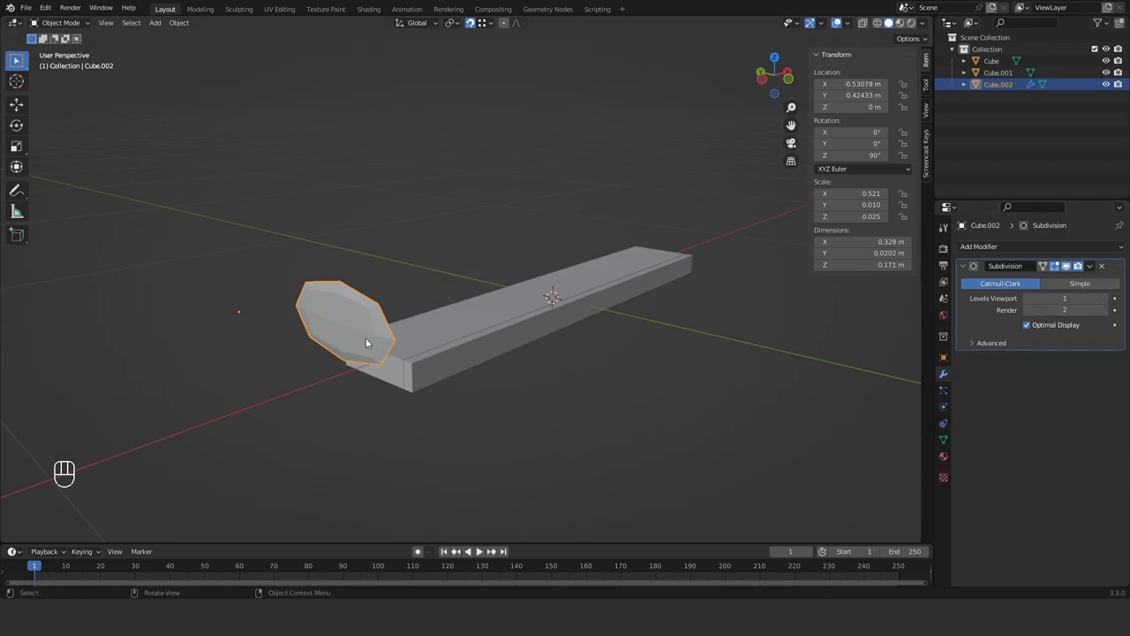
Step: Try to add two loop cuts to the end panel and spread them toward its outer edges
key("Tab")
key("ctrl+r")
left_click(477, 333)
right_click(476, 333)
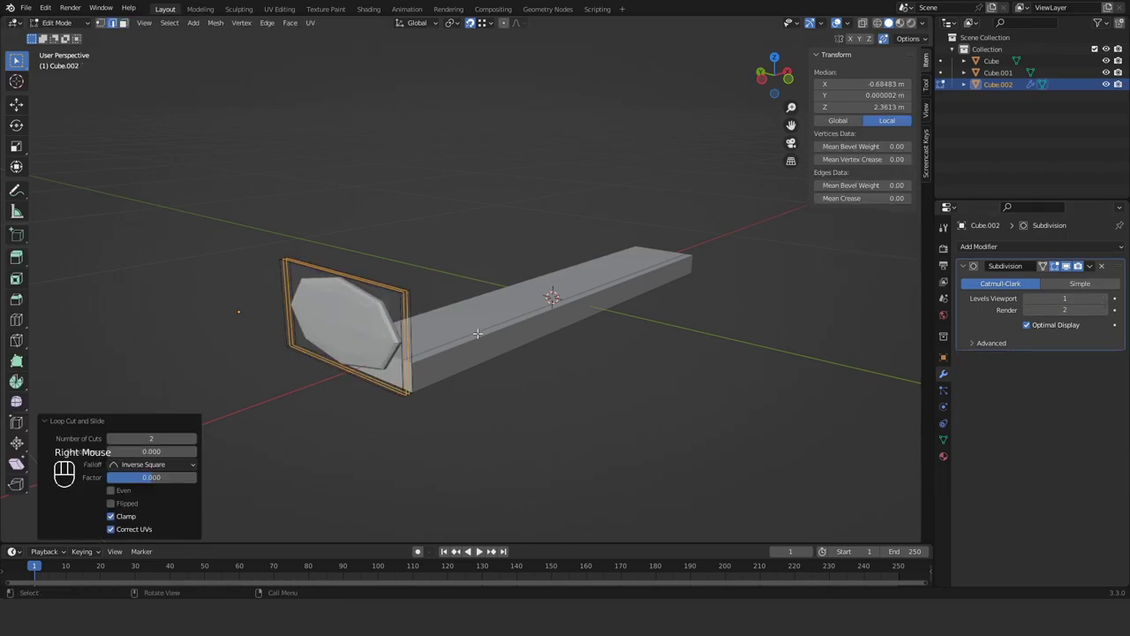
left_click(675, 281)
middle_click_drag(424, 353, 477, 375, "shift")
scroll(476, 375, "up", 2)
key("s")
key("x")
middle_click_drag(477, 375, 530, 381)
left_click(468, 388)
Step: Try to add further loop cuts to the end panel and scale them along Y to sharpen its borders
key("ctrl+r")
middle_click_drag(397, 380, 468, 374)
scroll(423, 375, "up", 1)
left_click(423, 375)
right_click(424, 375)
left_click(653, 391)
middle_click_drag(653, 391, 565, 371)
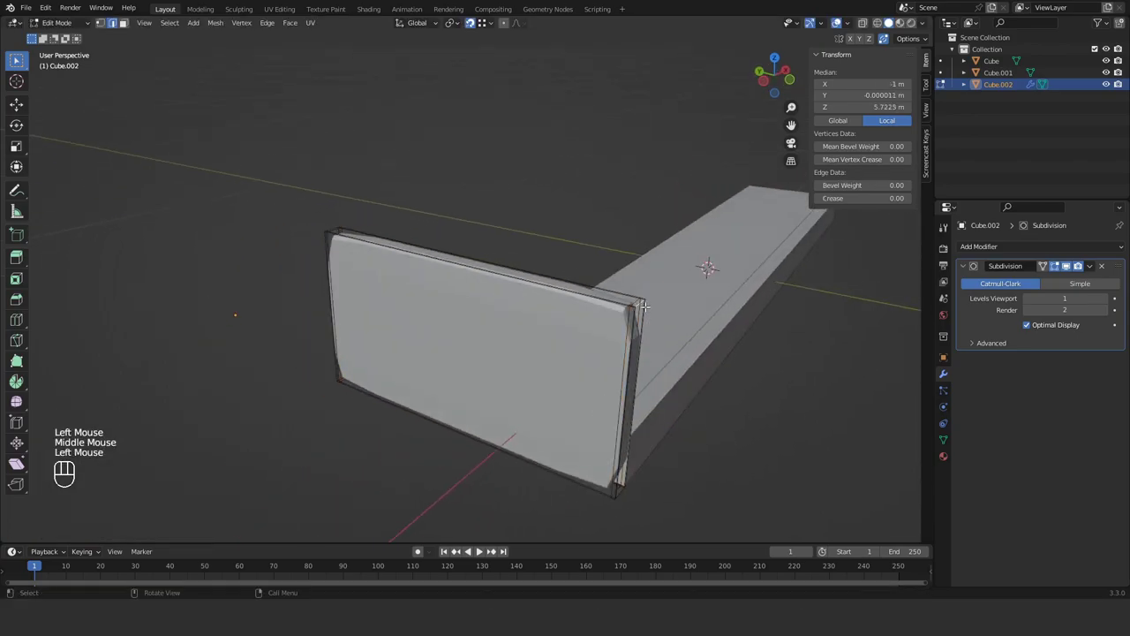
middle_click_drag(635, 302, 542, 386)
key("ctrl+r")
key("s")
key("y")
right_click(634, 419)
Step: Undo the loop cuts and scaling made on the end panel
key("ctrl+z")
key("ctrl+z")
key("ctrl+z")
key("ctrl+z")
key("ctrl+z")
key("ctrl+z")
key("ctrl+z")
Step: Select the end panel's entire mesh and raise its edge crease to 1
scroll(609, 414, "down", 1)
middle_click_drag(494, 445, 532, 454)
left_click(533, 454)
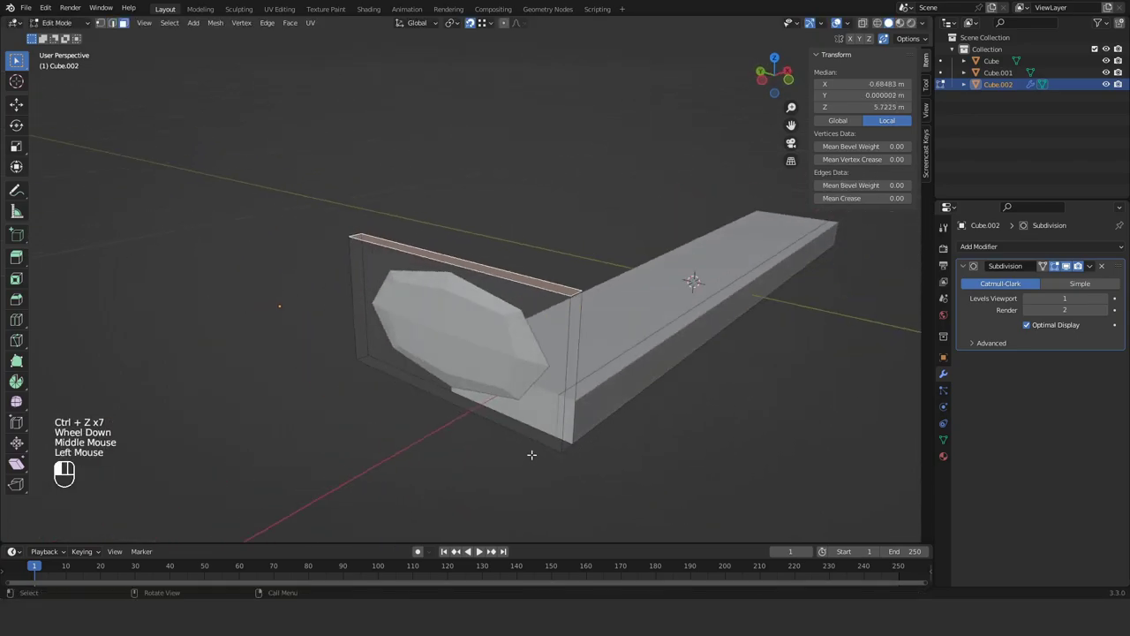
left_click(547, 452)
key("a")
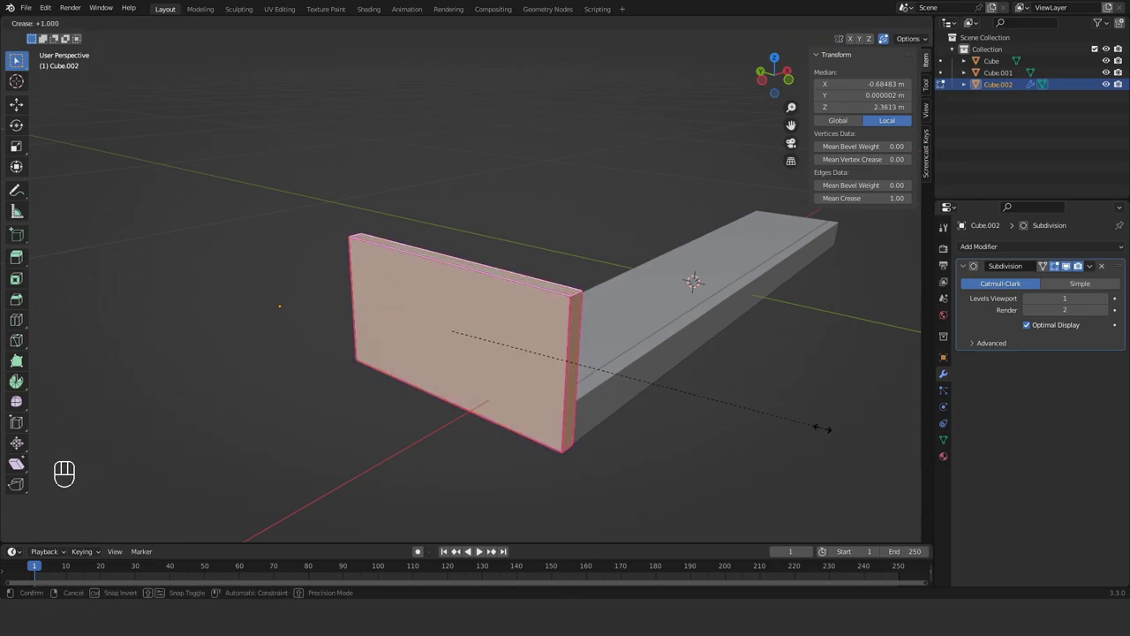
left_click(822, 428)
Step: Form the raised rear part of the end panel and apply an edge crease factor of -1 to its upper corner edges
left_click(529, 281)
key("ctrl+b")
left_click(476, 164)
left_click(666, 331, "shift")
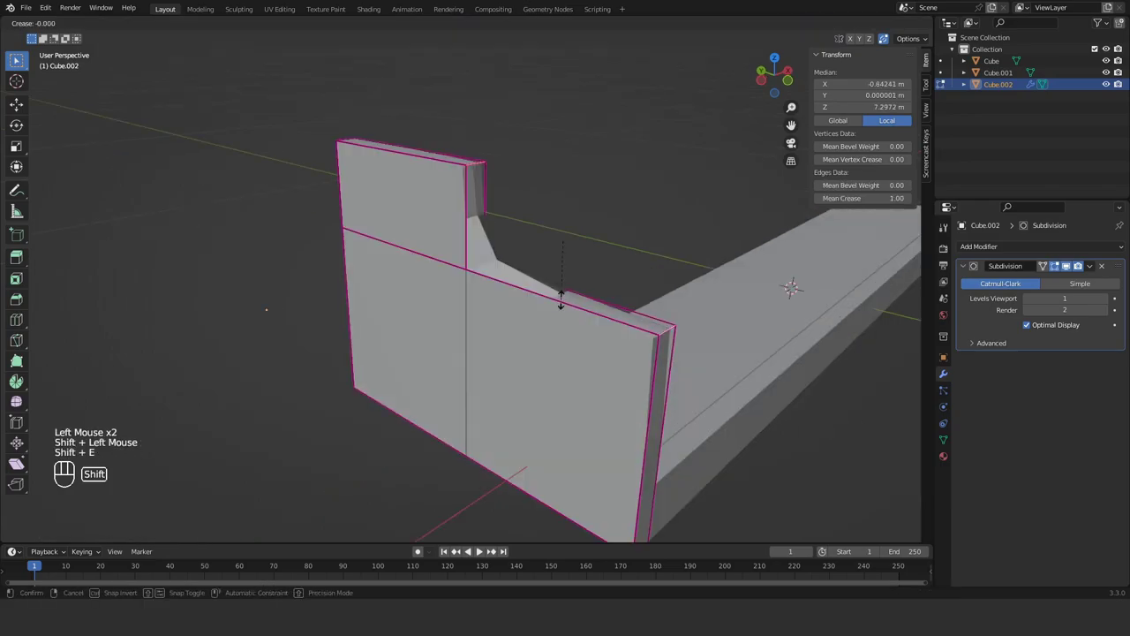
type("-1")
key("Return")
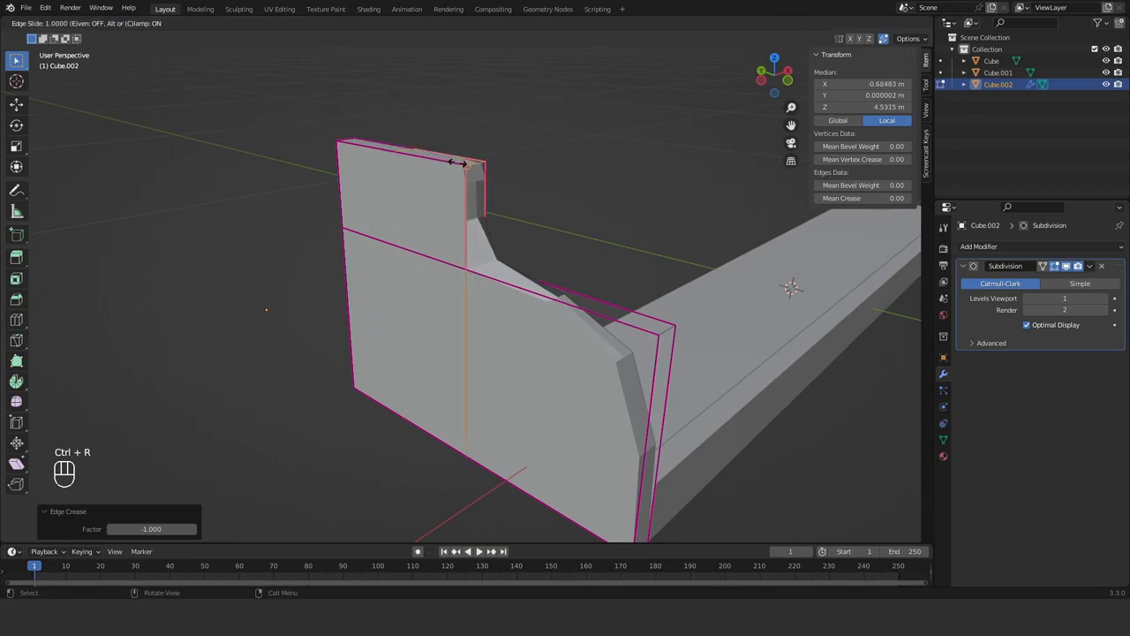
Step: Slide a supporting loop cut into place on the end panel and adjust the crease of its front top edge
left_click(632, 318)
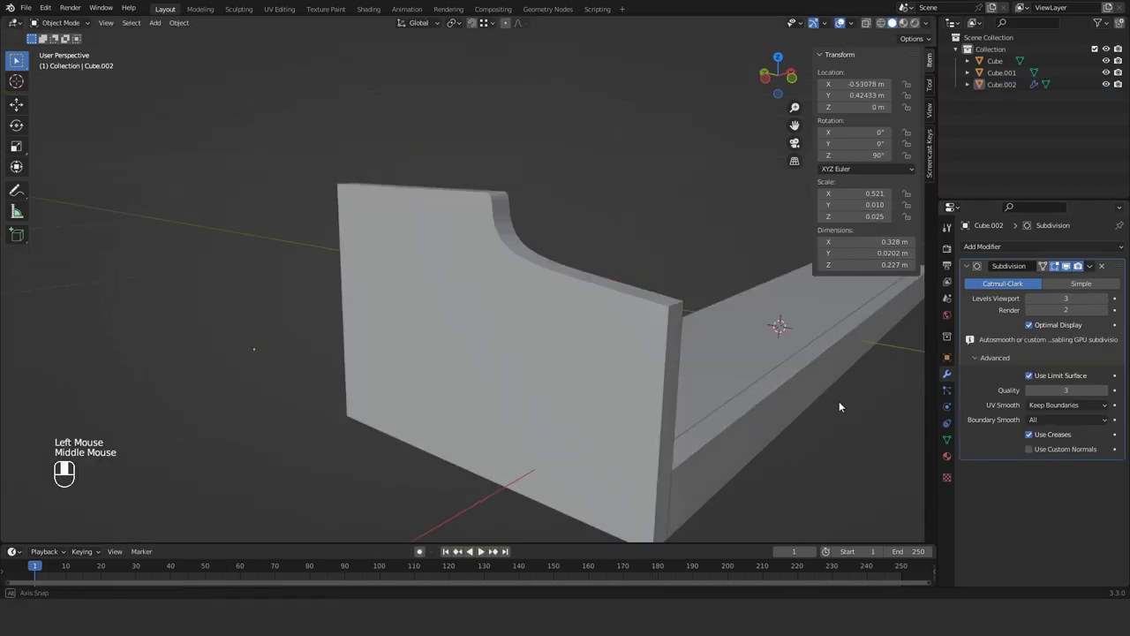
key("Tab")
left_click(658, 358)
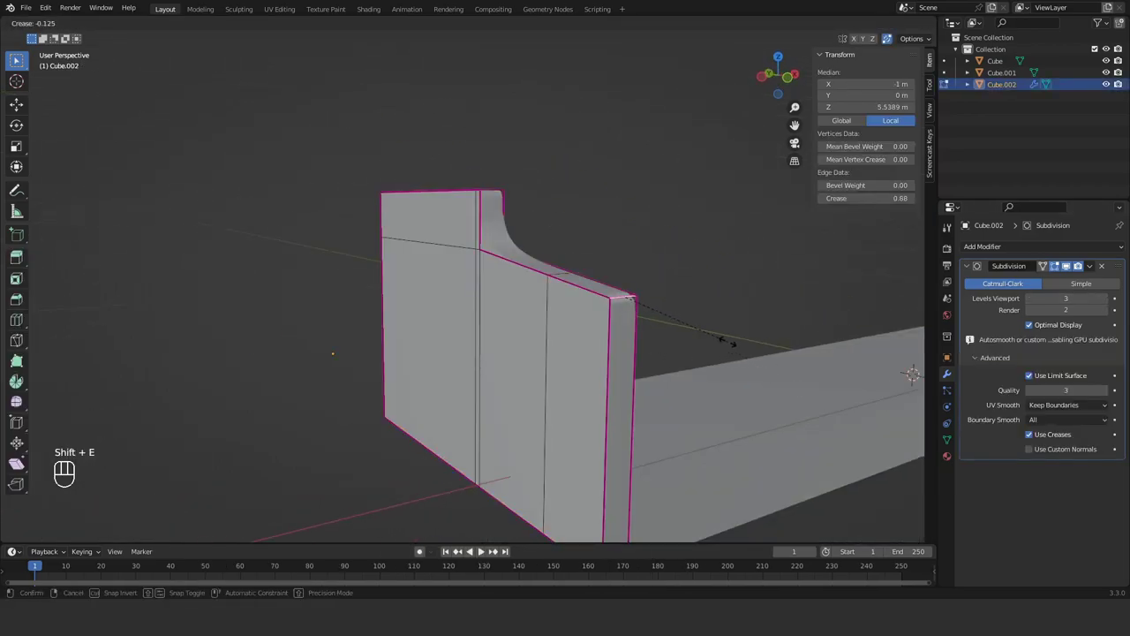
left_click(727, 343)
key("alt+z")
key("alt+z")
key("Tab")
key("Tab")
middle_click_drag(696, 361, 727, 401)
scroll(620, 355, "up", 3)
key("Tab")
scroll(434, 270, "down", 2)
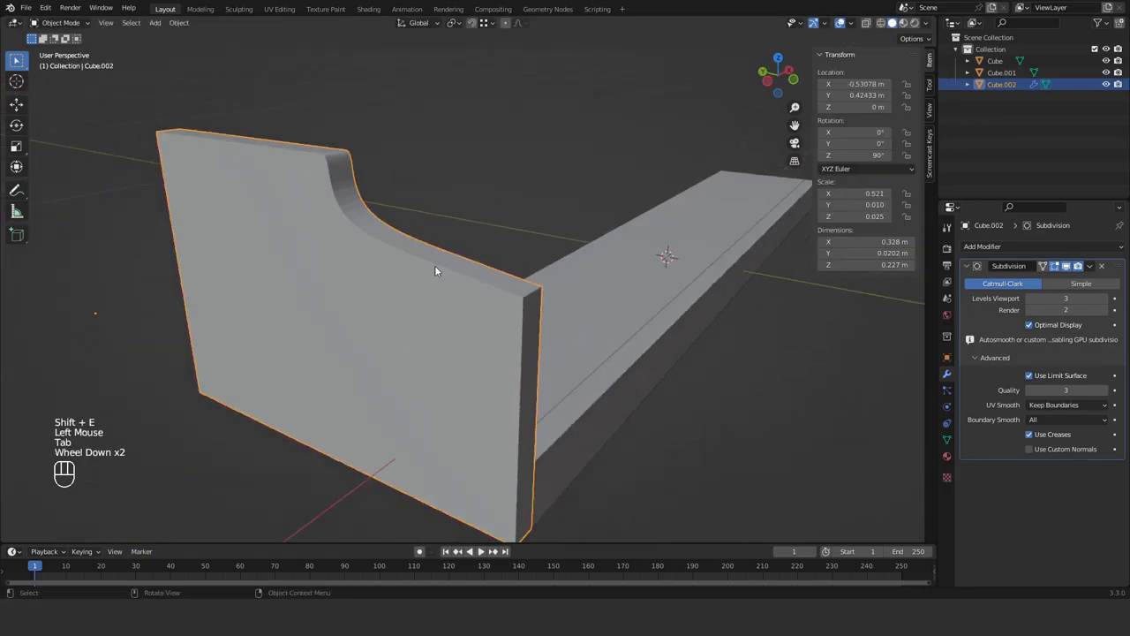
Step: Add another loop cut to the end panel to control its curved profile
key("Tab")
key("Tab")
key("Tab")
key("ctrl+r")
left_click(551, 277)
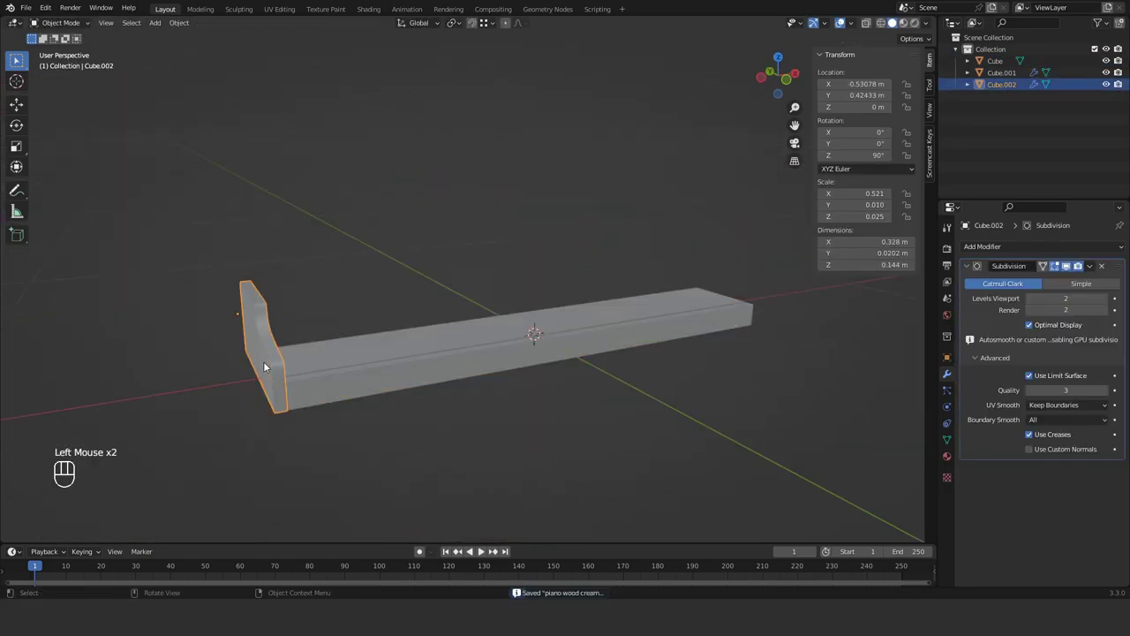
scroll(1062, 466, "down", 1)
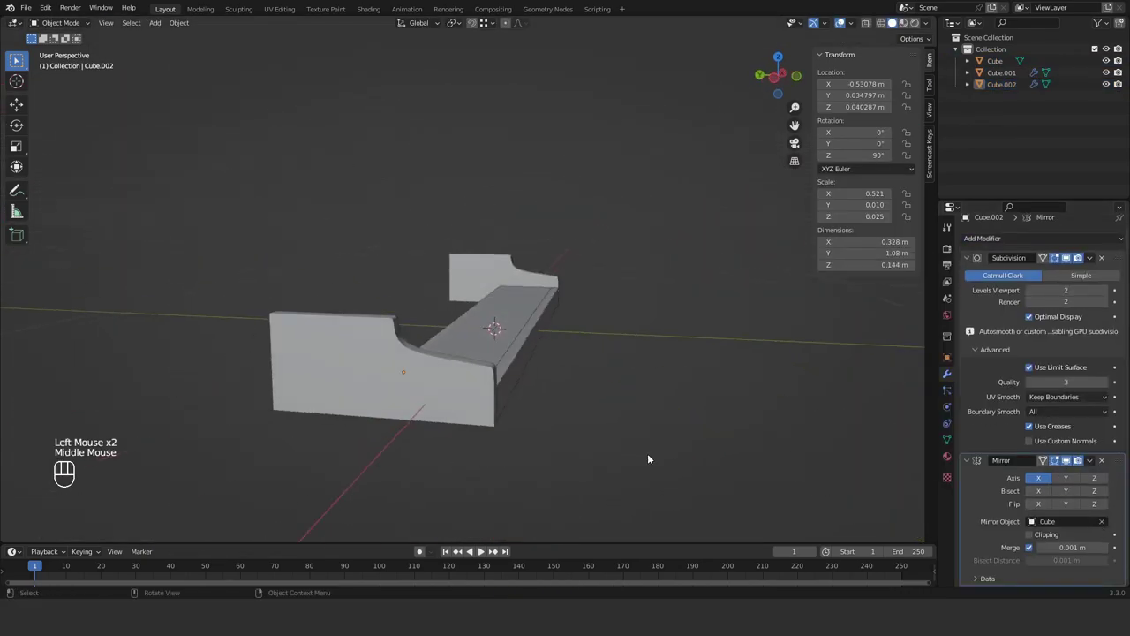
Step: Duplicate the front strip, place the copy at the upper rear between the end panels and rotate it 90° about X
middle_click_drag(647, 453, 529, 415)
left_click(529, 415)
key("shift+d")
key("shift+Tab")
left_click(584, 298)
key("r")
key("x")
key("9")
key("0")
key("Return")
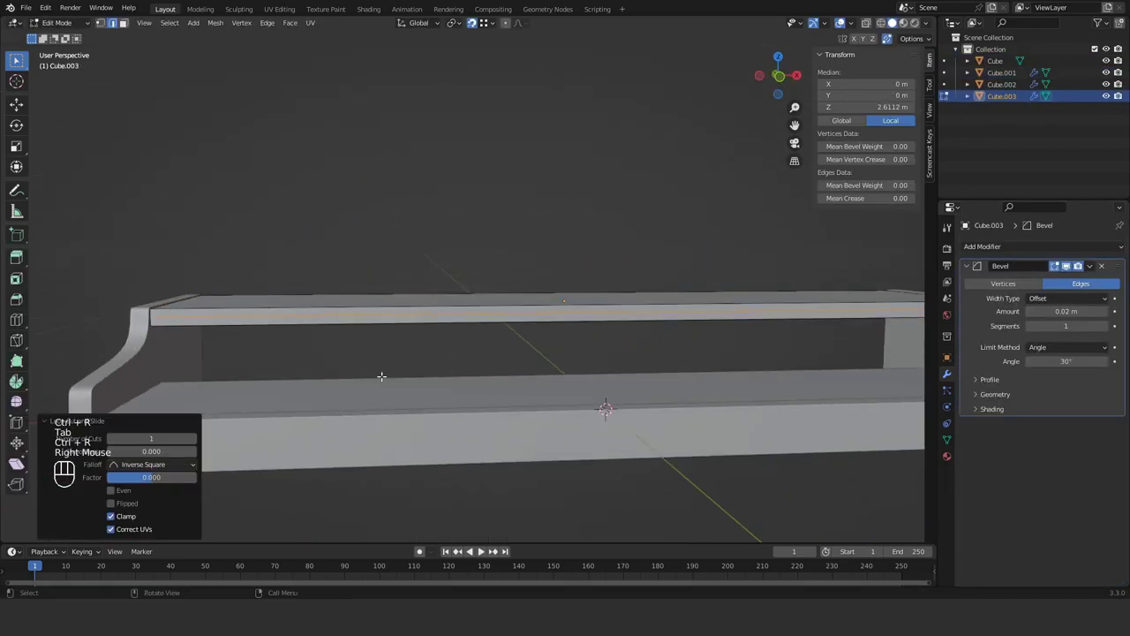
Step: Move the new loop cut on the upper shelf along X
middle_click_drag(378, 374, 566, 367)
key("g")
key("x")
left_click(566, 368)
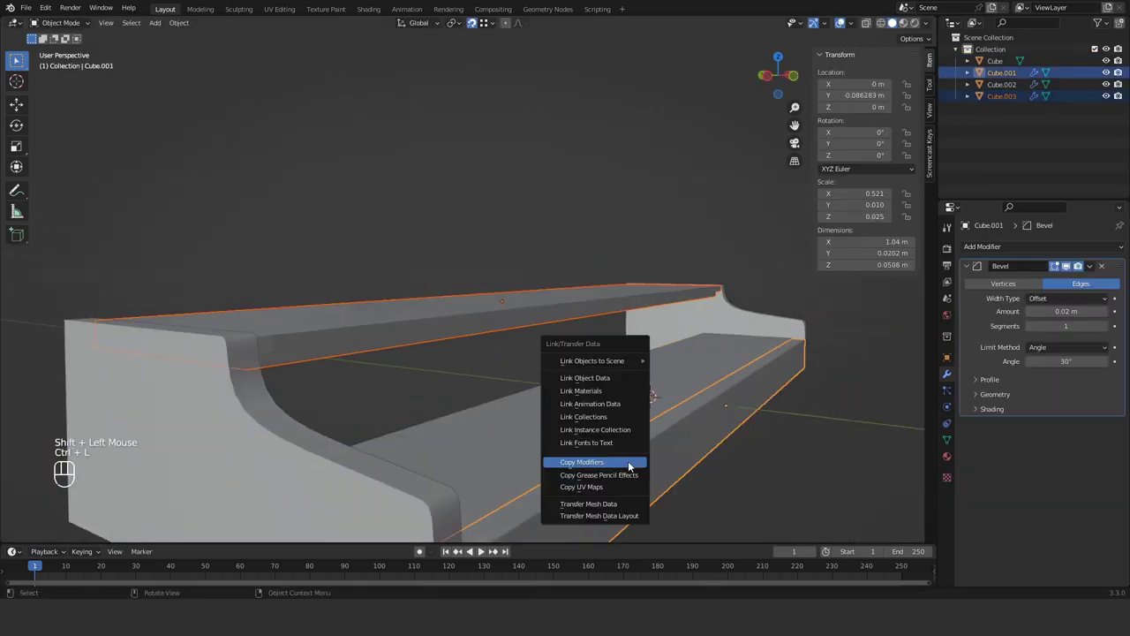
Step: Copy the front strip's modifiers to the upper shelf and save the file
left_click(600, 463)
key("ctrl+s")
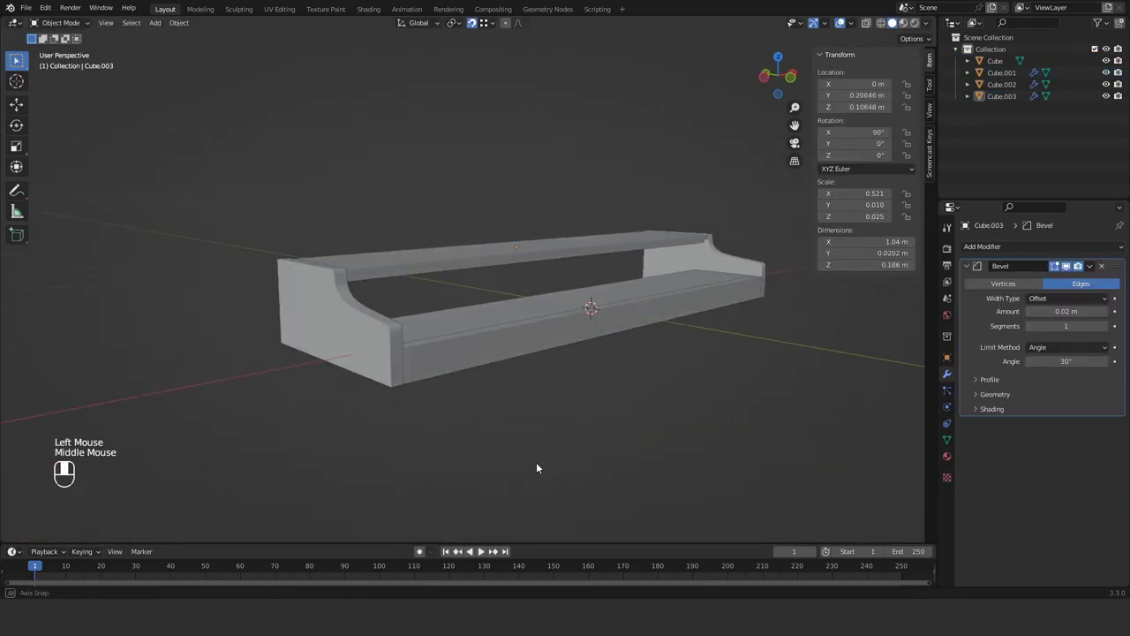
Step: Duplicate the front strip and rotate the copy by 90° to stand upright as a leg
key("shift+a")
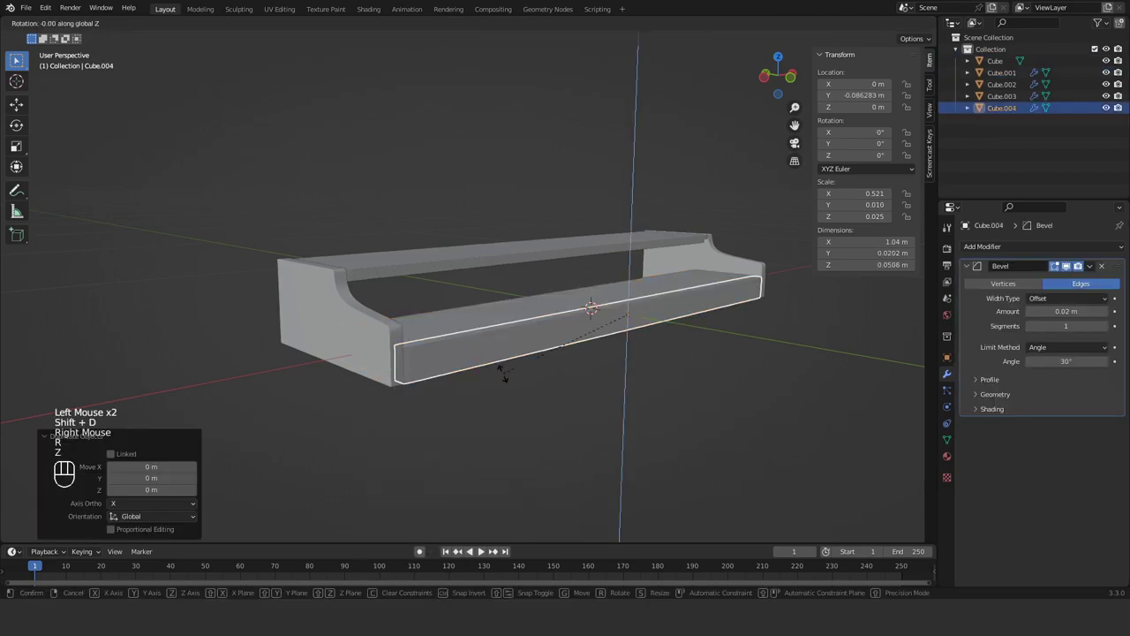
key("r")
key("x")
key("9")
key("0")
key("Return")
Step: Snap the leg beneath the end panel's front bottom corner and adjust its height along Z
key("g")
left_click(394, 388)
key("g")
key("z")
left_click(391, 386)
Step: Duplicate the front leg and snap the copy beneath the end panel's rear corner
scroll(491, 359, "down", 2)
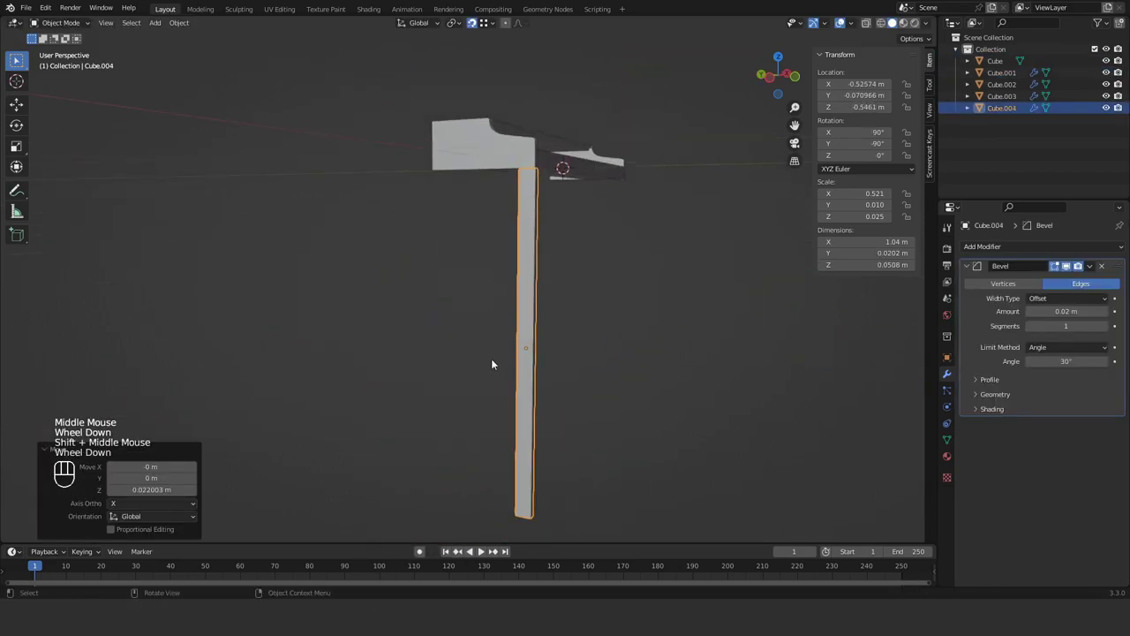
key("Tab")
key("Tab")
key("shift+d")
left_click(448, 241)
Step: Widen the rear leg by moving its front face about 0.15 m toward the front leg along Y
key("Tab")
key("3")
left_click(454, 327)
key("g")
key("y")
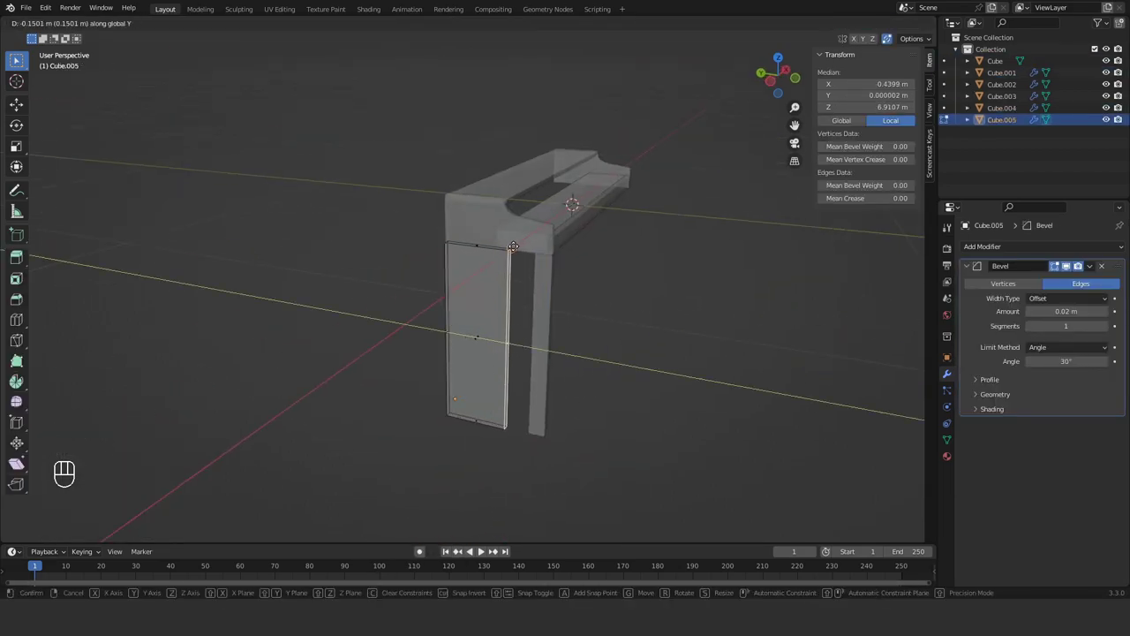
left_click(512, 246)
Step: Duplicate the narrow leg, lay the copy horizontally across the base of both legs and raise it about 0.06 m along Z
scroll(477, 469, "up", 2)
key("Tab")
key("shift+d")
left_click(380, 327)
key("r")
key("g")
key("z")
key("alt+z")
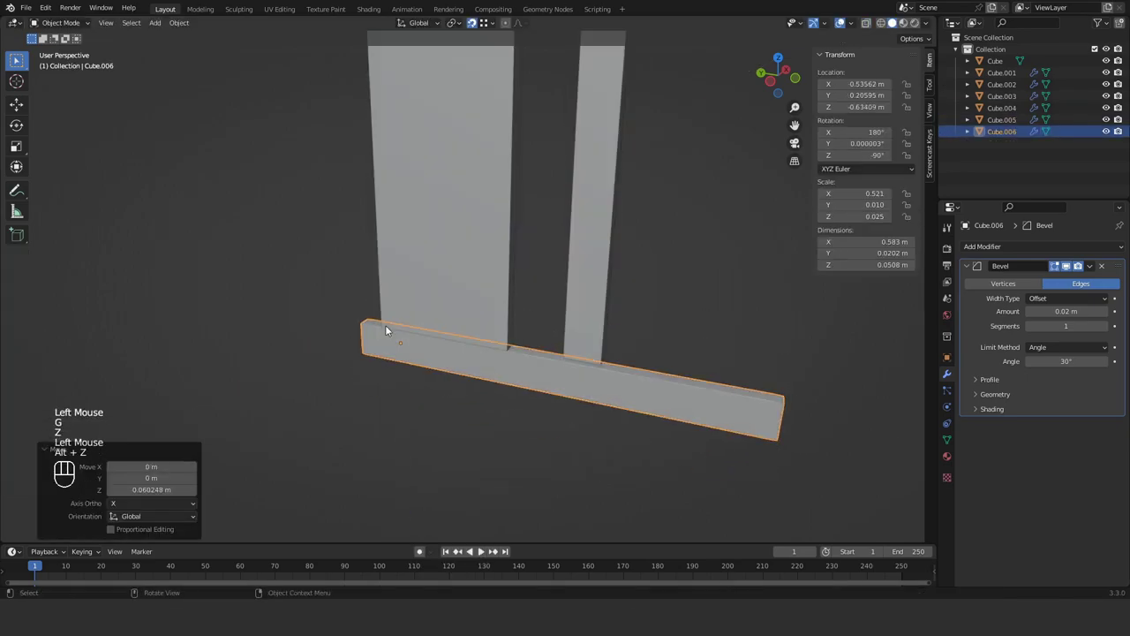
Step: Shift the horizontal foot along Y, adjust its thickness along Z and set its height against the legs' base
key("g")
key("y")
key("s")
key("z")
left_click(654, 368)
key("g")
key("z")
Step: Move the foot's end face about 0.256 m along Y to match the span of the two legs
key("Tab")
left_click(341, 345)
key("g")
key("y")
left_click(380, 406)
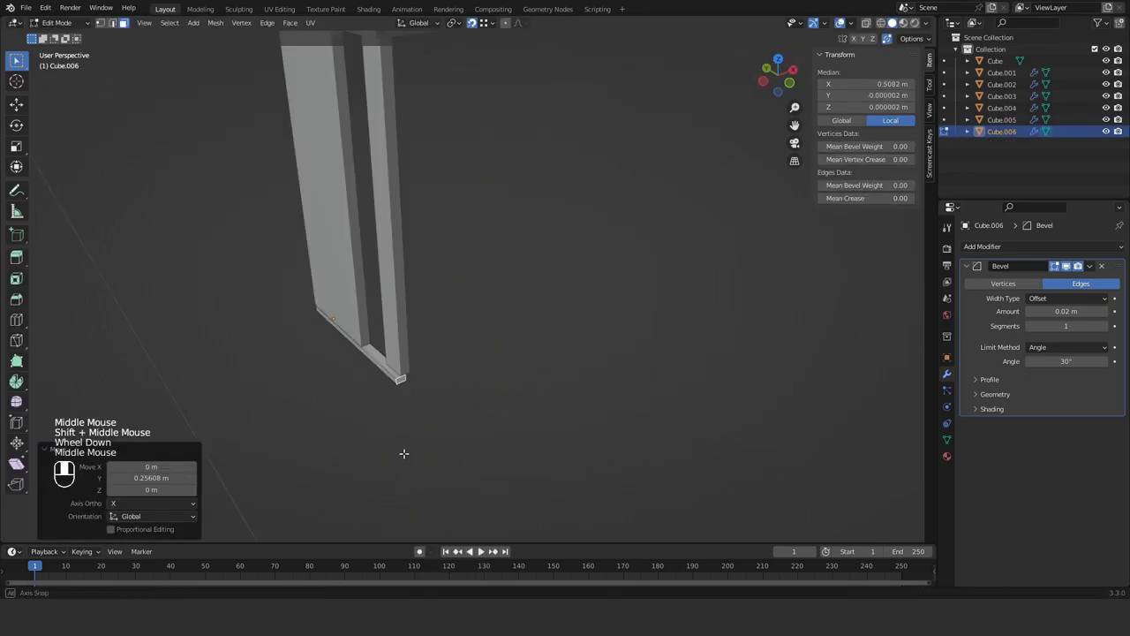
Step: Move the leg parts along X so that the legs and foot line up beneath the end panel
key("Tab")
left_click(375, 329)
key("g")
key("x")
left_click(380, 340)
left_click(448, 482)
left_click(355, 338)
key("g")
key("x")
middle_click_drag(355, 337, 593, 412)
Step: Edit both legs and the foot together with see-through display and try to move all their geometry along Z
left_click(483, 154)
left_click(380, 388)
left_click(463, 398, "shift")
left_click(446, 445, "shift")
key("Tab")
key("a")
key("alt+z")
key("g")
key("z")
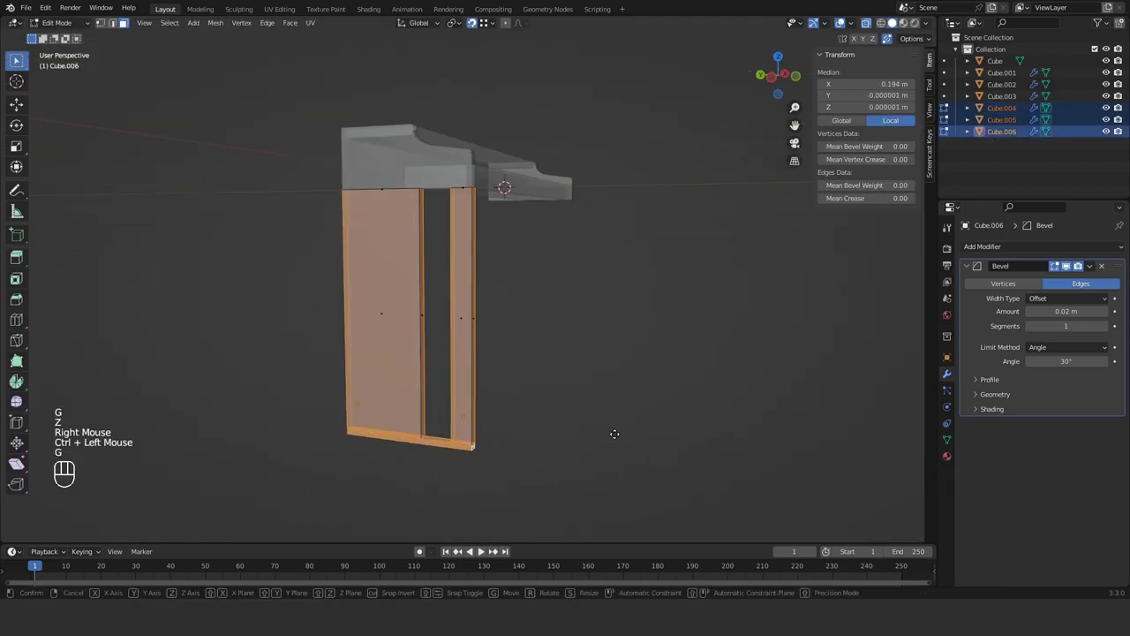
Step: Select only the lower ends of the legs with the foot and move them along Z to adjust the leg height
key("a")
key("m")
left_click(267, 386)
left_click_drag(268, 386, 530, 486)
key("g")
key("z")
left_click(591, 447)
key("Tab")
Step: Copy the end panel's Mirror modifier to both legs and the foot, and save the file
key("a")
right_click(480, 250)
left_click(559, 265)
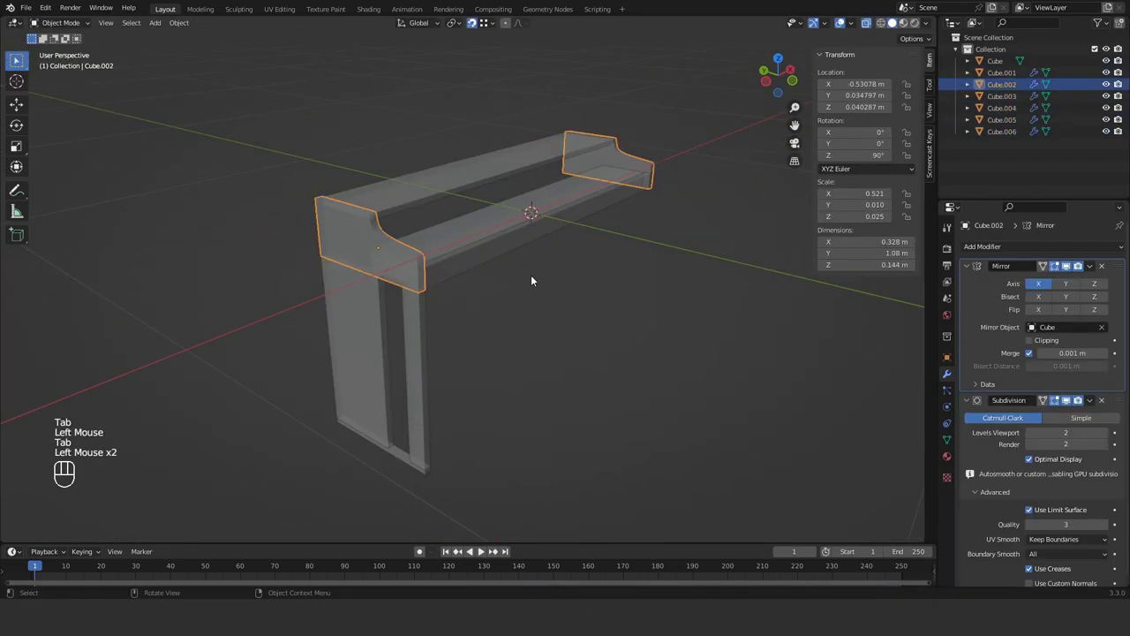
left_click_drag(498, 360, 288, 508)
key("alt+z")
left_click(353, 239, "shift")
left_click(1090, 266)
key("ctrl+s")
Step: Duplicate a board and reposition the copy along Y to span between the two leg assemblies
key("shift+d")
key("g")
key("x")
key("y")
middle_click_drag(326, 362, 397, 361)
key("g")
key("y")
left_click(583, 353)
Step: Duplicate the board at the piano's rear and raise the copy's top face along Z to form the back panel
key("shift+d")
left_click(565, 362)
key("Tab")
left_click(321, 433)
key("g")
key("z")
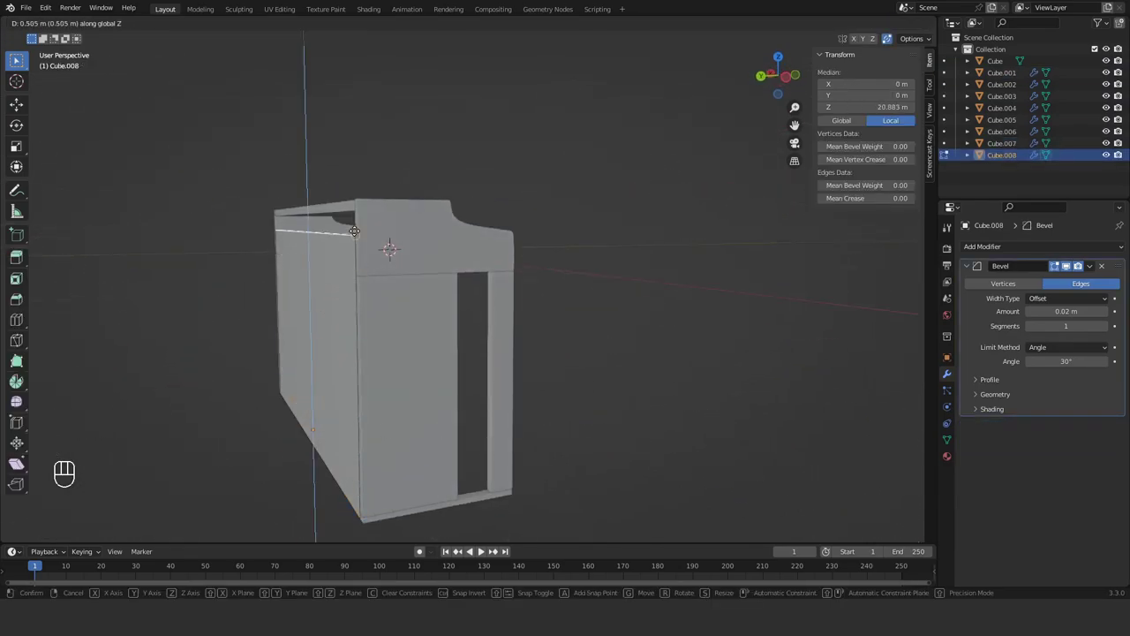
left_click(354, 231)
key("Tab")
Step: Delete the selected object and add a cube for the piano key, 22 mm in X and 138 mm in Y
middle_click_drag(354, 231, 436, 468)
key("Delete")
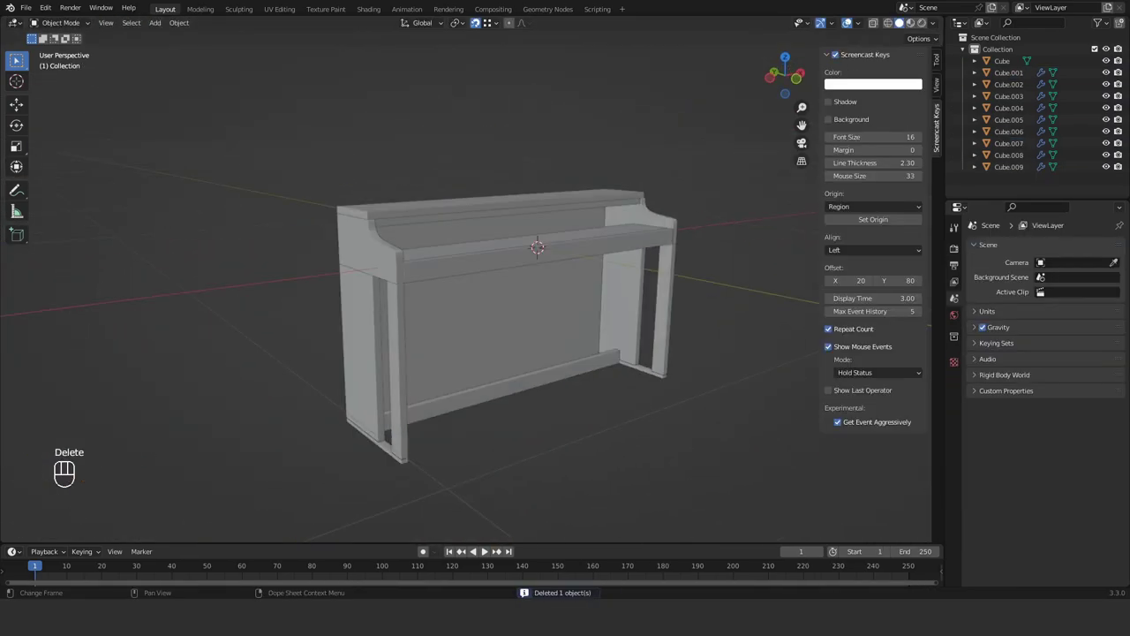
key("shift+a")
left_click(568, 362)
left_click(935, 60)
left_click(894, 239)
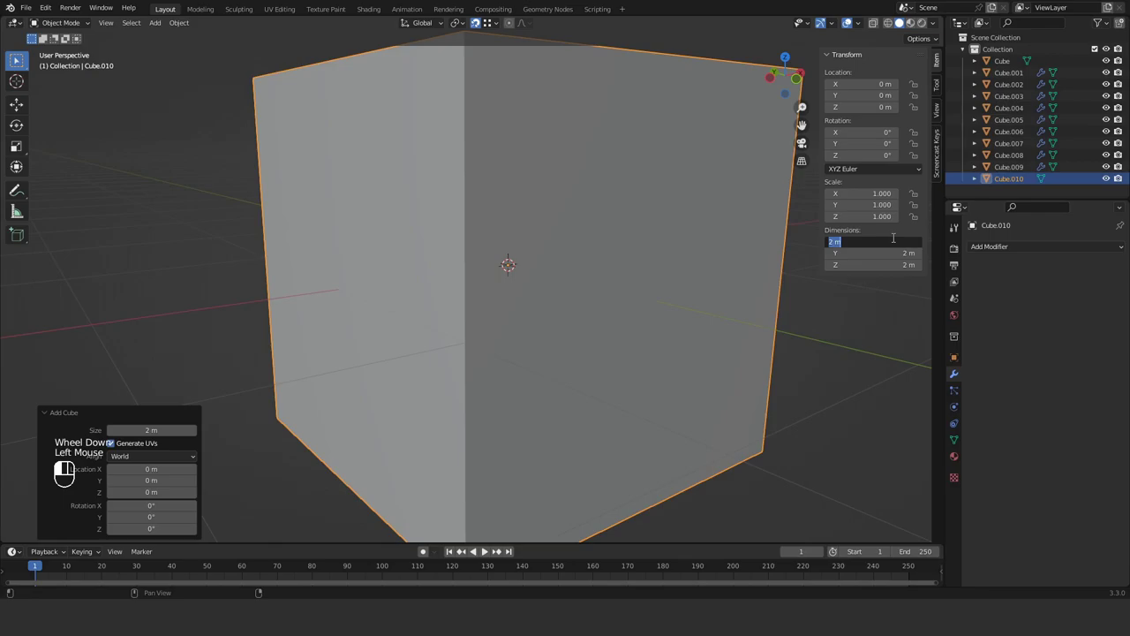
type("22mm")
key("Return")
left_click(883, 254)
type("138mm")
key("Return")
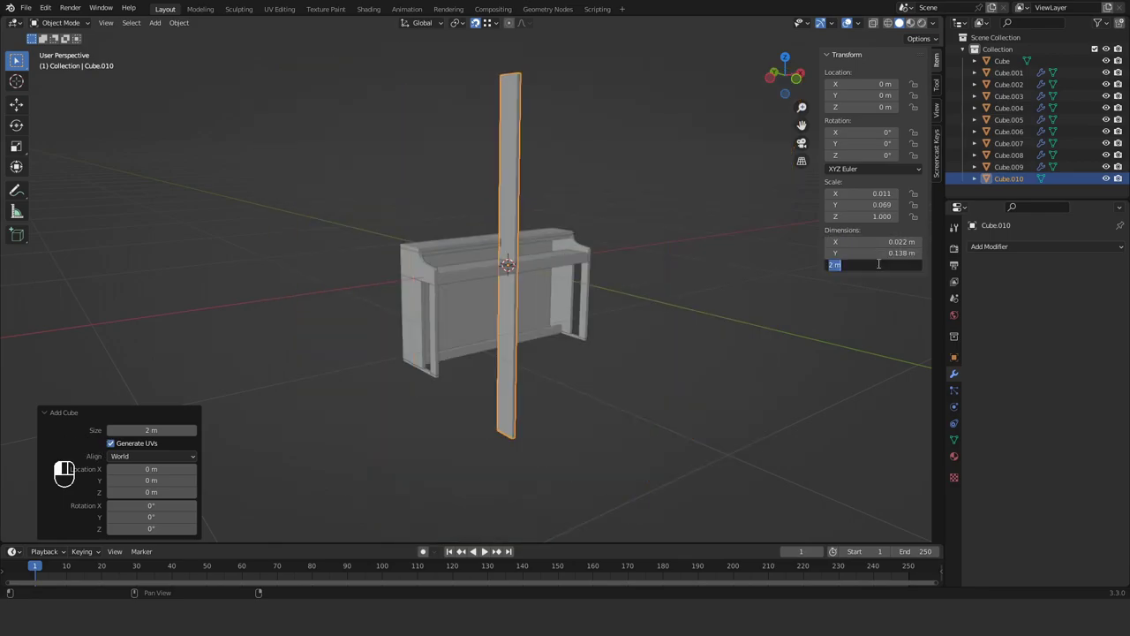
Step: Set the key block's Z dimension to 0.0178 m and isolate the block in local view
key("KP_Divide")
key("KP_7")
middle_click_drag(541, 419, 511, 387)
key("KP_7")
Step: Add a second cube sized 11.5 mm in X and 85 mm in Y, and align it with the key block's rear edge
key("shift+a")
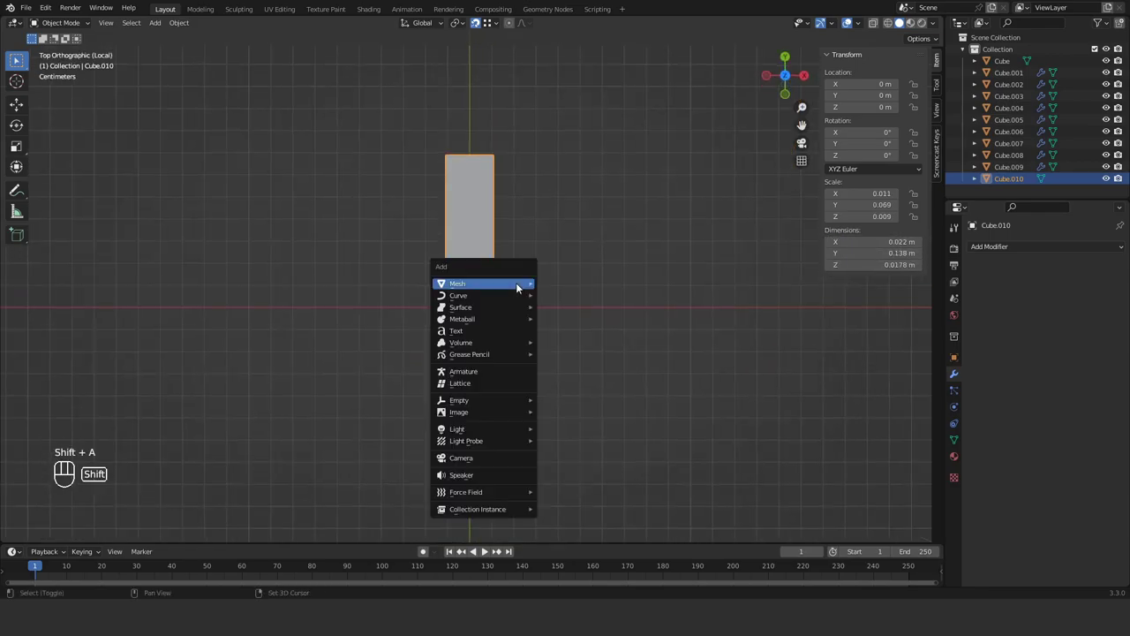
left_click(565, 296)
key("s")
left_click(490, 310)
left_click(883, 241)
left_click(881, 254)
type("85mm")
key("Return")
left_click(879, 243)
type("11.5mm")
key("Return")
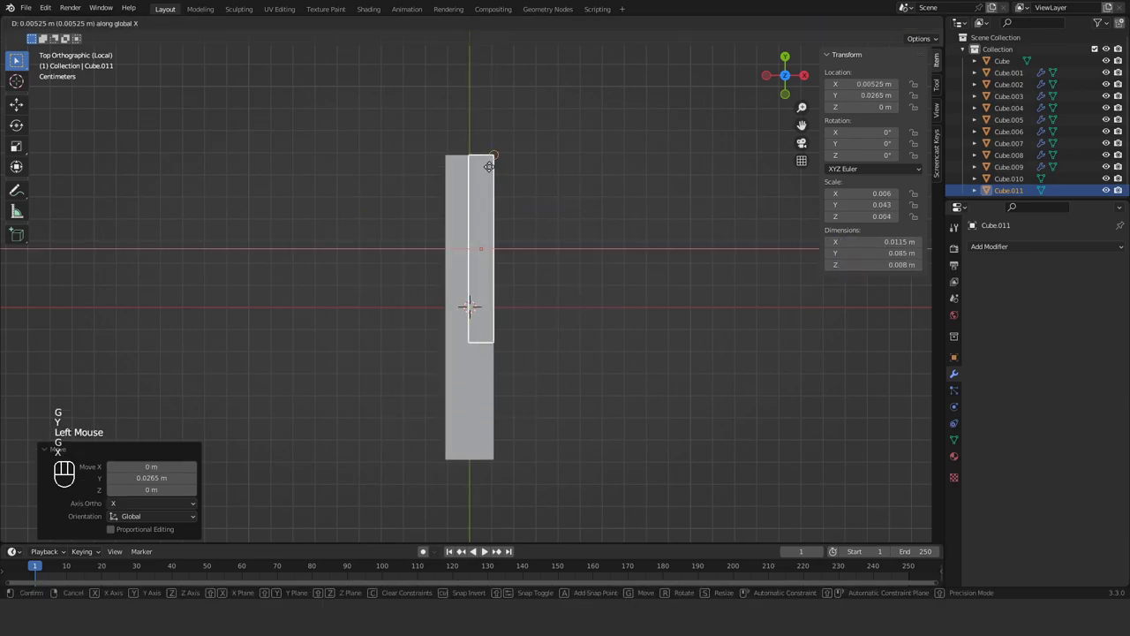
left_click(993, 250)
left_click(870, 296)
key("ctrl+z")
Step: Add a Boolean modifier to the long key block
left_click(468, 389)
left_click(996, 246)
left_click(870, 296)
Step: Stretch the small cutter block along Z to about 0.047 m and rename it piano key boolean
middle_click_drag(565, 414, 596, 336)
key("s")
key("z")
right_click(569, 327)
double_click(1009, 186)
type("piano")
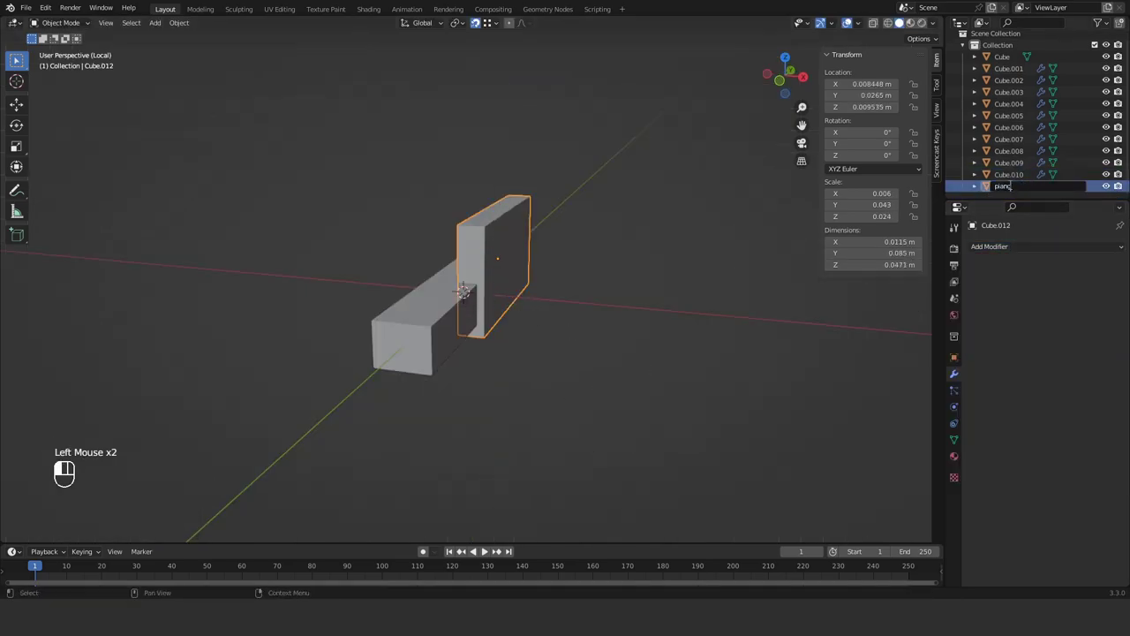
Step: Duplicate the cutter block in place, name the copy black key, and hide the piano key boolean
left_click(1105, 186)
mouse_move(484, 300)
middle_mouse_down()
mouse_move(517, 401)
mouse_move(468, 300)
middle_mouse_up()
left_click(1105, 186)
key("shift+d")
right_click(530, 301)
double_click(1021, 186)
type("black key")
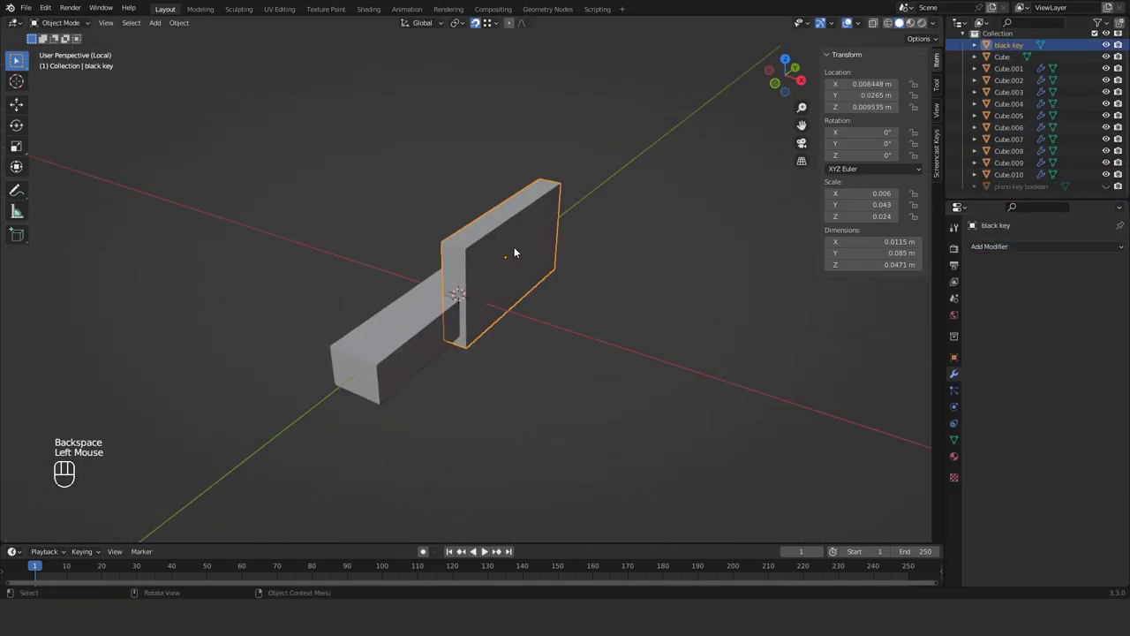
Step: Reduce the black key's height to 0.0105 m and scale its top face to 0.829 in X and Y
key("ctrl+z")
scroll(724, 274, "up", 2)
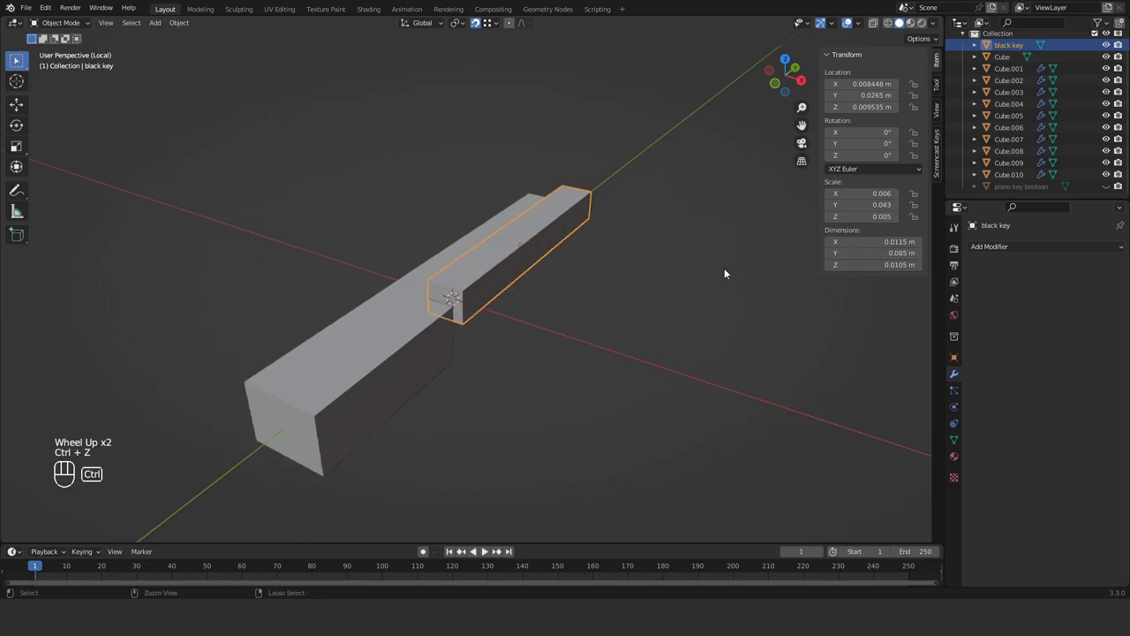
middle_click_drag(553, 244, 593, 240)
key("Tab")
left_click(523, 216)
key("s")
key("shift+z")
left_click(691, 296)
Step: Adjust the black key's top face so that its rear edge lies closer to the key's back end
key("KP_7")
key("s")
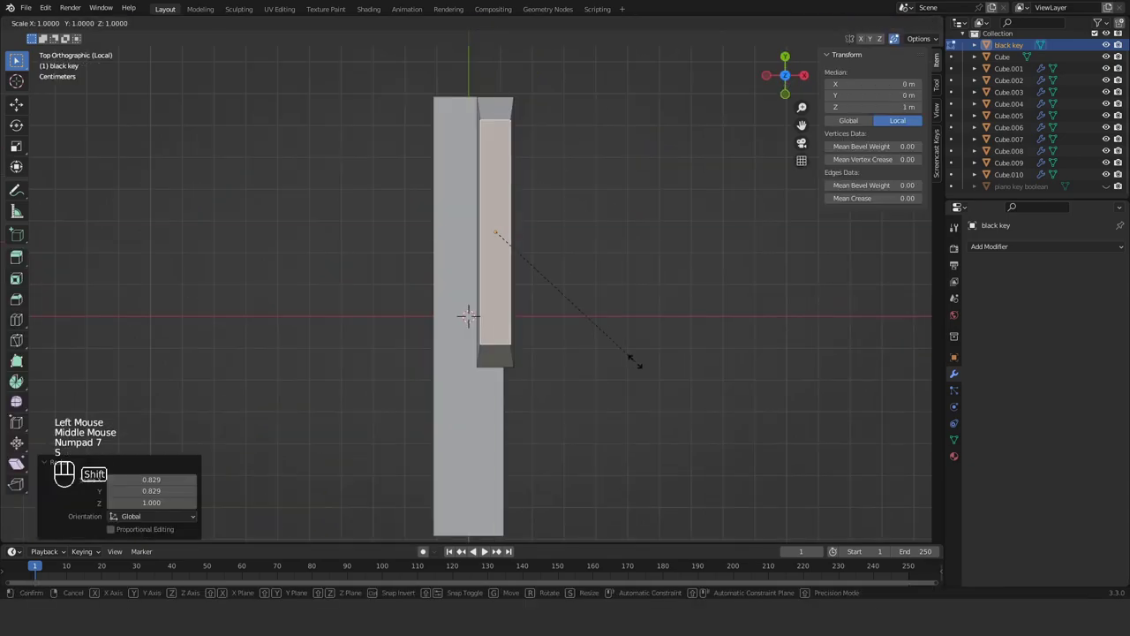
key("Tab")
left_click(706, 415)
middle_click_drag(635, 423, 473, 337)
key("KP_7")
left_click(1009, 46)
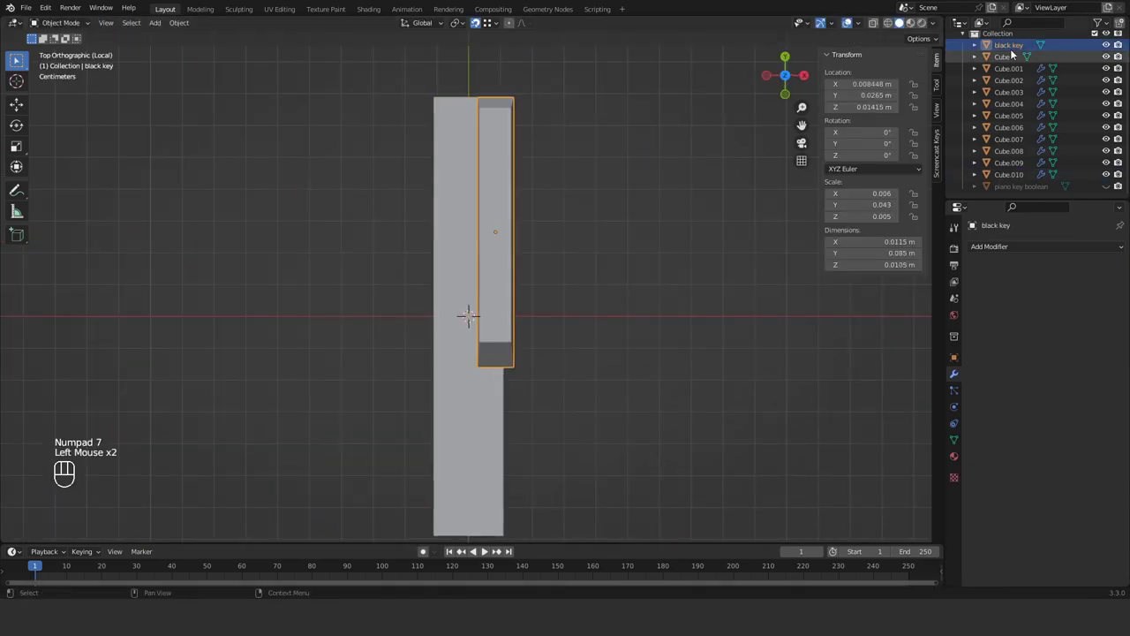
Step: Enable the wireframe overlay for the piano key boolean in its viewport display settings
left_click(605, 389)
left_click(954, 358)
left_click(990, 496)
scroll(997, 508, "down", 3)
left_click(1005, 525)
scroll(1020, 546, "down", 3)
left_click(1033, 473)
Step: Scale the piano key boolean slightly larger than the black key, display it as wire and save the file
key("s")
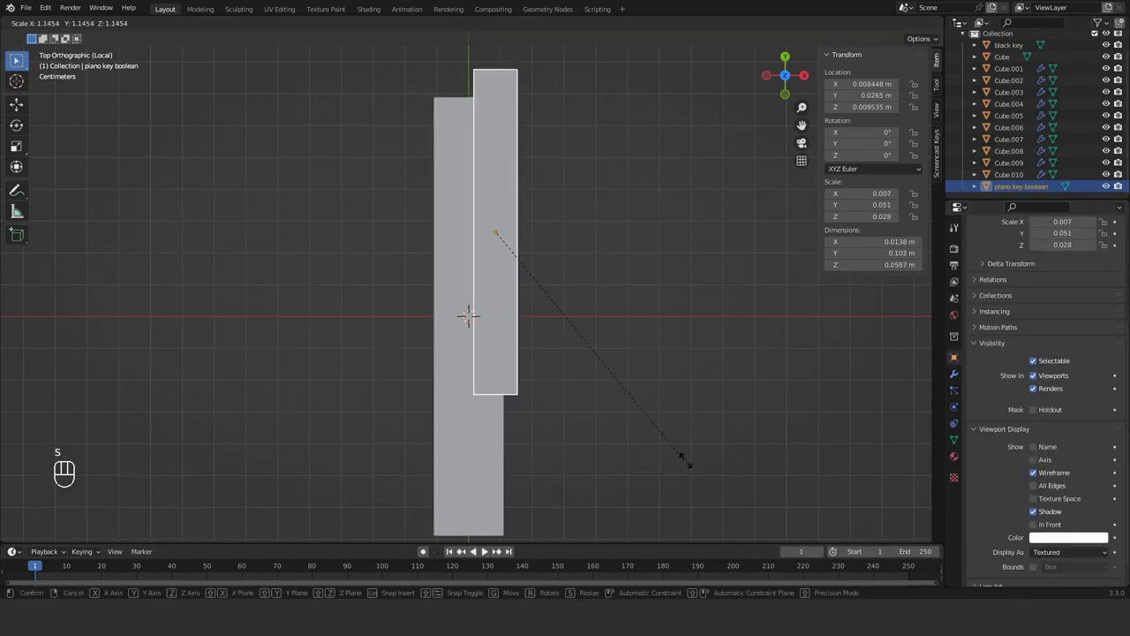
left_click(628, 390)
key("s")
left_click(615, 410)
key("ctrl+s")
middle_click_drag(610, 415, 519, 361)
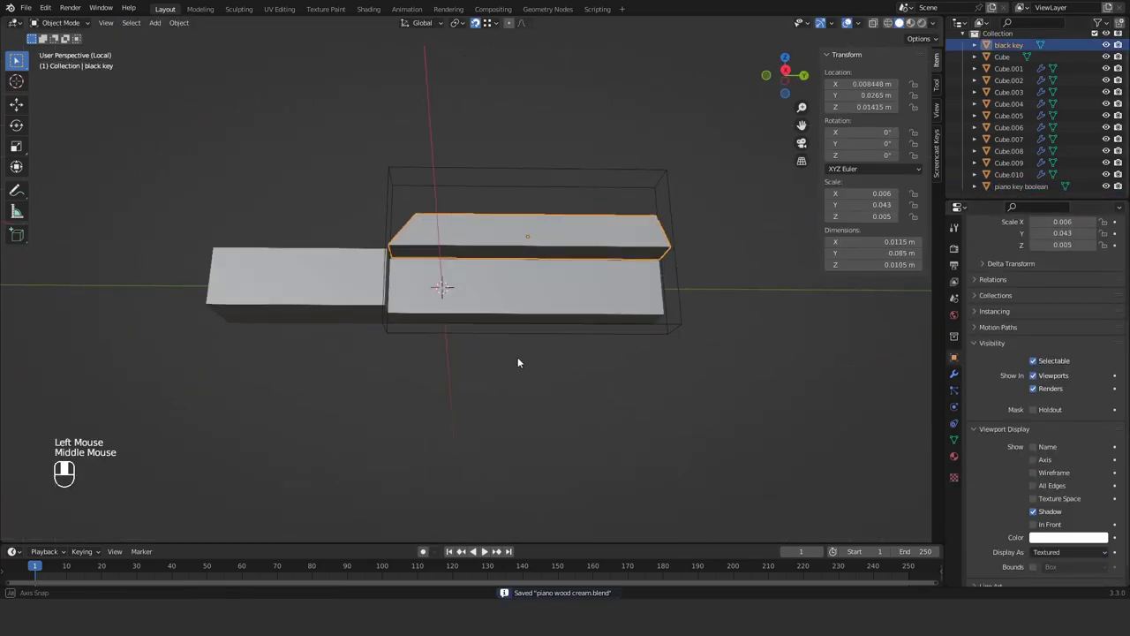
Step: Extrude the black key's bottom face downward beside the white key block
key("Tab")
key("e")
key("KP_7")
left_click(516, 368)
Step: Scale the piano key boolean along X to 0.0134 m and save the file
key("s")
key("x")
left_click(673, 453)
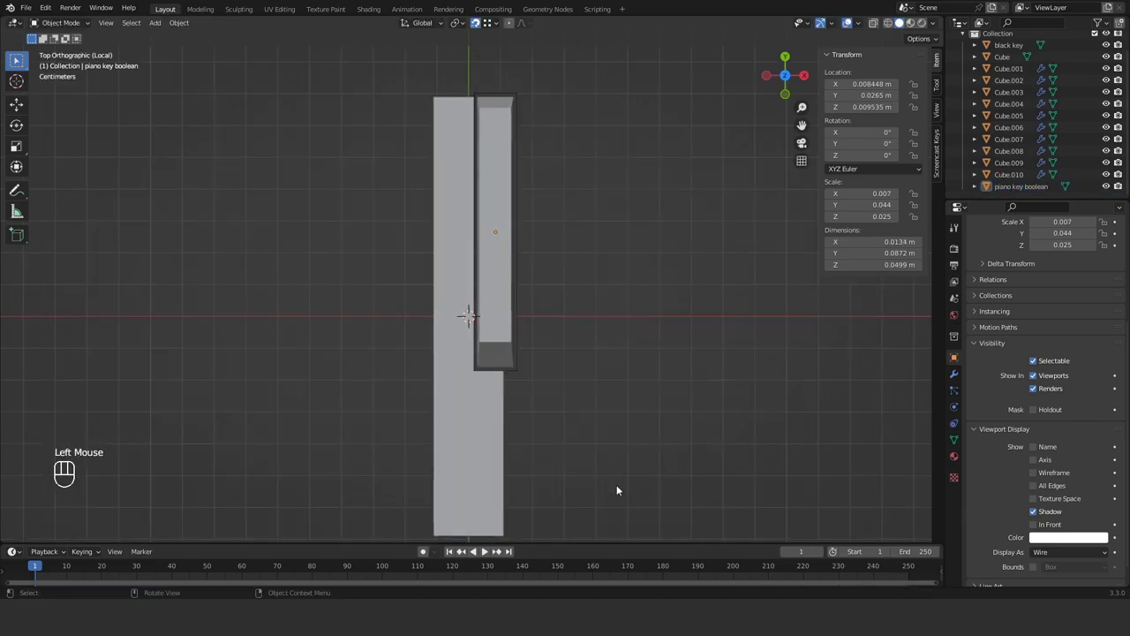
key("ctrl+s")
Step: Cut a horizontal edge loop around the white key block just below its top face
middle_click_drag(616, 485, 468, 380)
left_click(452, 371)
key("Tab")
key("ctrl+r")
left_click(381, 313)
key("ctrl+shift+z")
key("ctrl+shift+z")
key("ctrl+shift+z")
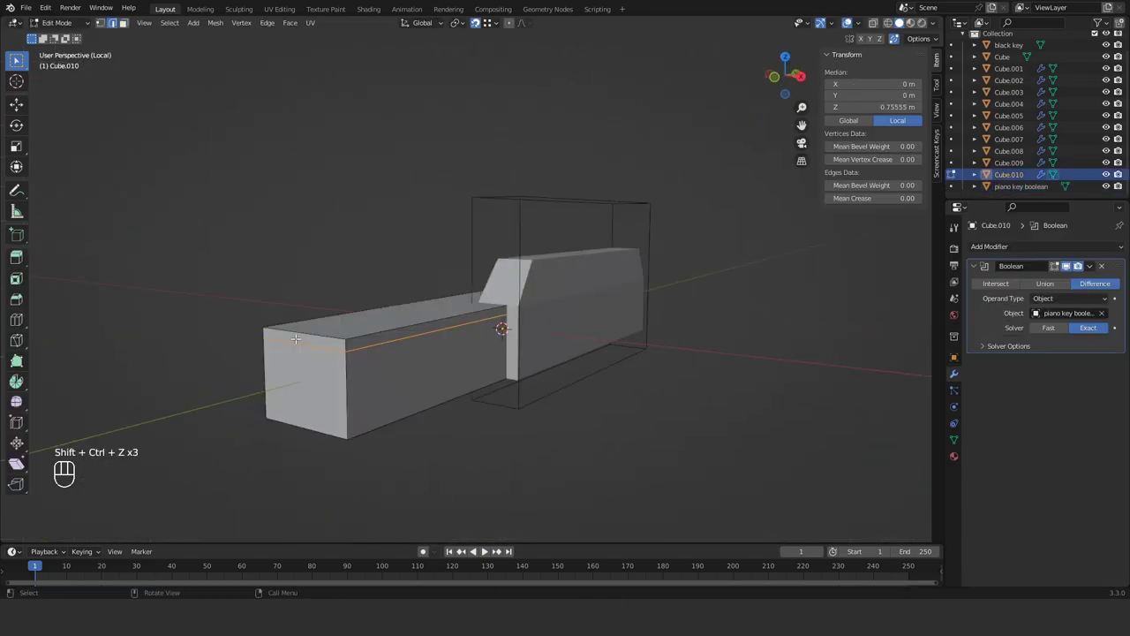
left_click(300, 350)
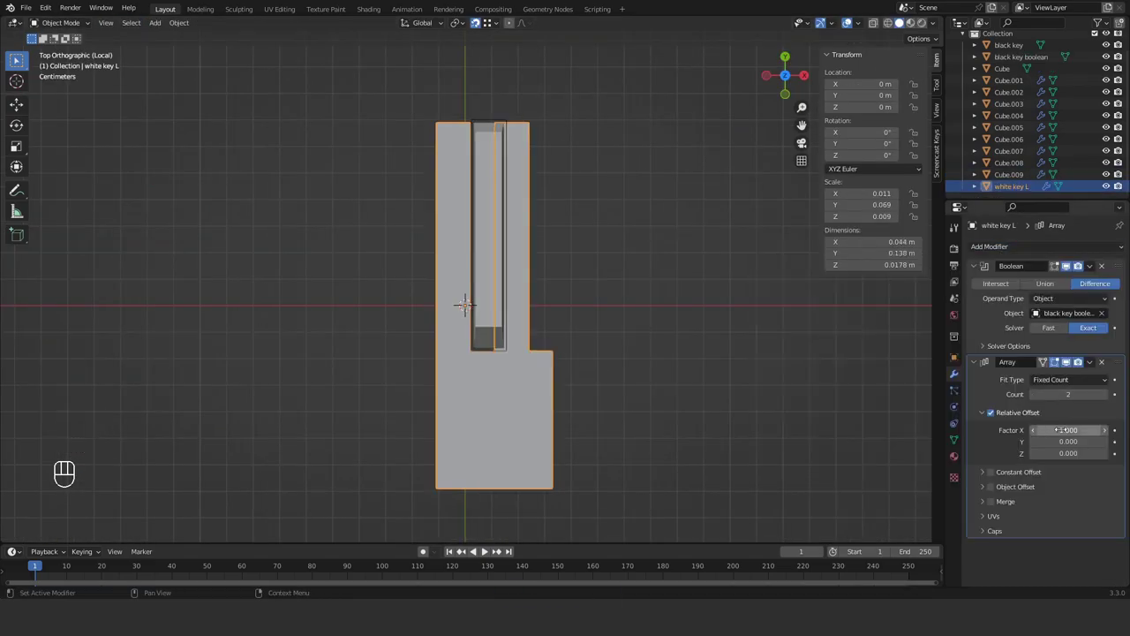
Step: Move the white key's Array modifier above the Boolean, with an X relative offset factor of 1.070
left_click_drag(1068, 430, 1079, 430)
key("ctrl+z")
key("ctrl+z")
left_click_drag(1119, 362, 1119, 266)
left_click(609, 353)
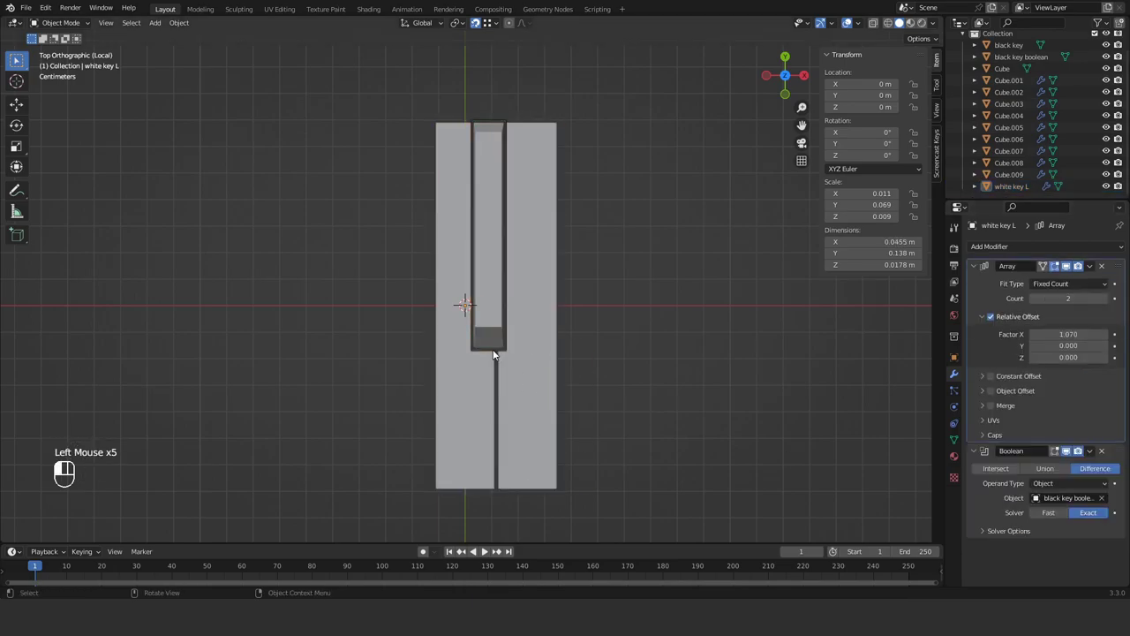
Step: Add an Array modifier to the black key boolean with an X relative offset factor of 2.100
left_click(497, 351)
left_click(1042, 247)
left_click(869, 275)
left_click_drag(1068, 334, 1104, 334)
Step: Add an Array modifier to the black key with an X relative offset factor of 2.500
left_click(489, 265)
left_click(998, 247)
left_click(870, 276)
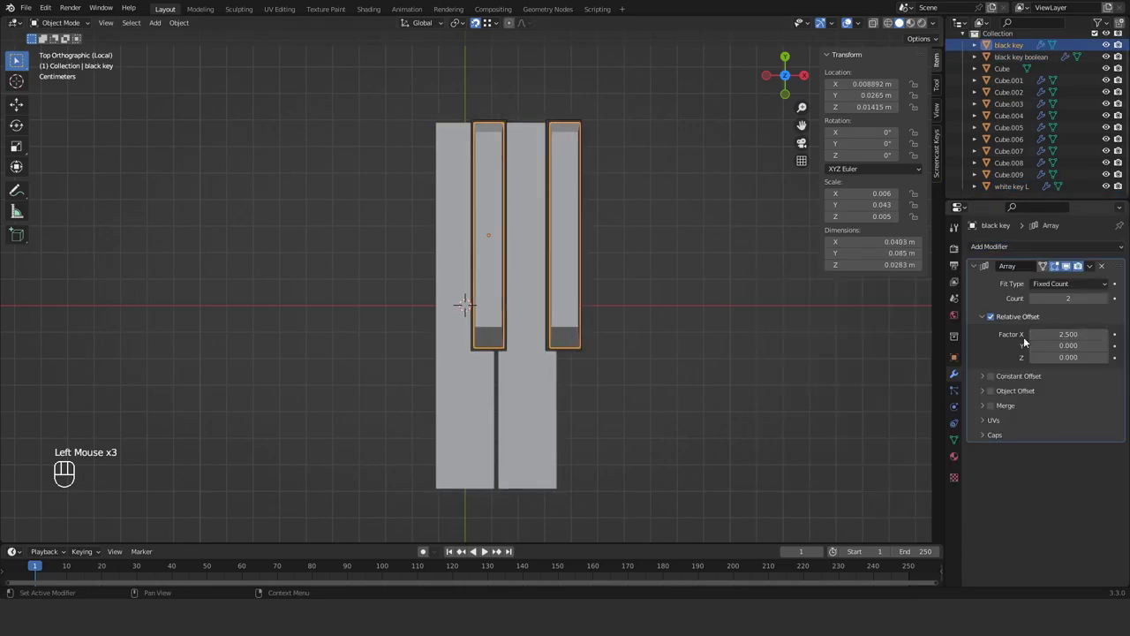
key("Escape")
Step: Move the black key together with its boolean along X to 0.008226 m
left_click(534, 386)
left_click(497, 352)
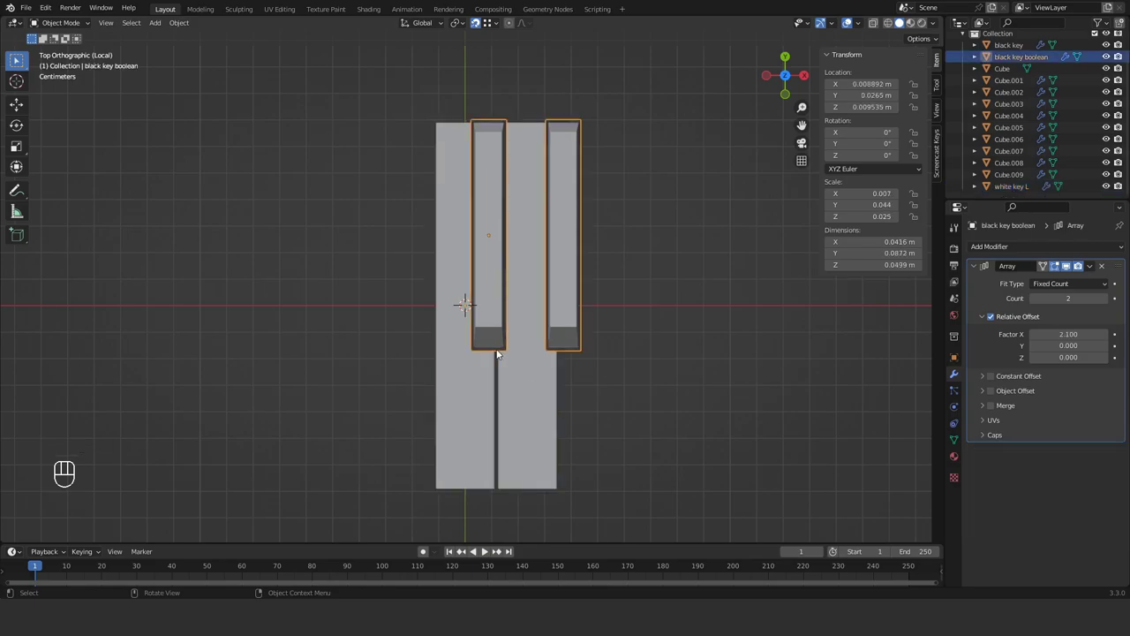
left_click(491, 329, "shift")
key("g")
key("x")
left_click(594, 371)
left_click(591, 363)
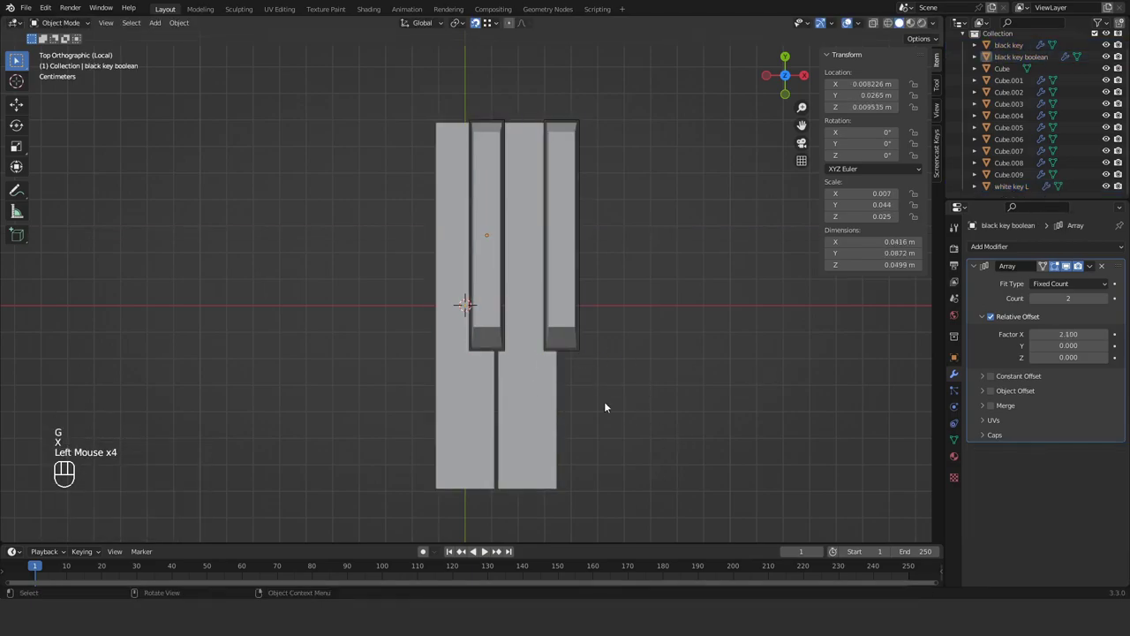
Step: Increase the white key's Array count to 3
left_click(528, 406)
left_click(1104, 298)
left_click(574, 351)
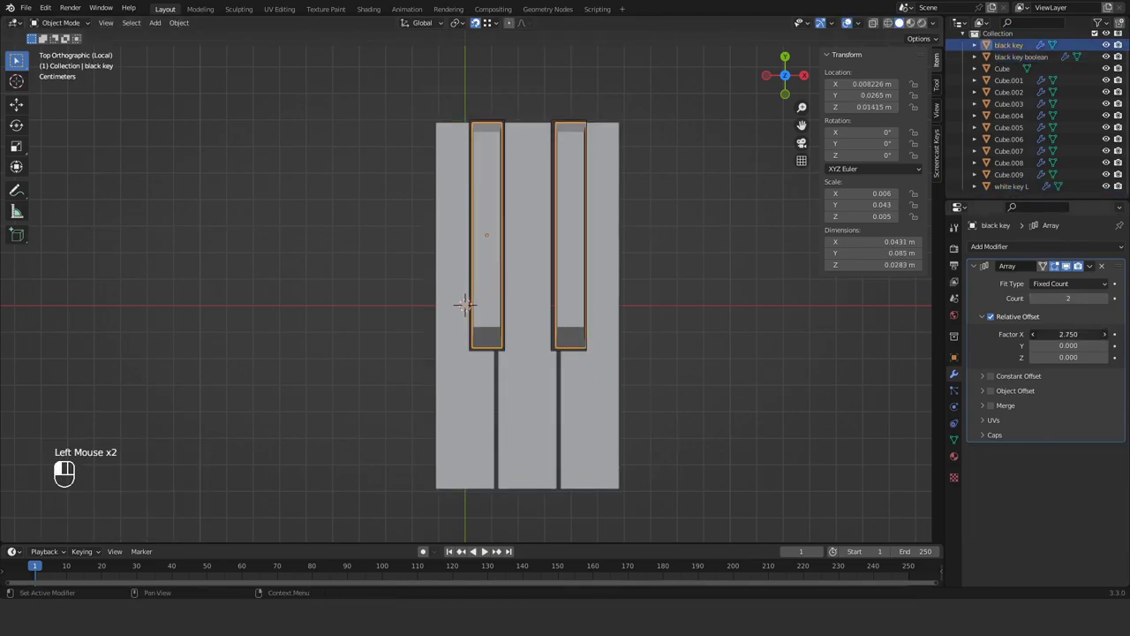
Step: Set the black key boolean's Array X offset factor to 2.25 to suit the three white keys
scroll(665, 420, "down", 3)
key("KP_7")
middle_click_drag(621, 393, 567, 393, "shift")
left_click(491, 382)
scroll(515, 402, "up", 4)
left_click(483, 360)
double_click(1064, 333)
type("2.")
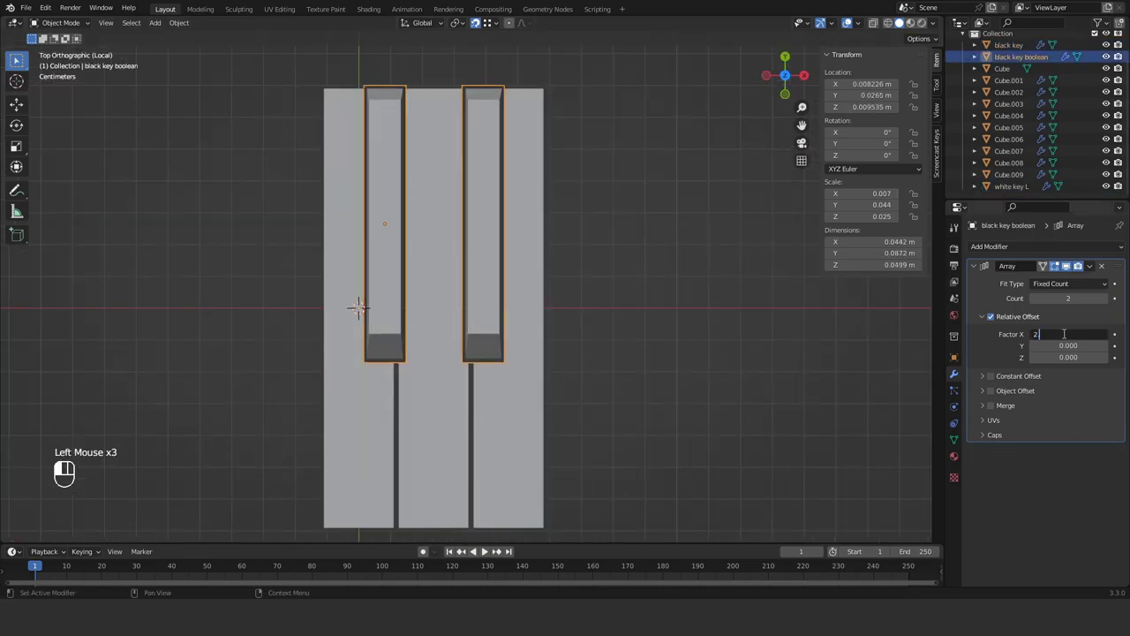
Step: Duplicate the white keys, black keys and boolean along X, placing the black key copy at 0.078873 m
left_click(508, 406)
left_click(484, 344, "shift")
key("shift+d")
key("x")
left_click(607, 373)
key("KP_7")
scroll(565, 415, "up", 4)
Step: Raise the duplicated group's Array counts to 4 for the white keys and 3 for the black keys and boolean
left_click(527, 473)
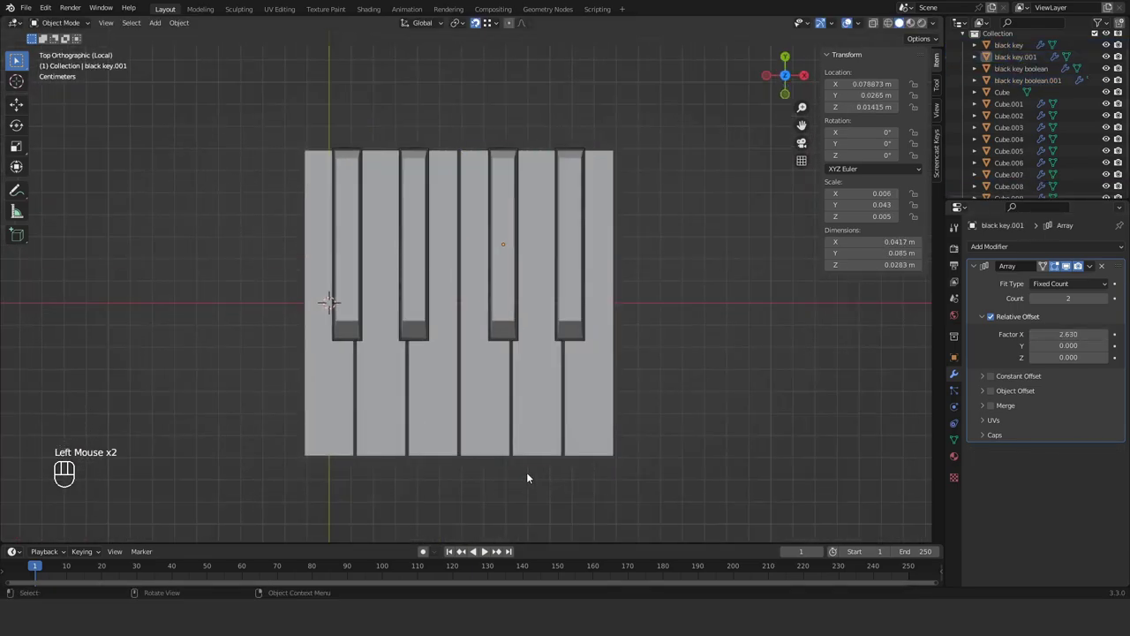
left_click(1104, 299)
left_click(571, 310)
left_click(1104, 298)
middle_click_drag(641, 346, 587, 350, "shift")
left_click(587, 348)
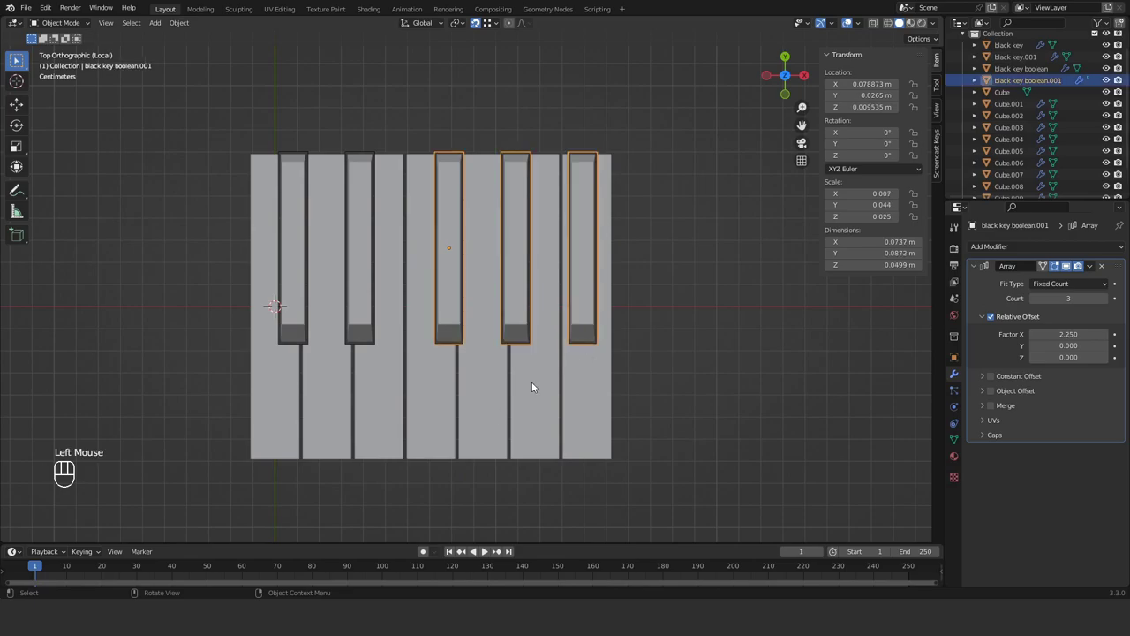
Step: Fine-tune the Array X offset factor of the duplicated black key boolean to match the white key gaps
scroll(531, 381, "up", 4)
scroll(531, 381, "down", 2)
left_click_drag(1068, 334, 1045, 334)
Step: Set the duplicated black key's Array X offset factor to 2.34
left_click(630, 328)
scroll(671, 371, "up", 3)
double_click(1063, 334)
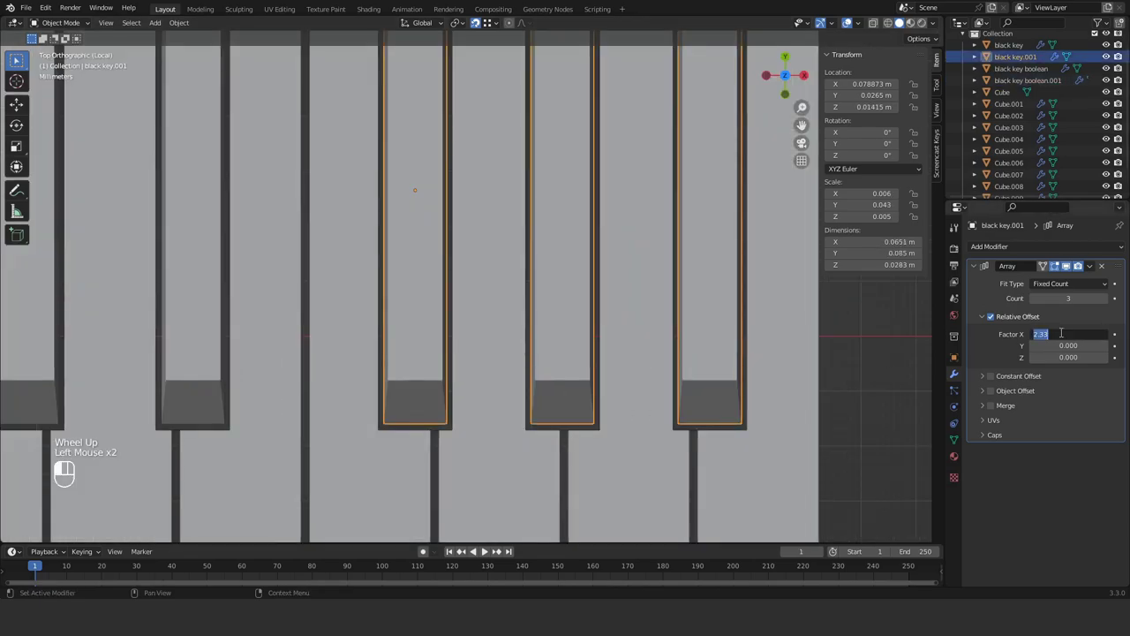
double_click(1084, 334)
type("2.34")
left_click(706, 406)
scroll(547, 438, "down", 6)
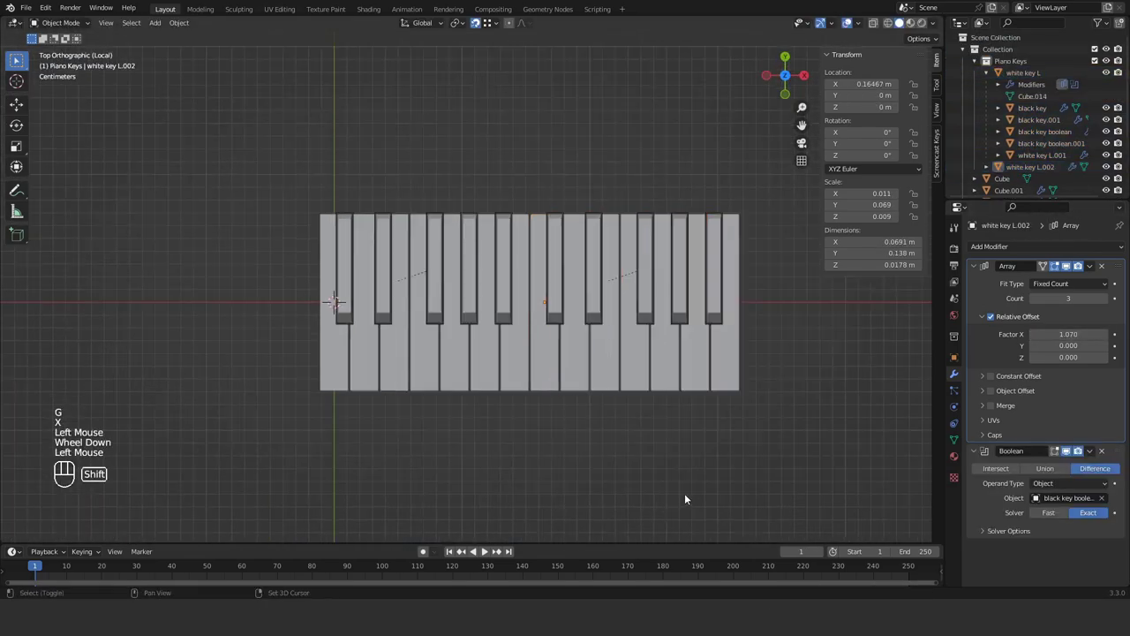
Step: Duplicate a group of piano keys and move the copy along X to extend the keyboard
key("shift+d")
right_click(702, 459)
key("g")
key("x")
left_click_drag(411, 226, 570, 391)
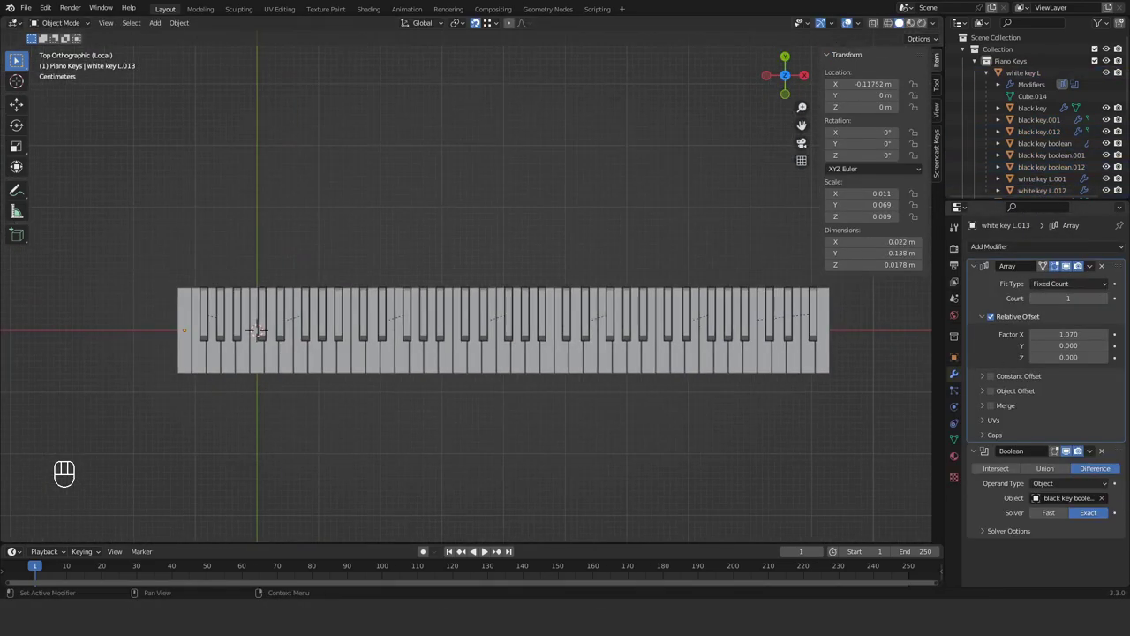
Step: Undo the last changes and parent all piano keys to the outermost white key as Object with Keep Transform
key("KP_Divide")
middle_click_drag(486, 255, 645, 348)
key("ctrl+z")
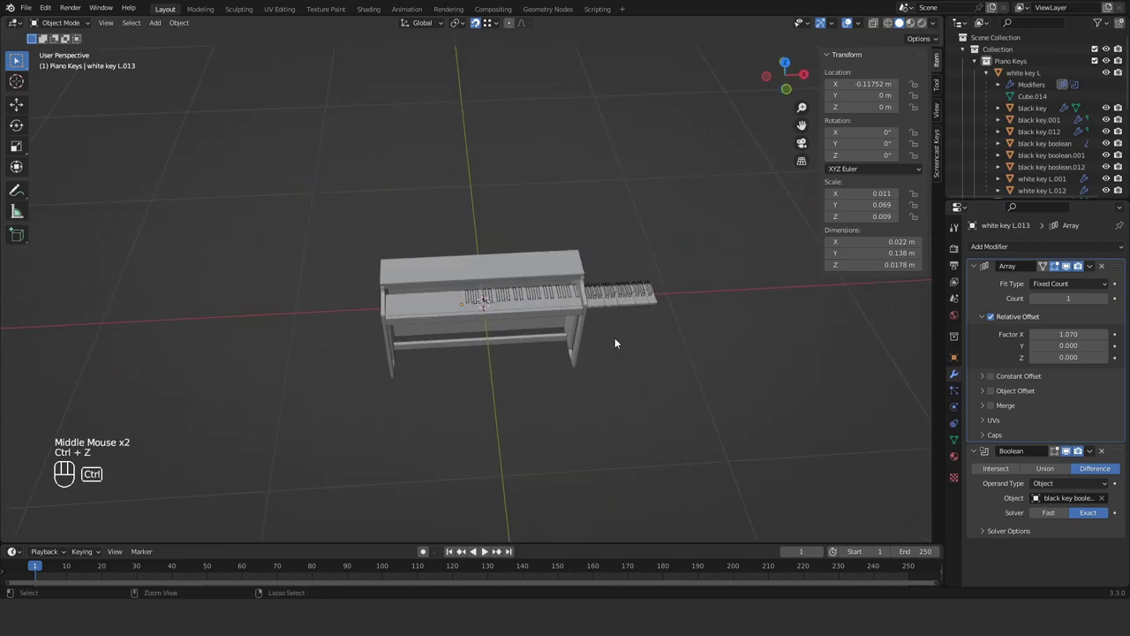
key("ctrl+z")
scroll(619, 323, "up", 2)
key("ctrl+z")
key("ctrl+p")
left_click(556, 227)
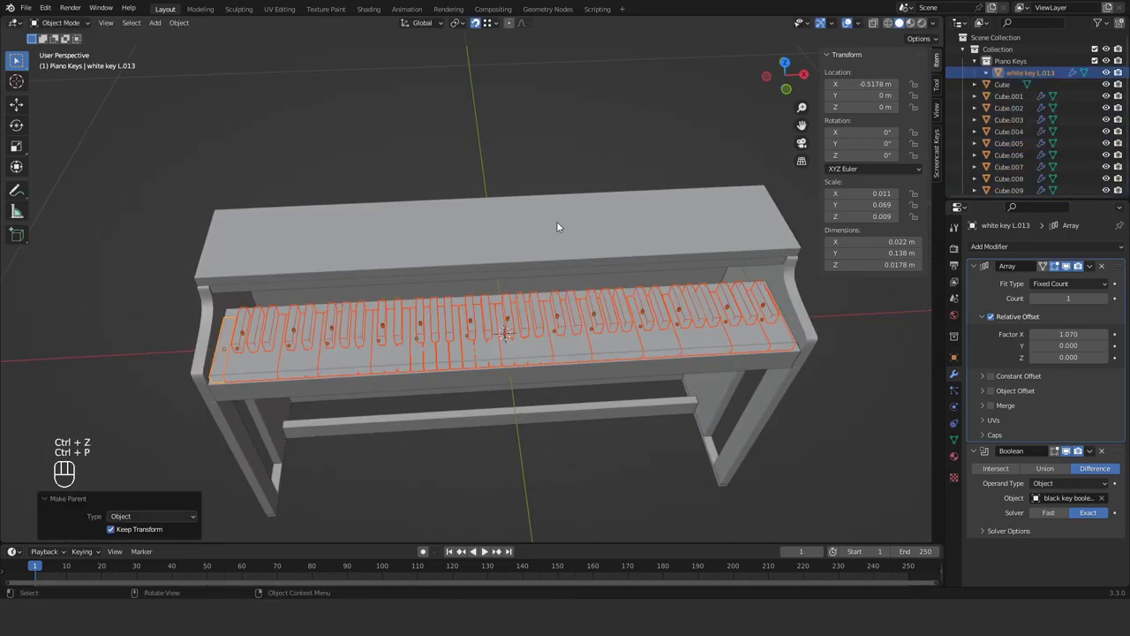
Step: Raise the parented piano keys along Z by about 0.016 m
middle_click_drag(309, 381, 308, 300)
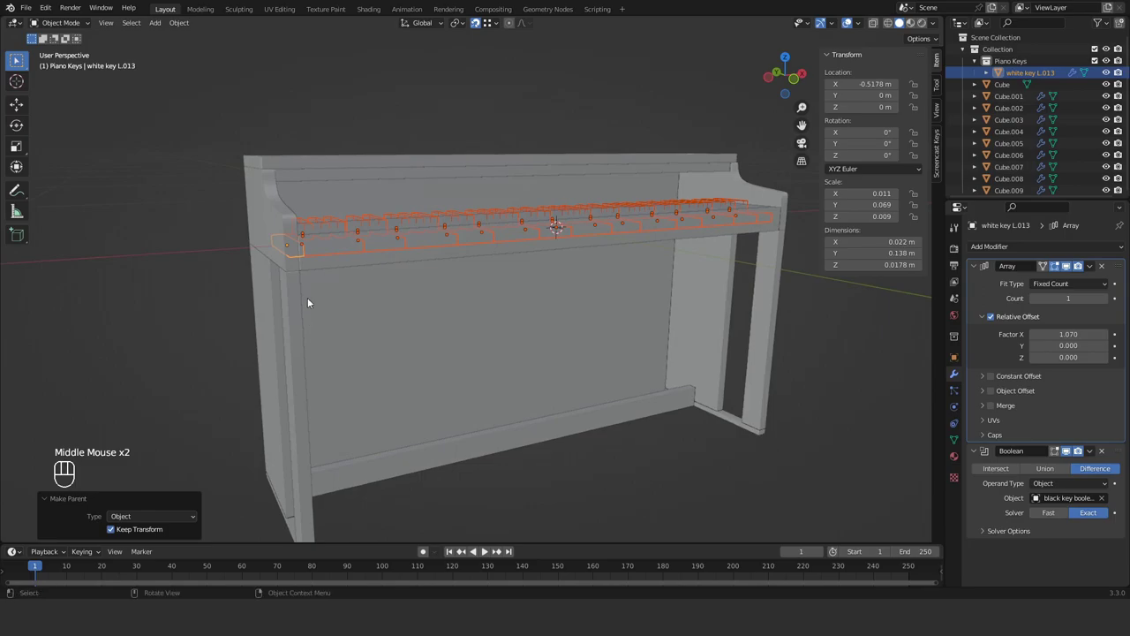
key("g")
key("z")
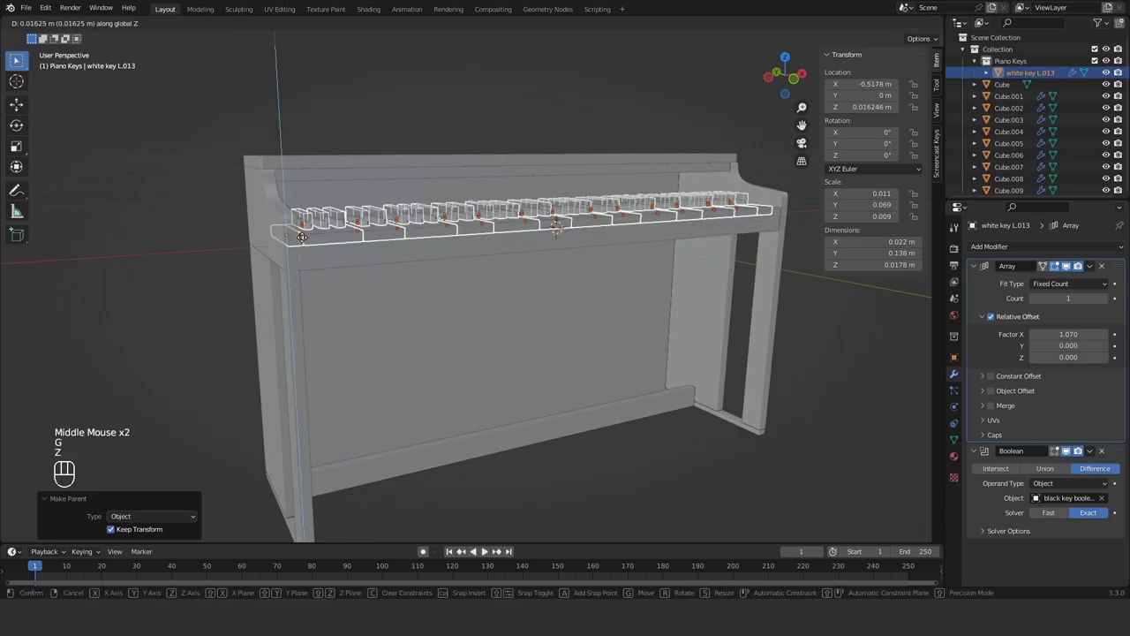
left_click(301, 237)
Step: Position the bottom rail between the piano's side legs, moving it along Y
middle_click_drag(301, 237, 574, 430)
scroll(309, 342, "up", 2)
left_click(574, 430)
left_click(760, 367)
middle_click_drag(760, 368, 623, 374)
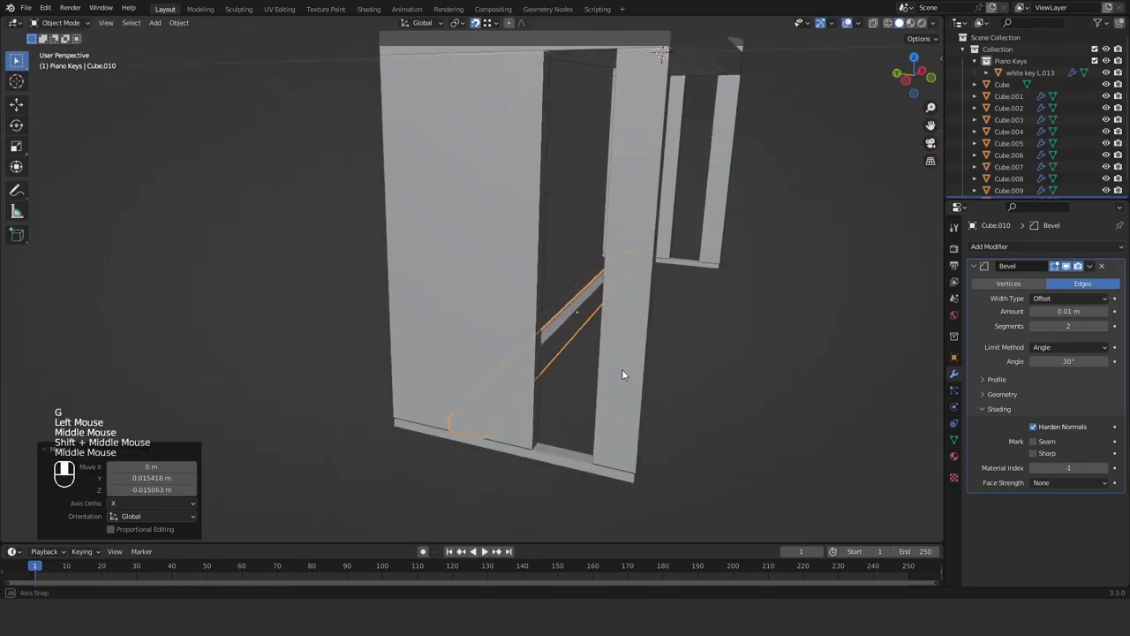
key("g")
key("y")
left_click(440, 363)
Step: Move the bottom rail's long side face along Y by about 0.035 m to change its depth
key("Tab")
key("3")
key("alt+z")
left_click(795, 467)
key("g")
key("y")
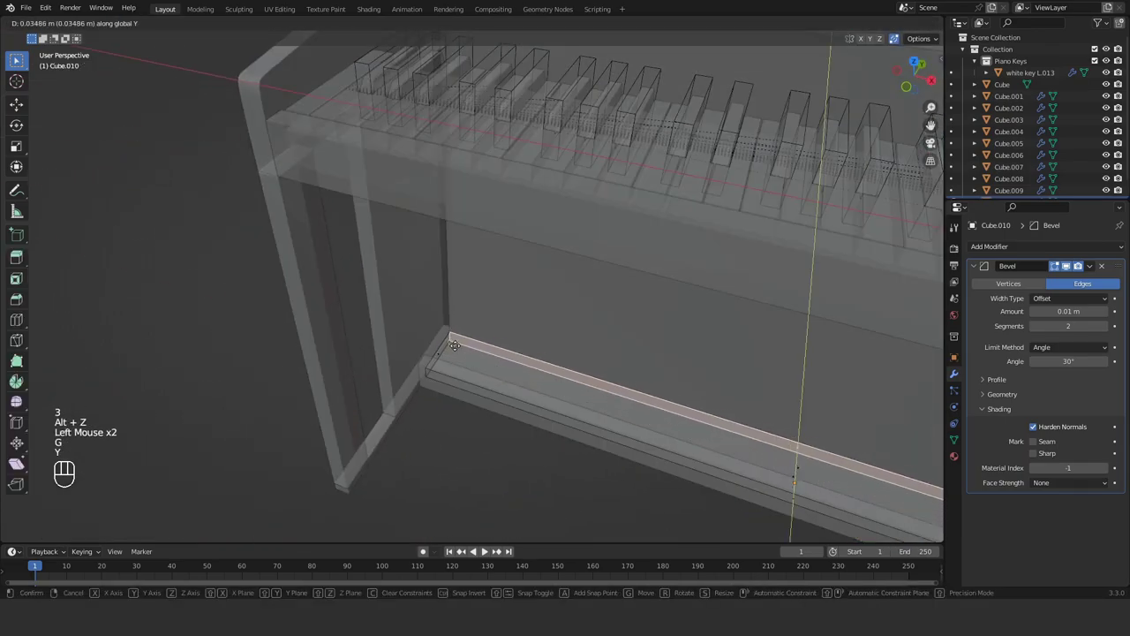
left_click(454, 334)
key("alt+z")
key("Tab")
Step: Adjust the bottom rail's height along Z at the foot of the back panel
middle_click_drag(693, 441, 570, 415, "shift")
key("g")
key("z")
left_click(380, 387)
key("Tab")
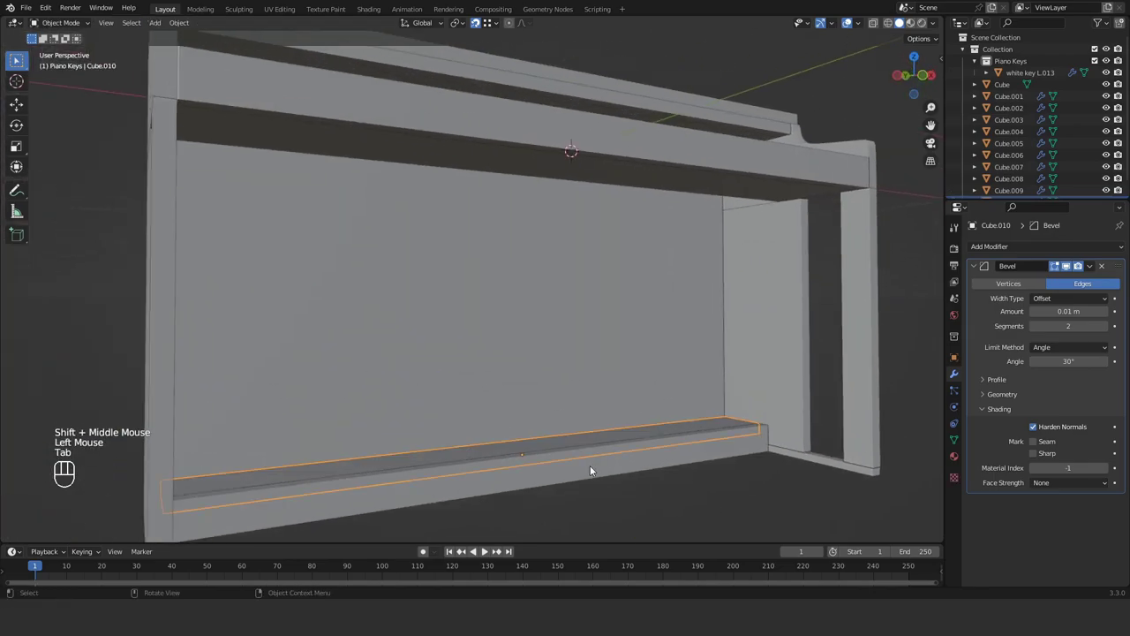
left_click(779, 203)
key("ctrl+z")
key("g")
key("z")
left_click(429, 381)
Step: Try to shift the upper rail beneath the key bed along Y
middle_click_drag(429, 382, 446, 358, "shift")
middle_click_drag(445, 357, 538, 402)
middle_click_drag(538, 402, 666, 284, "shift")
key("g")
left_click(699, 240)
mouse_move(847, 300)
middle_mouse_down()
mouse_move(821, 379)
mouse_move(849, 320)
middle_mouse_up()
left_click(821, 379)
left_click(706, 240)
key("g")
key("y")
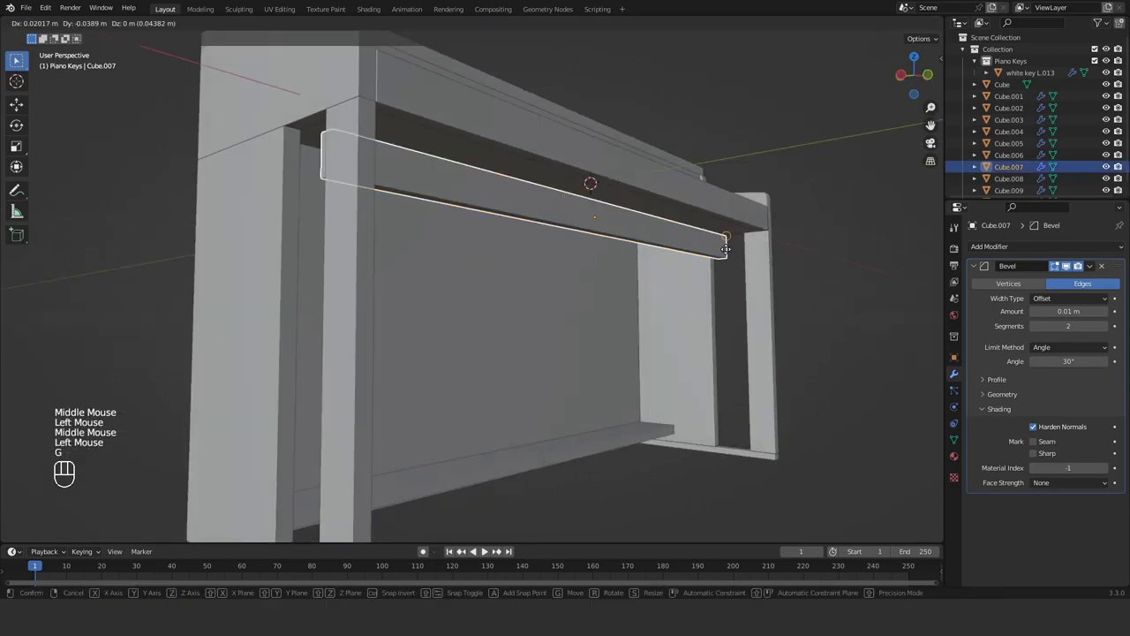
left_click(725, 245)
left_click(799, 353)
Step: Undo the recent rail moves
key("ctrl+z")
key("ctrl+z")
key("ctrl+z")
key("ctrl+z")
key("ctrl+z")
key("ctrl+z")
Step: Duplicate the rail and move the copy along Y under the piano body
middle_click_drag(558, 422, 668, 380)
middle_click_drag(668, 379, 651, 429, "shift")
mouse_move(651, 429)
middle_mouse_down()
mouse_move(694, 415)
mouse_move(602, 466)
mouse_move(647, 427)
middle_mouse_up()
key("shift+d")
left_click(761, 229)
key("g")
key("y")
left_click(696, 522)
Step: Adjust a face of the duplicated rail and save the file
key("Tab")
key("3")
left_click(591, 233)
left_click(730, 320)
key("Tab")
middle_click_drag(720, 340, 670, 407)
left_click(635, 495)
scroll(609, 468, "down", 2)
middle_click_drag(600, 441, 459, 264)
key("ctrl+s")
Step: Duplicate the front board of the key bed and move the copy along Y to the back of the keys
left_click(459, 265)
scroll(480, 287, "up", 3)
key("shift+d")
right_click(611, 265, "shift")
key("g")
key("y")
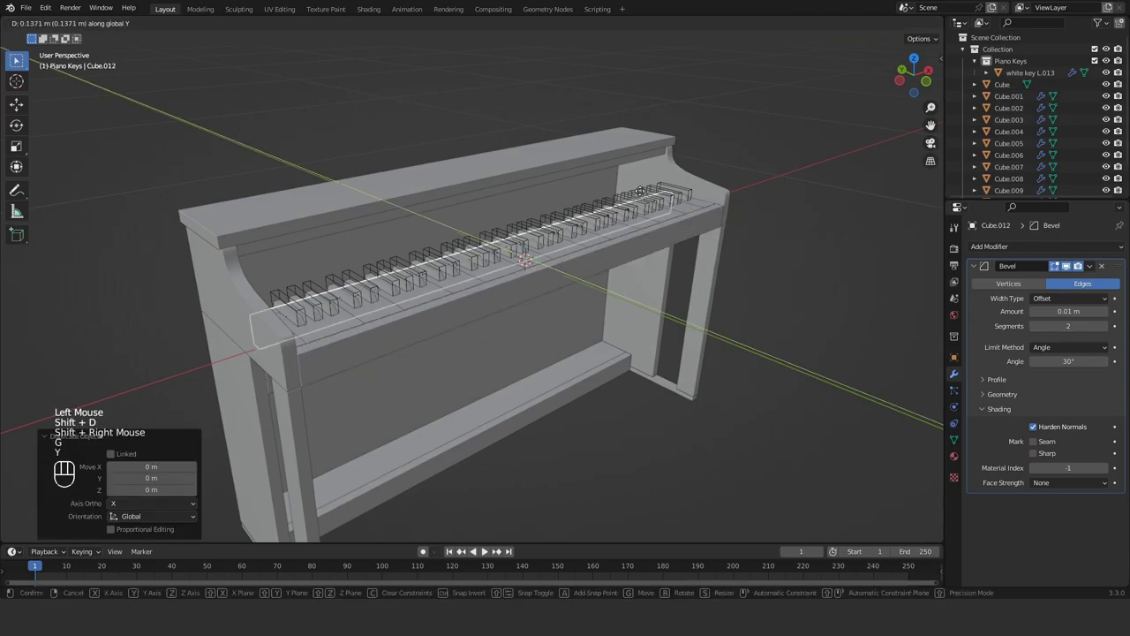
left_click(646, 168)
Step: Lower the copied board at the back of the keys along Z by about 0.007 m
middle_click_drag(647, 168, 477, 323)
scroll(477, 323, "up", 2)
middle_click_drag(477, 322, 556, 339)
key("g")
key("z")
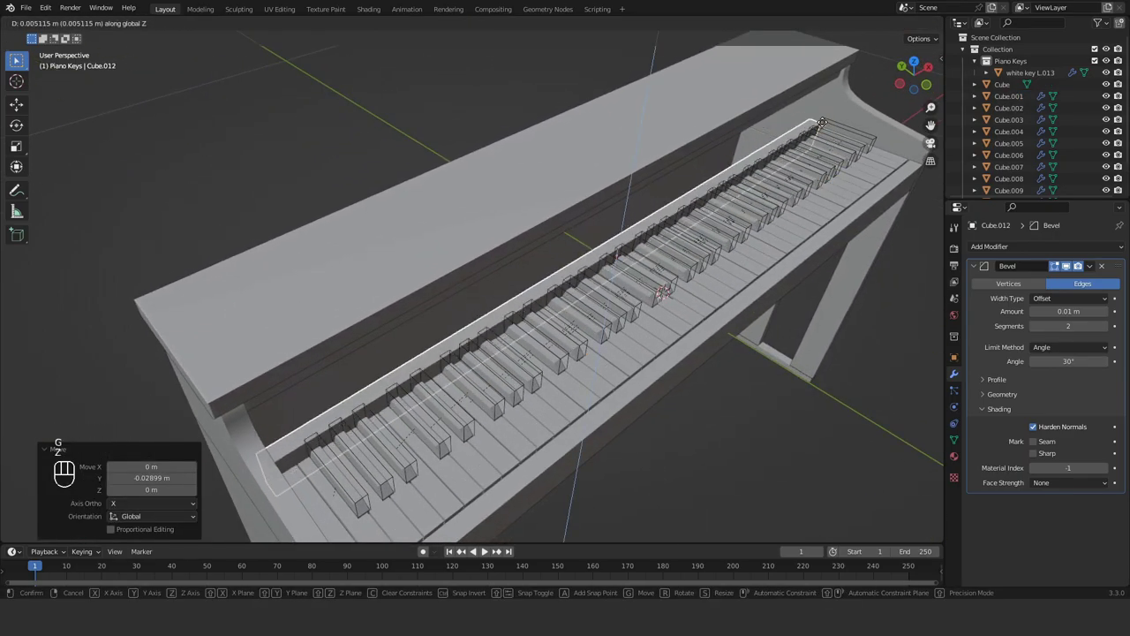
left_click(829, 171)
Step: Lower the copied board a further 0.011 m or so along Z, using see-through display to place it
key("alt+z")
key("g")
key("z")
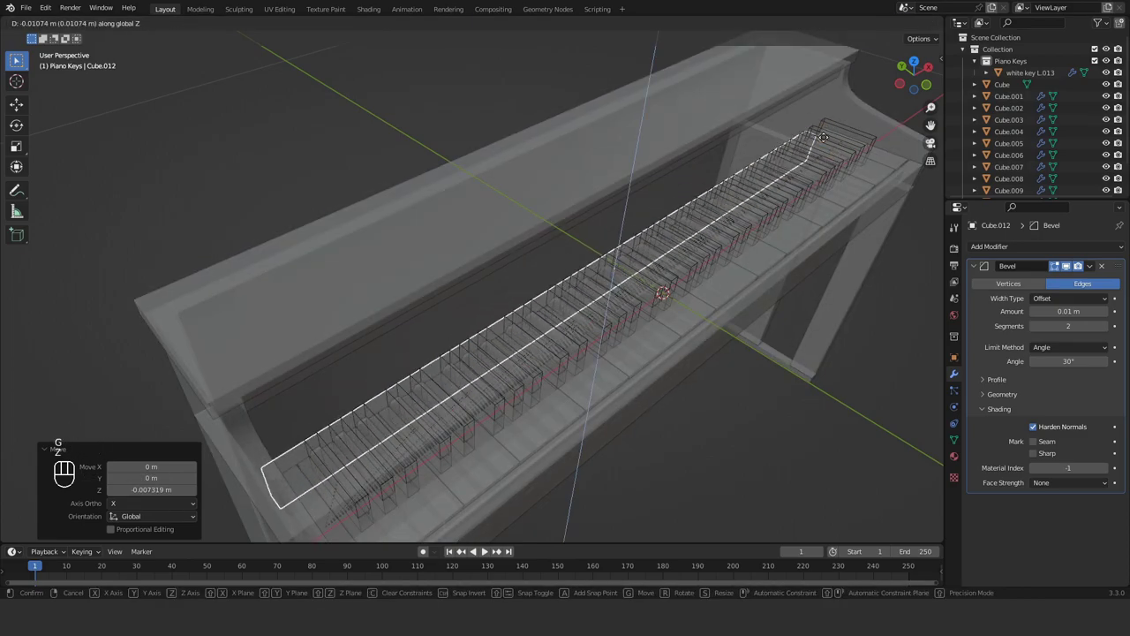
left_click(823, 139)
key("alt+z")
Step: Raise the copied board along Z so that it sits higher behind the keys
middle_click_drag(651, 346, 699, 319)
scroll(713, 328, "up", 4)
key("g")
key("z")
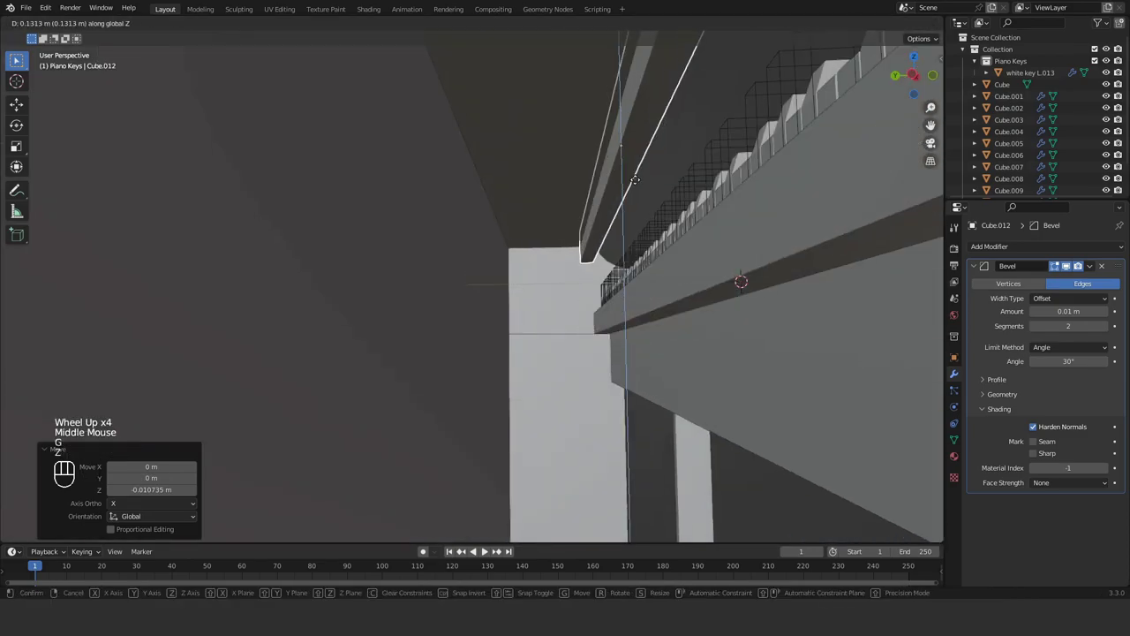
left_click(600, 285)
key("g")
key("z")
left_click(594, 311)
Step: Open the mesh of the board behind the keys for face editing and select its long face
middle_click_drag(594, 311, 539, 256)
scroll(644, 318, "down", 2)
key("Tab")
key("3")
left_click(537, 268)
middle_click_drag(538, 256, 541, 242)
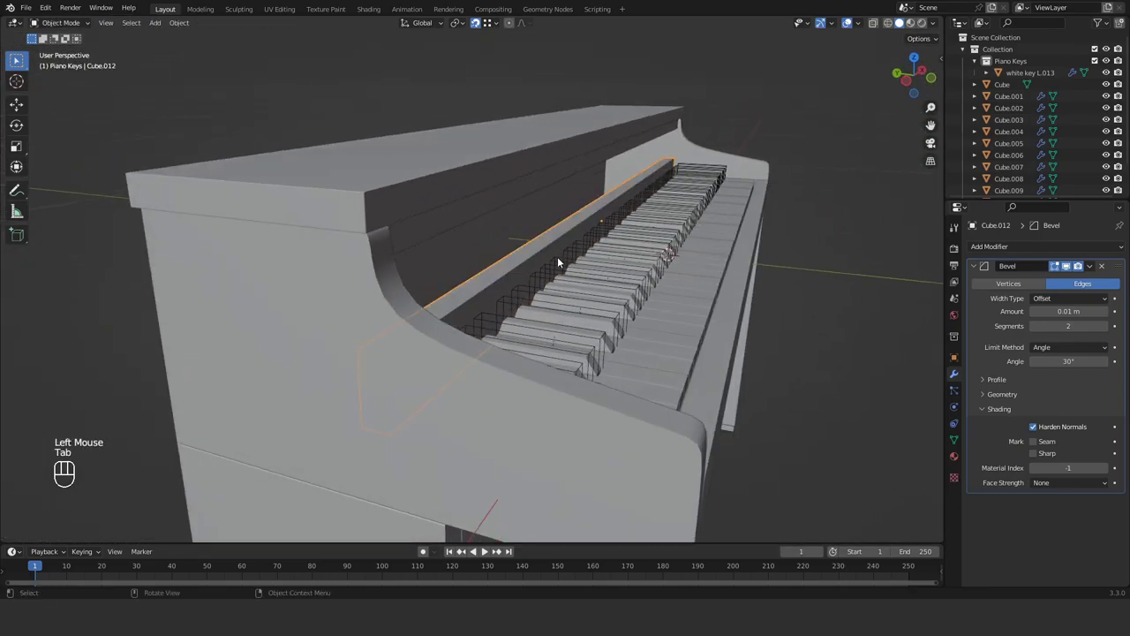
Step: Duplicate the board, raise the copy about 0.056 m along Z, shift it along Y and open its faces in see-through display
key("shift+d")
right_click(557, 256, "shift")
key("g")
key("y")
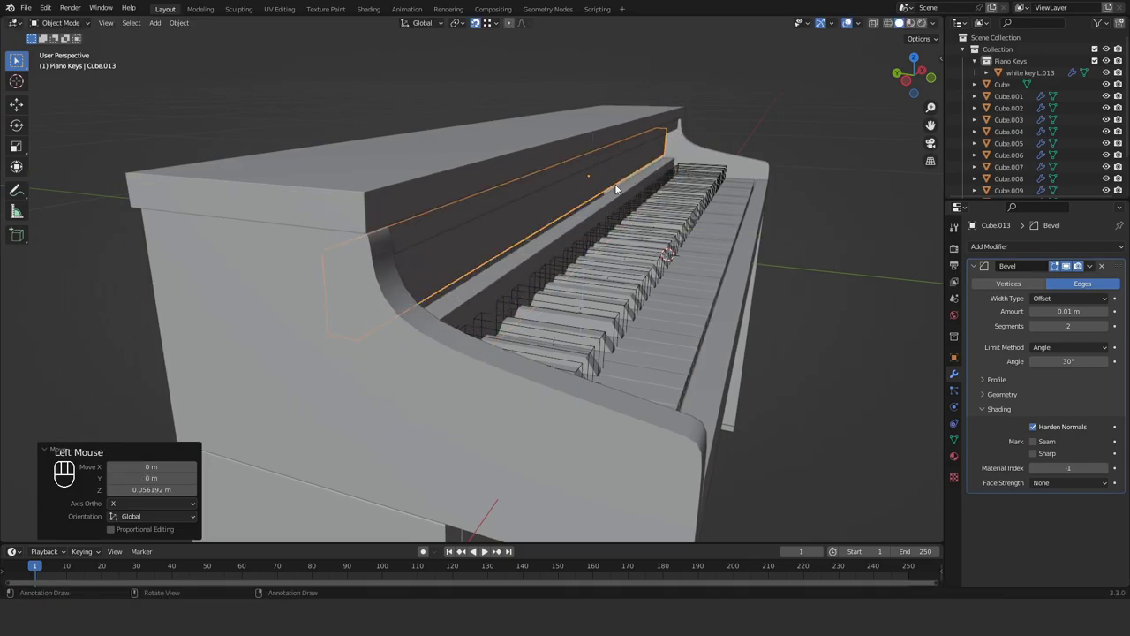
key("Tab")
key("3")
key("alt+z")
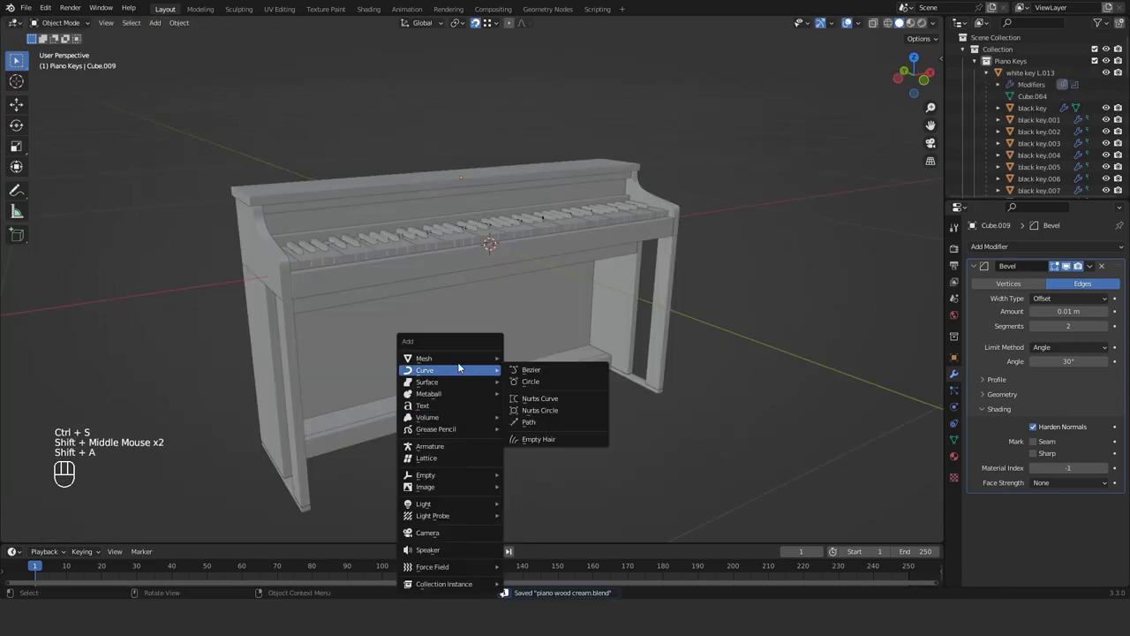
Step: Add a cube for the pedal, scale it to about 0.057 and lower it along Z towards the piano's bottom rail
left_click(550, 370)
scroll(833, 372, "down", 4)
key("s")
left_click(516, 291)
scroll(470, 356, "up", 2)
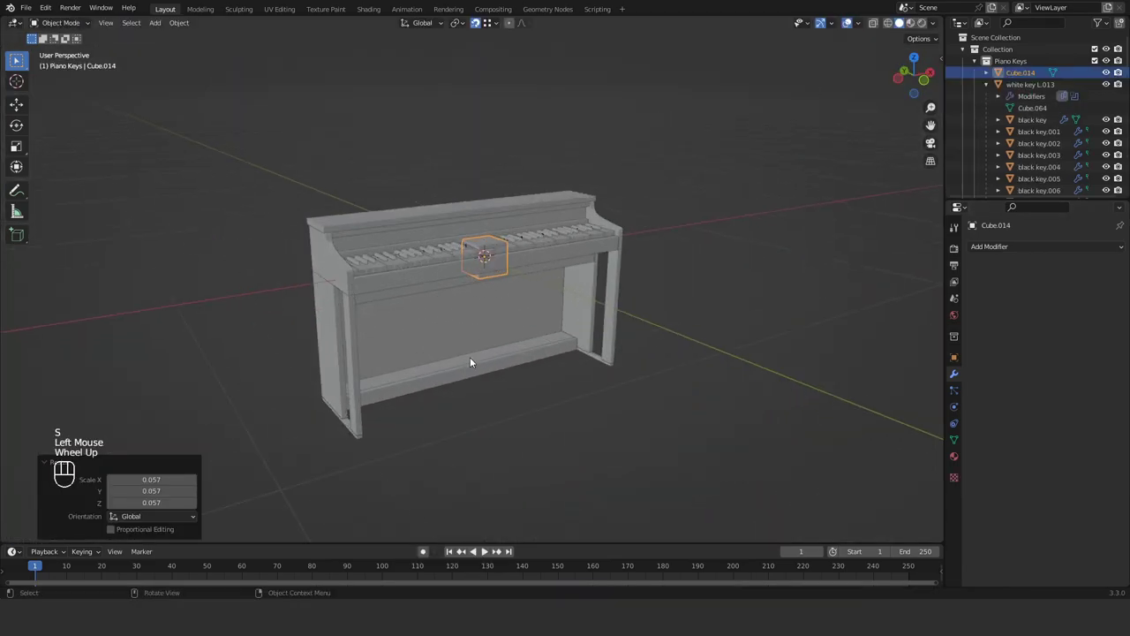
key("g")
key("z")
left_click(472, 450)
middle_click_drag(471, 441, 482, 472)
Step: Add a Subdivision Surface modifier to the pedal cube with viewport level 2
left_click(1018, 248)
left_click(838, 432)
scroll(540, 441, "up", 2)
middle_click_drag(540, 451, 515, 364, "shift")
left_click(1104, 298)
Step: Flatten the pedal along Z and stretch it along Y into a long oval
key("s")
key("z")
left_click(539, 344)
key("s")
key("y")
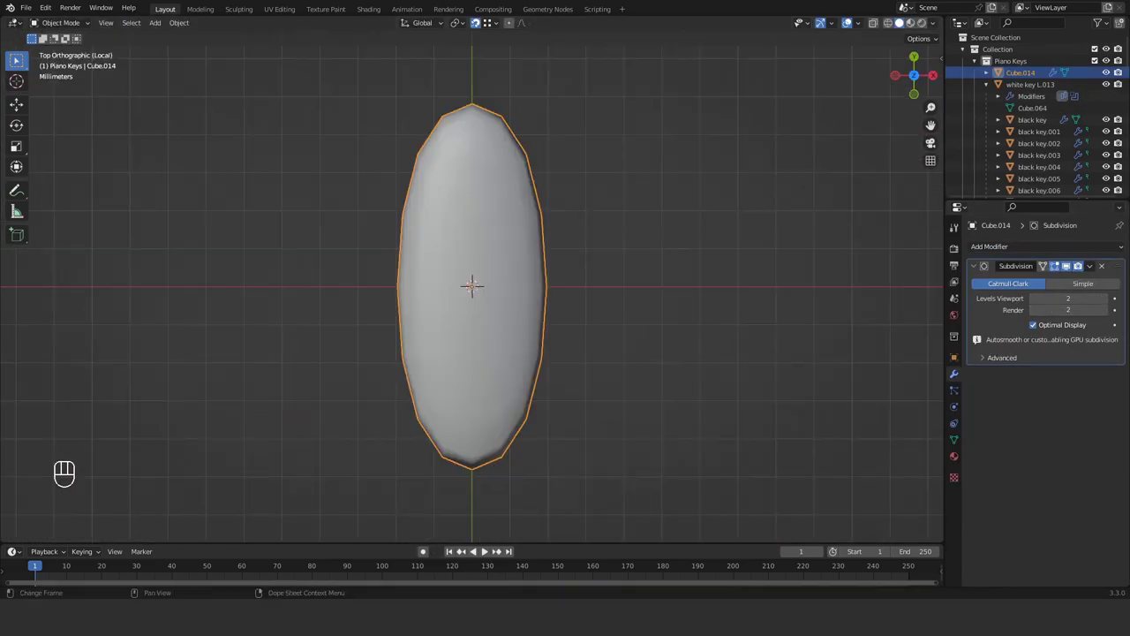
Step: Flatten the pedal's mesh cage to about 0.525 along Z
key("KP_3")
key("Tab")
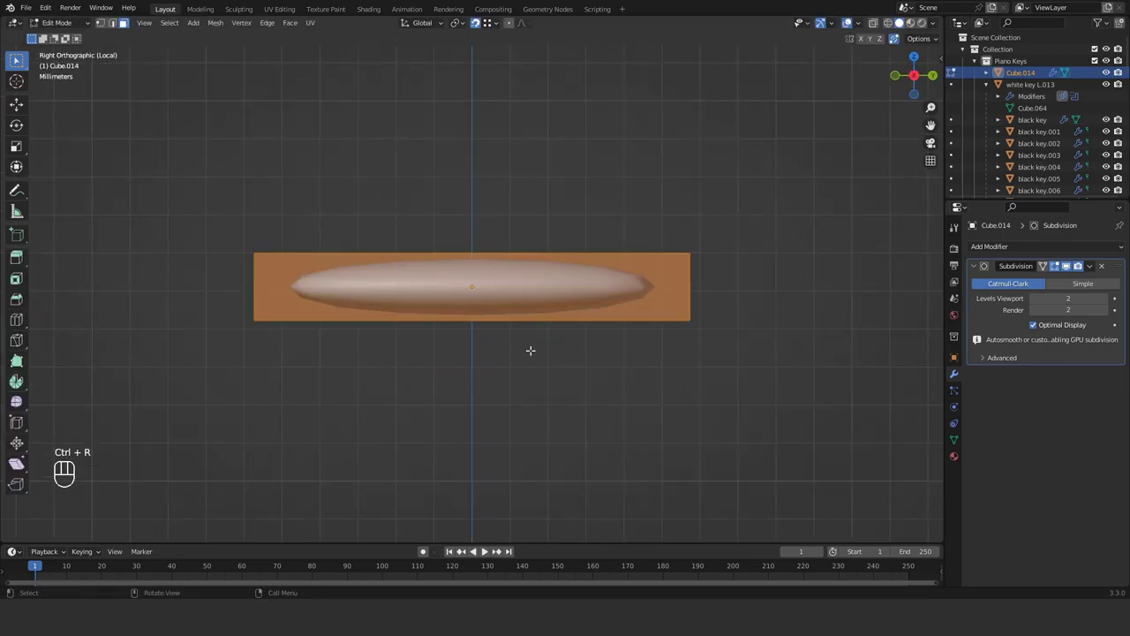
key("shift+e")
left_click(685, 351)
key("s")
key("z")
middle_click_drag(686, 351, 645, 441)
left_click(618, 320)
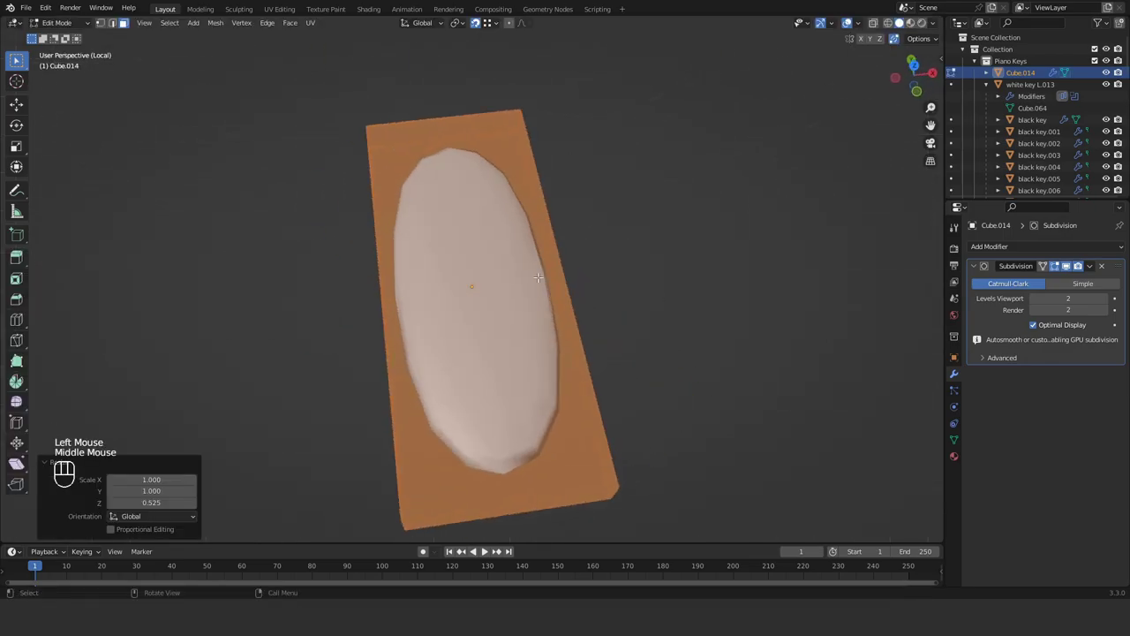
Step: Add centred loop cuts across the pedal mesh and spread them by scaling to square off the rounded ends
key("KP_7")
key("ctrl+r")
right_click(695, 339)
key("s")
left_click(613, 377)
middle_click_drag(613, 378, 625, 426, "shift")
Step: Select the pedal's back-end edges in see-through display and scale them
key("alt+z")
left_click(547, 116)
key("s")
key("y")
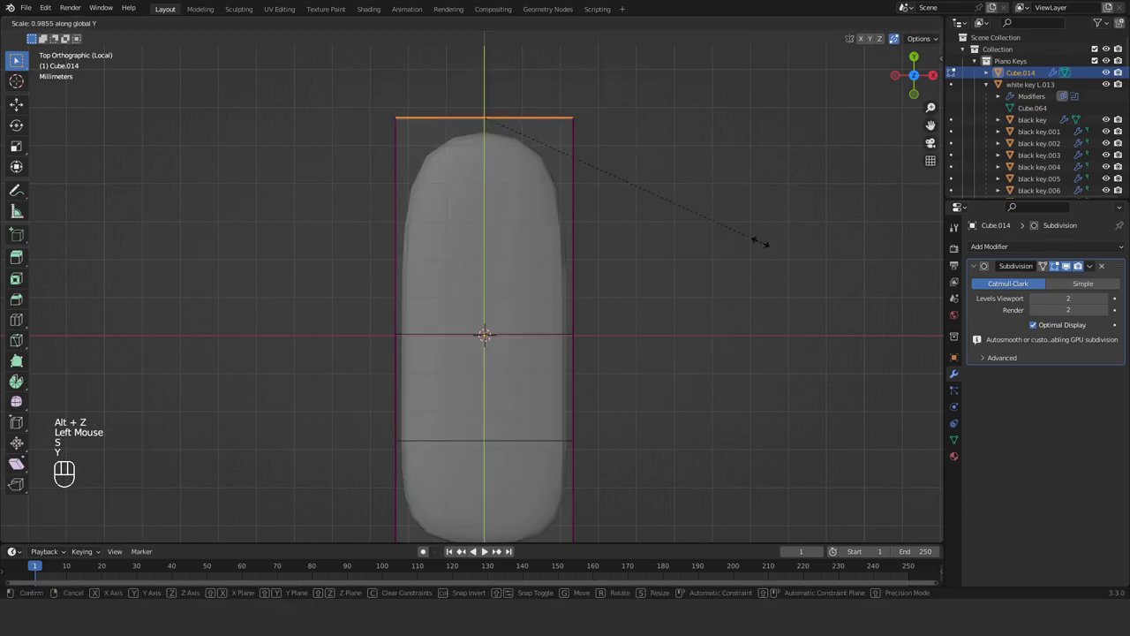
left_click(585, 173)
Step: Add a centred loop cut to the tapered pedal mesh
key("Tab")
left_click(575, 144)
scroll(618, 177, "down", 2)
middle_click_drag(617, 177, 691, 222)
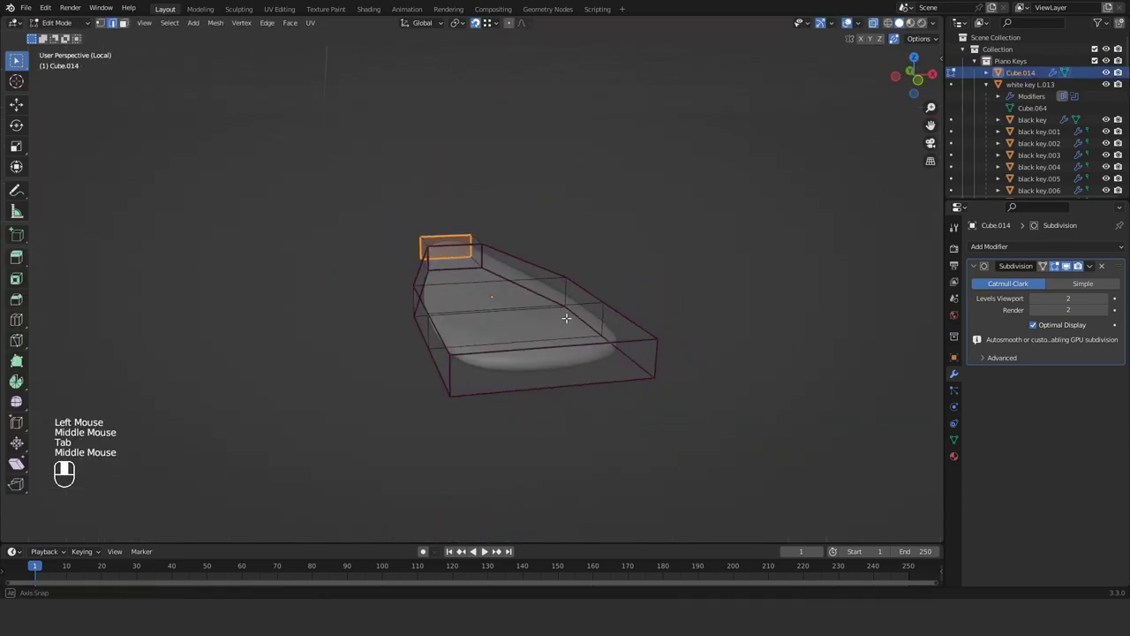
key("ctrl+r")
right_click(566, 318)
middle_click_drag(566, 317, 665, 323)
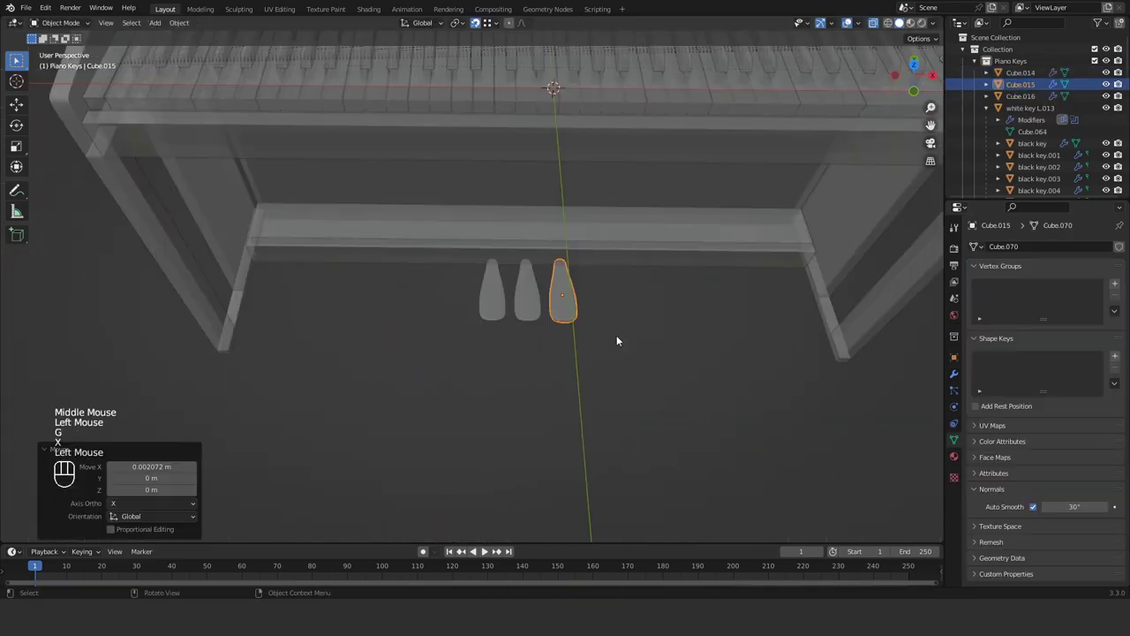
Step: Move the three pedals along Z to the bottom rail and thicken them to about 1.352 along Z
middle_click_drag(615, 336, 545, 327)
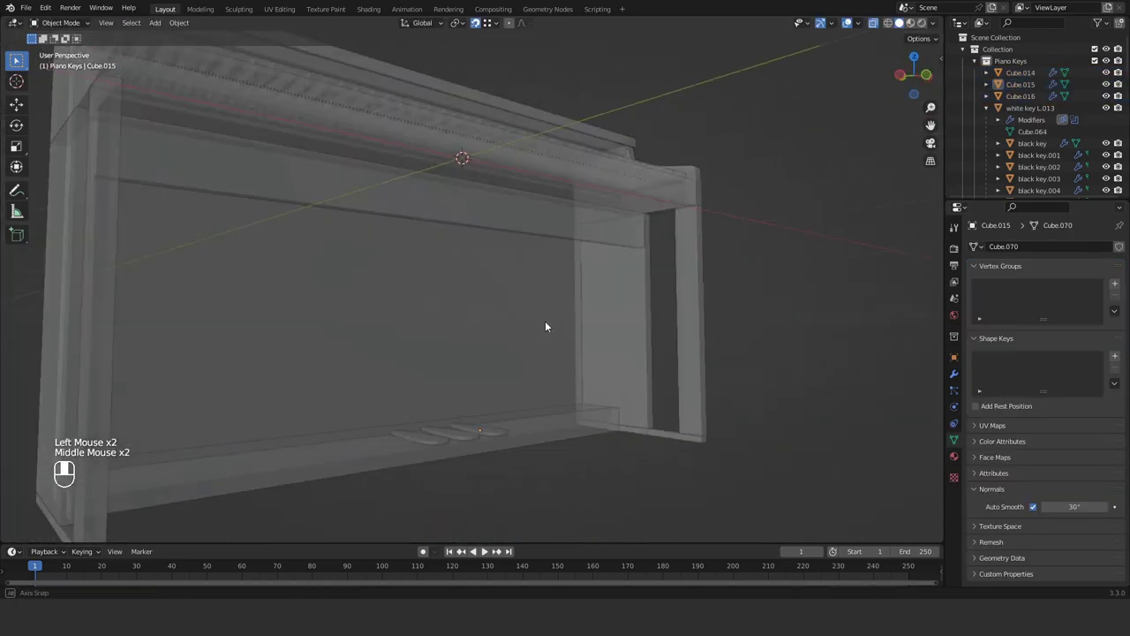
key("alt+z")
key("g")
key("z")
left_click(645, 382)
key("KP_1")
key("s")
key("z")
left_click(650, 442)
Step: Move the three pedals about 0.0165 m along Y towards the bottom rail
key("KP_3")
key("g")
key("y")
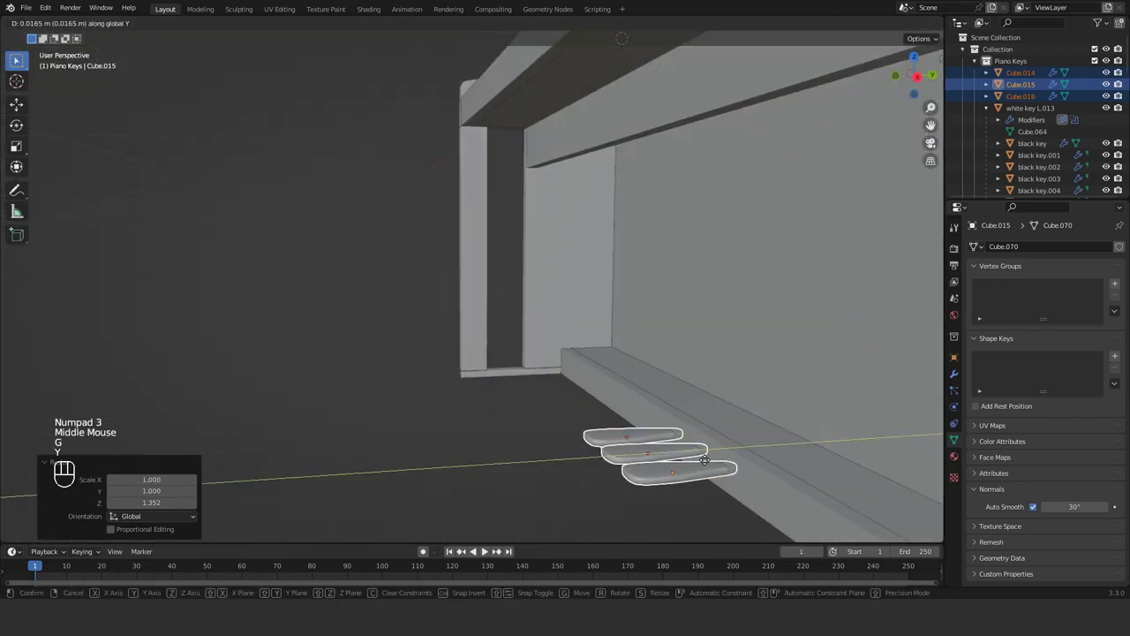
left_click(704, 460)
Step: Add a cube for the pedal cut-outs, scale it down and move it along Z to the pedals
middle_click_drag(704, 460, 623, 504)
scroll(609, 477, "up", 3)
key("shift+a")
left_click(530, 375)
key("s")
left_click(781, 424)
key("s")
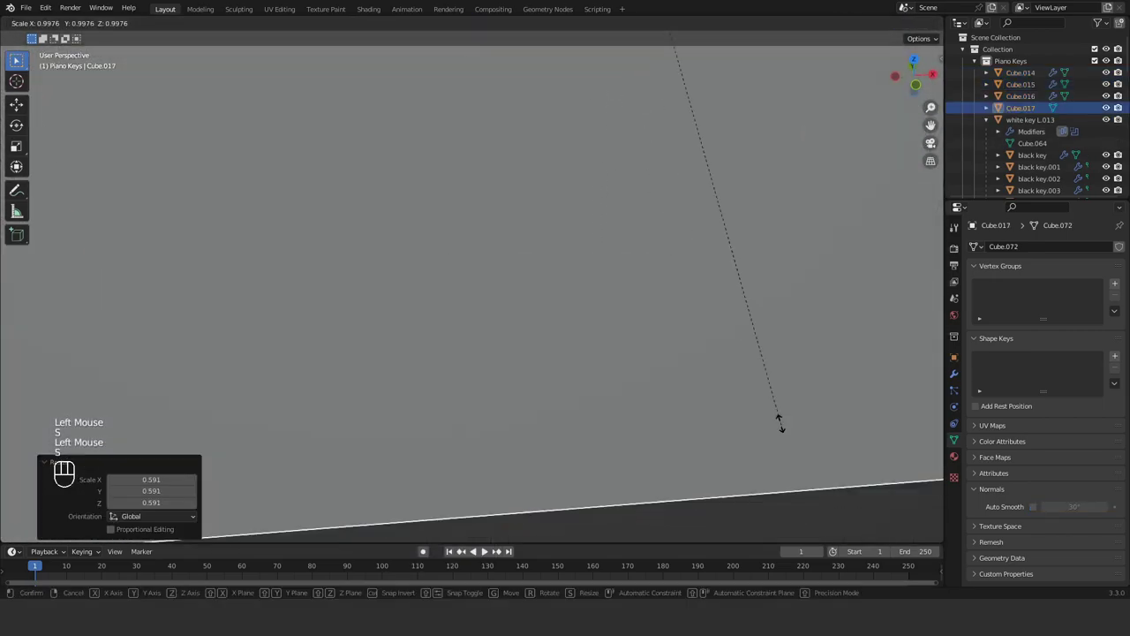
key("g")
key("z")
key("s")
left_click(558, 119)
middle_click_drag(558, 120, 742, 133)
Step: Move the small cube about -0.528 m along X onto the middle pedal and enlarge it to roughly twice its size
key("g")
key("x")
left_click(697, 327)
key("g")
key("x")
key("s")
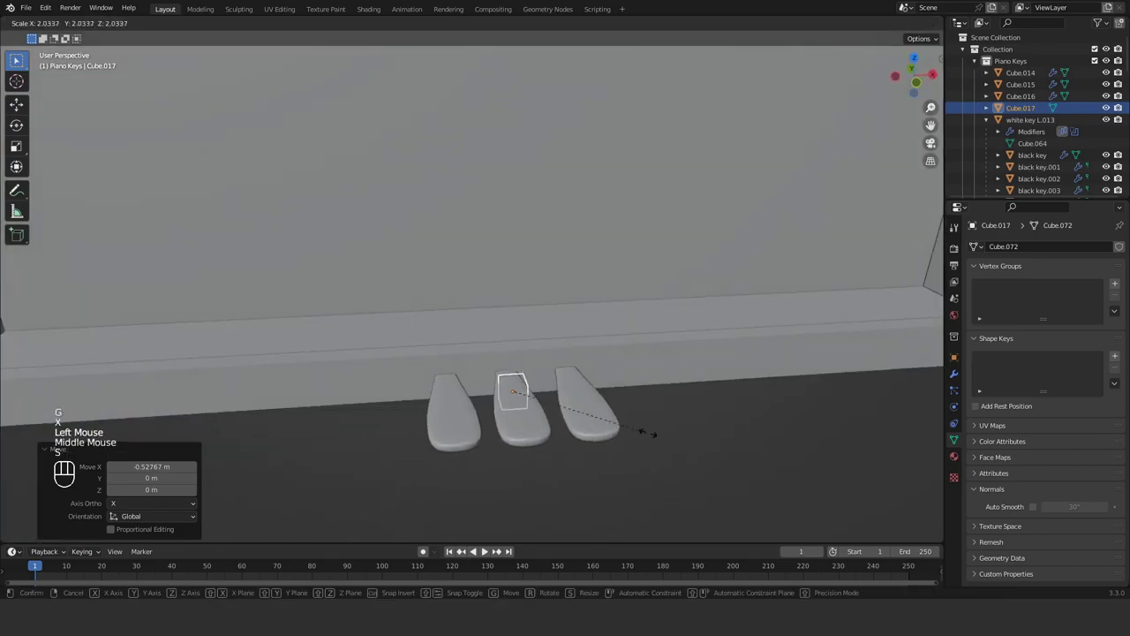
left_click(644, 443)
Step: Align the cube with the middle pedal along Z and scale it to about 1.425 in height
key("KP_1")
scroll(641, 453, "down", 3)
middle_click_drag(634, 342, 630, 444, "shift")
key("g")
key("z")
left_click(663, 472)
key("s")
key("z")
left_click(678, 459)
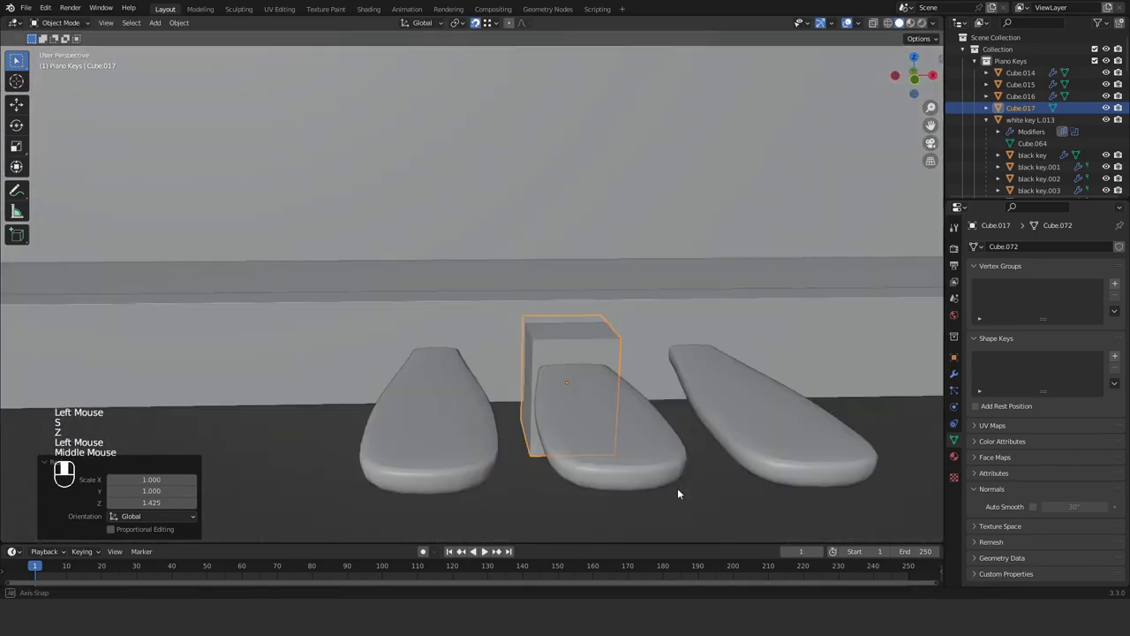
Step: Move the cut-out cube about -0.062 m along X over the neighbouring pedal
middle_click_drag(678, 493, 680, 508)
left_click(760, 349)
left_click(570, 349)
key("g")
key("x")
left_click(606, 264)
middle_click_drag(535, 236, 604, 252)
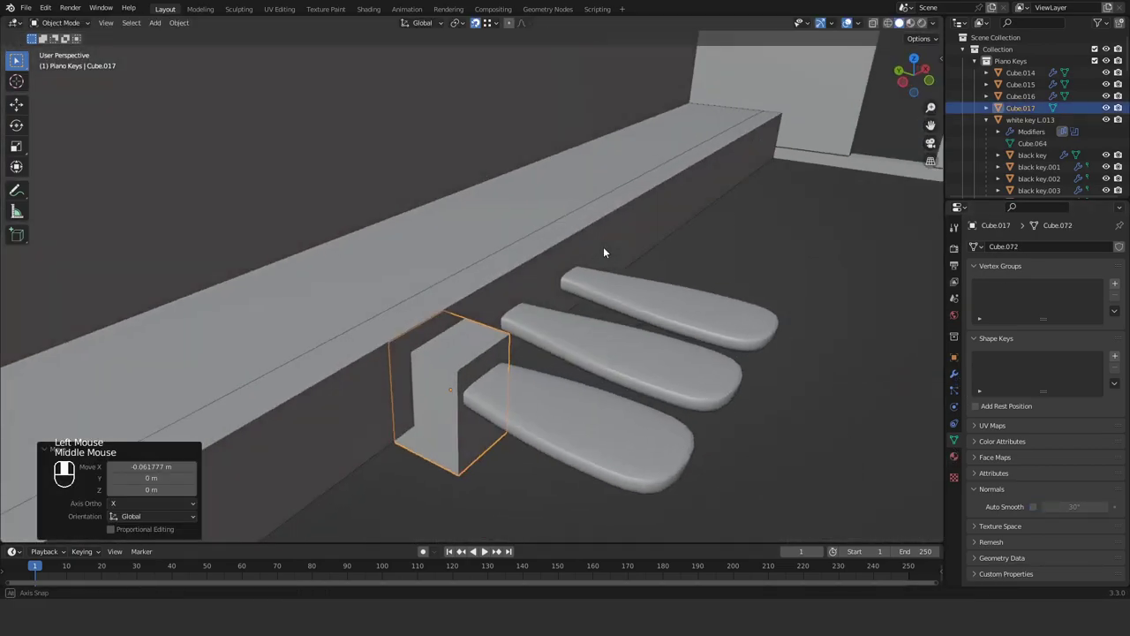
Step: Add an Array modifier to the cut-out cube with a count of 3 and a relative X offset of 1.6
left_click(953, 375)
left_click(994, 248)
left_click(883, 279)
left_click(1104, 299)
left_click_drag(1062, 334, 1095, 334)
middle_click_drag(653, 305, 697, 235)
middle_click_drag(683, 238, 694, 252)
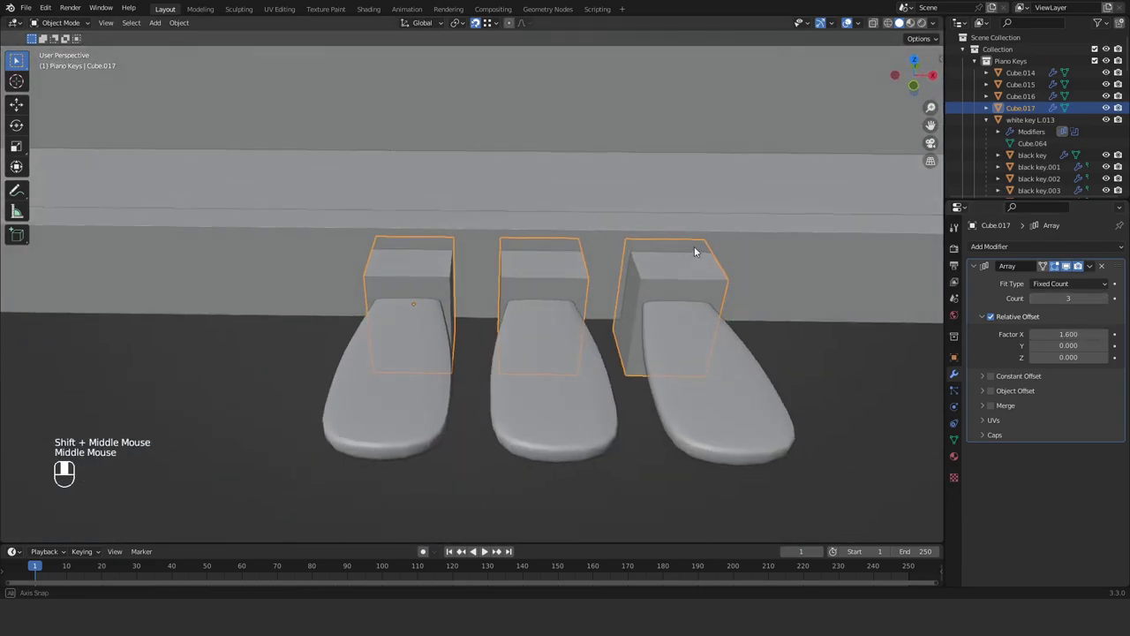
key("KP_1")
scroll(694, 246, "up", 2)
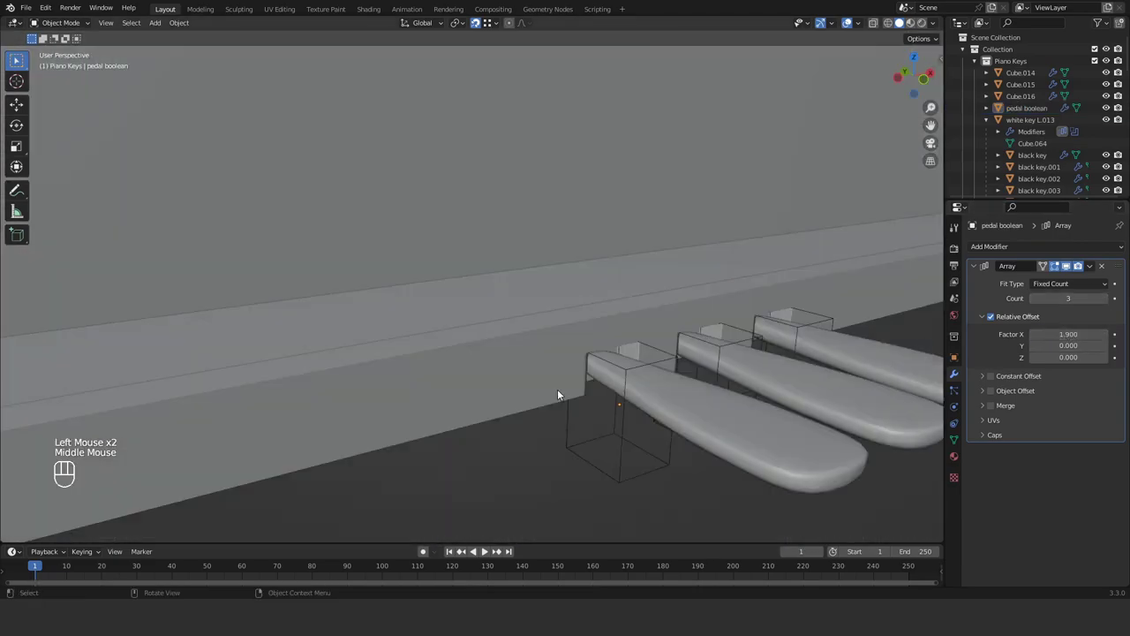
Step: Try to move the arrayed pedal cutter blocks about 0.004 m along Y
scroll(557, 389, "down", 3)
left_click(617, 344)
key("g")
key("x")
key("y")
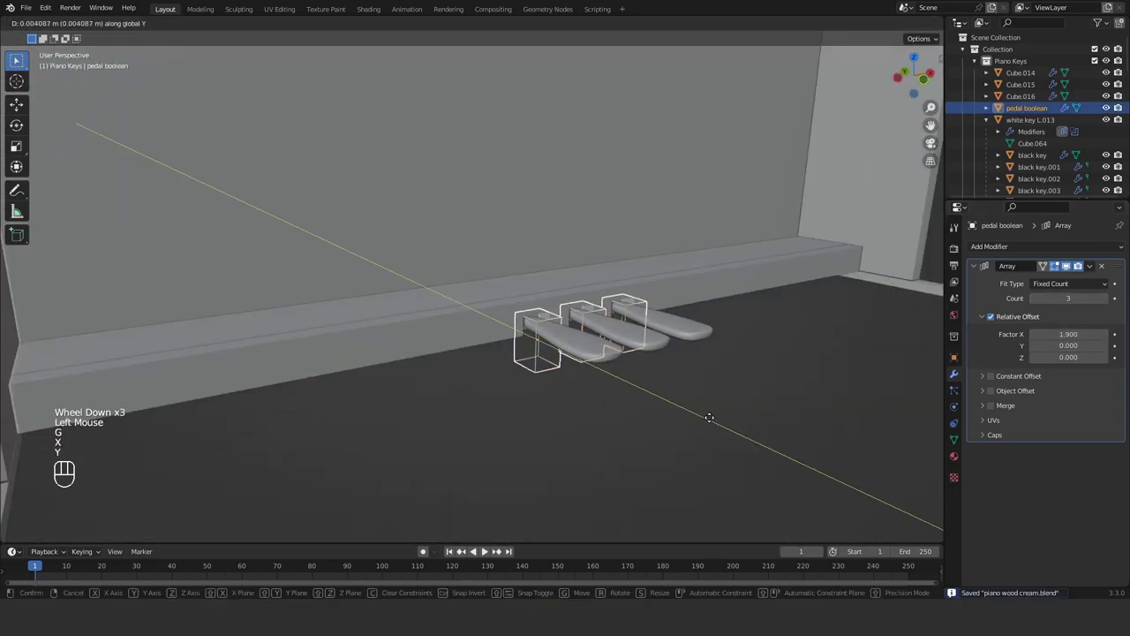
left_click(709, 418)
key("ctrl+s")
key("ctrl+z")
key("ctrl+z")
Step: Move the pedal cutter blocks about 0.0075 m along Y relative to the rail and save the file
scroll(662, 433, "up", 2)
key("g")
key("y")
left_click(822, 448)
left_click(565, 424)
key("g")
key("y")
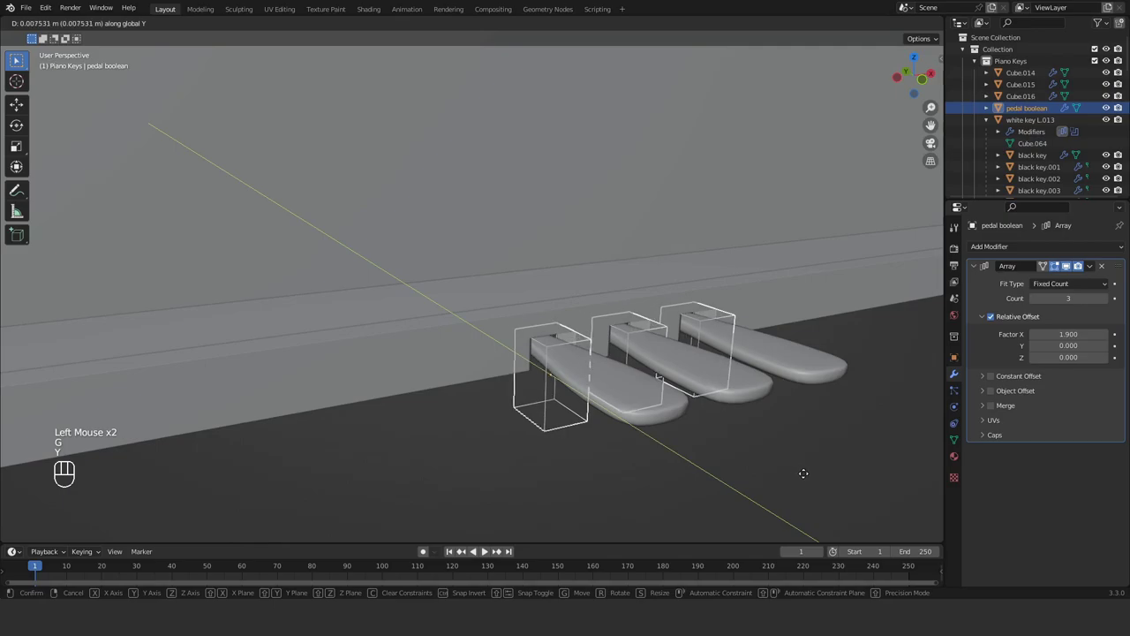
left_click(803, 473)
key("ctrl+s")
Step: Delete two of the three pedals, keeping the first one
left_click(464, 425)
left_click(522, 411, "shift")
key("Delete")
Step: Add an Array modifier to the remaining pedal with a count of 3 and increase its relative X offset
left_click(452, 407)
left_click(994, 248)
left_click(883, 279)
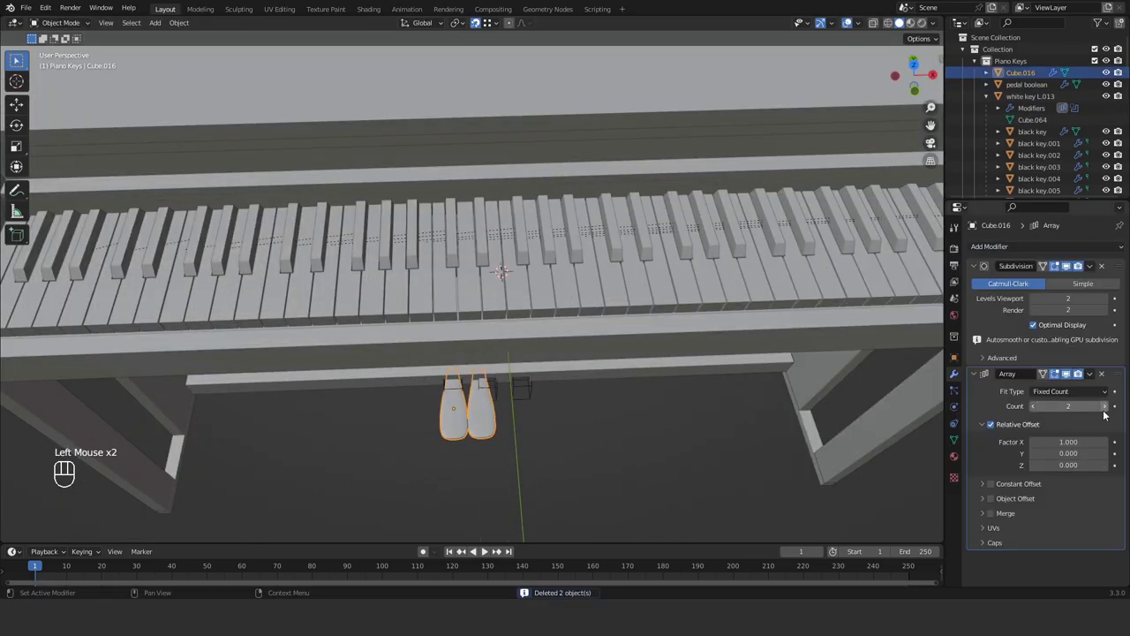
left_click(1104, 407)
key("KP_1")
scroll(549, 288, "up", 4)
middle_click_drag(565, 388, 559, 346, "shift")
left_click_drag(1068, 441, 1095, 442)
Step: Scale the arrayed pedals along X and open the X offset of the cutter blocks' array for editing
key("s")
key("x")
left_click(699, 319)
left_click(634, 283)
left_click(1067, 336)
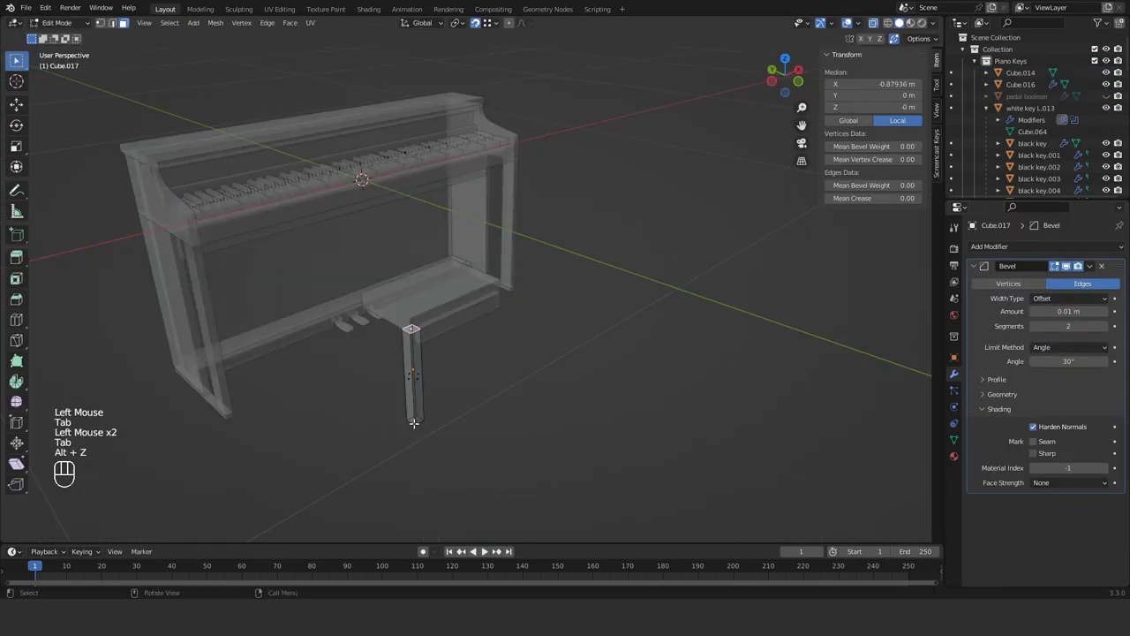
Step: Select the bottom end of the bench leg
left_click(415, 417)
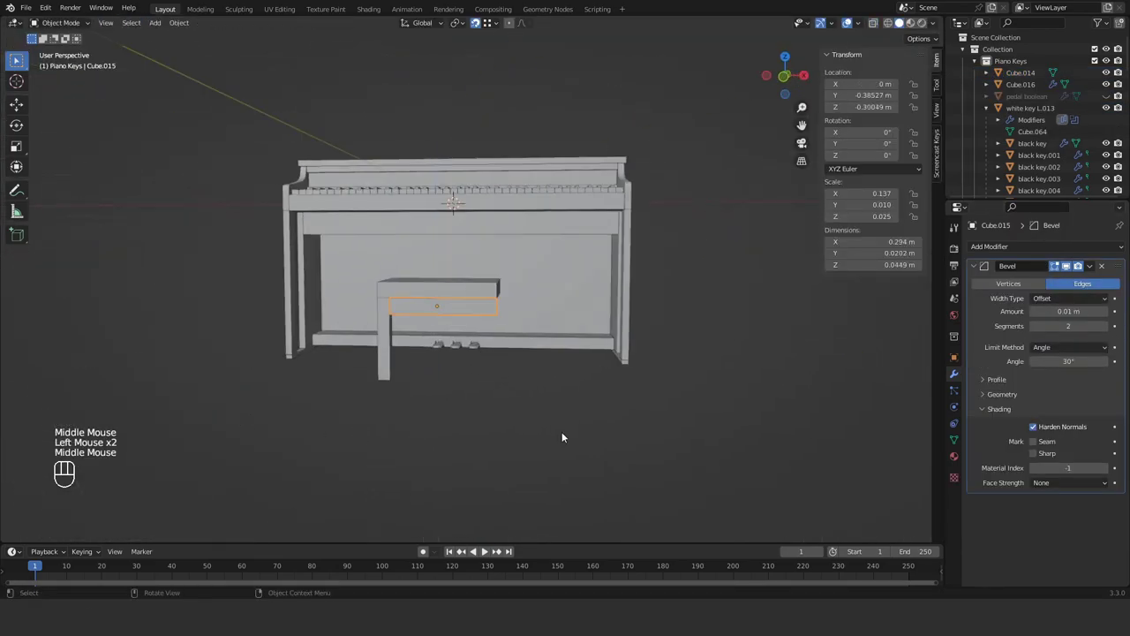
Step: Scale the bench's front rail along Z to about 0.036 m high and move it up against the seat
key("s")
key("z")
left_click(539, 408)
key("g")
key("z")
left_click(540, 402)
middle_click_drag(618, 424, 436, 420)
scroll(521, 428, "up", 2)
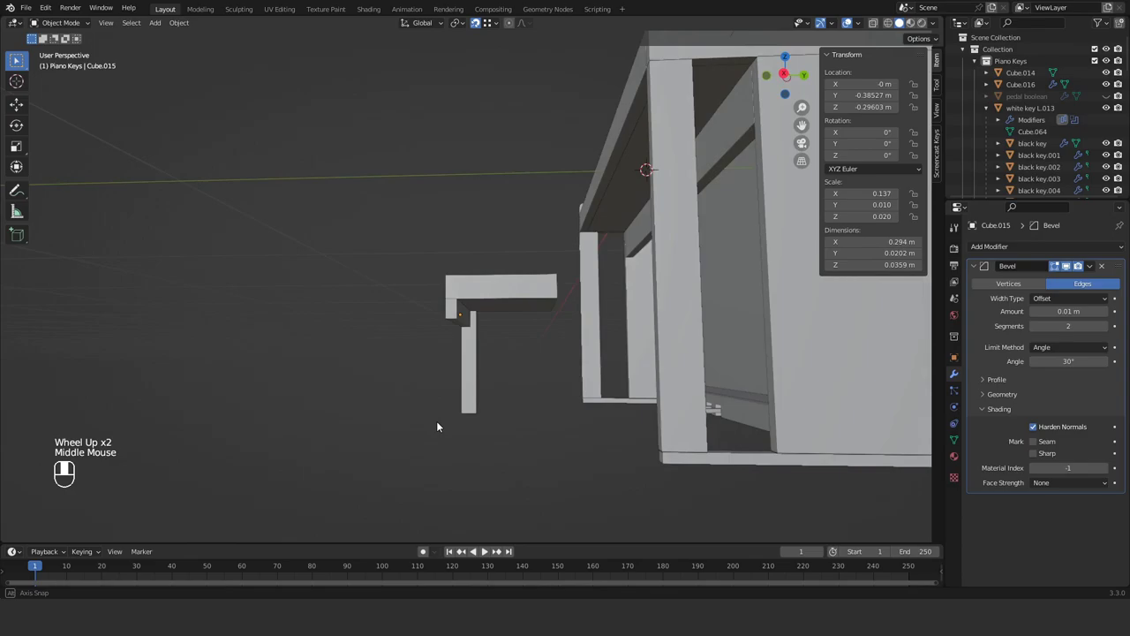
Step: Add a Mirror modifier above the leg's Bevel, mirroring on X and Y with the bench seat as mirror object
left_click(450, 318)
middle_click_drag(449, 319, 543, 331)
left_click(376, 350)
left_click(1037, 246)
left_click(869, 381)
left_click_drag(1118, 500, 1117, 261)
left_click(1066, 287)
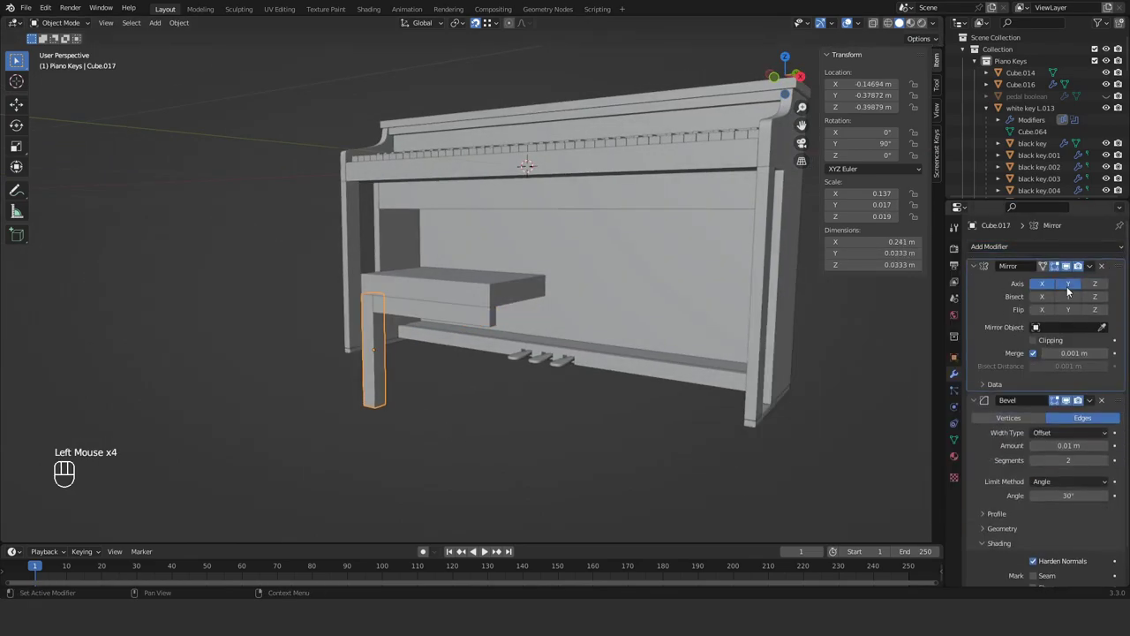
left_click(1102, 328)
left_click(461, 287)
Step: Thin the bench's front rail by moving its inner face outward along Y
key("g")
key("y")
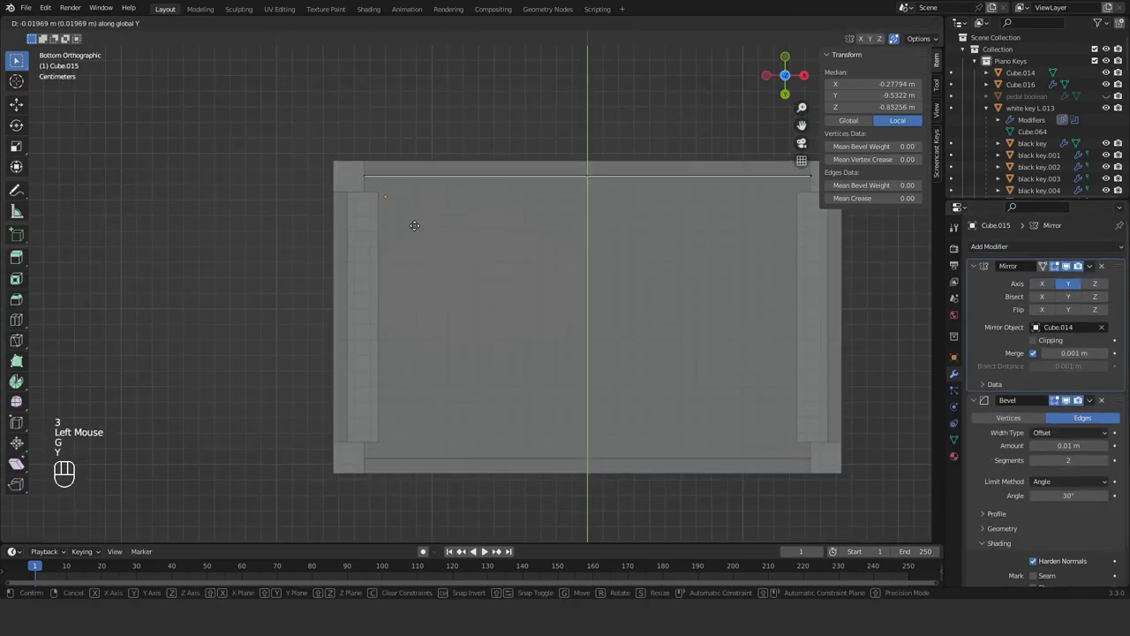
left_click(414, 227)
key("Tab")
Step: Thin the bench's side rail by moving its inner face about 0.009 m outward along X, and save the file
left_click(362, 353)
key("Tab")
key("3")
key("g")
key("x")
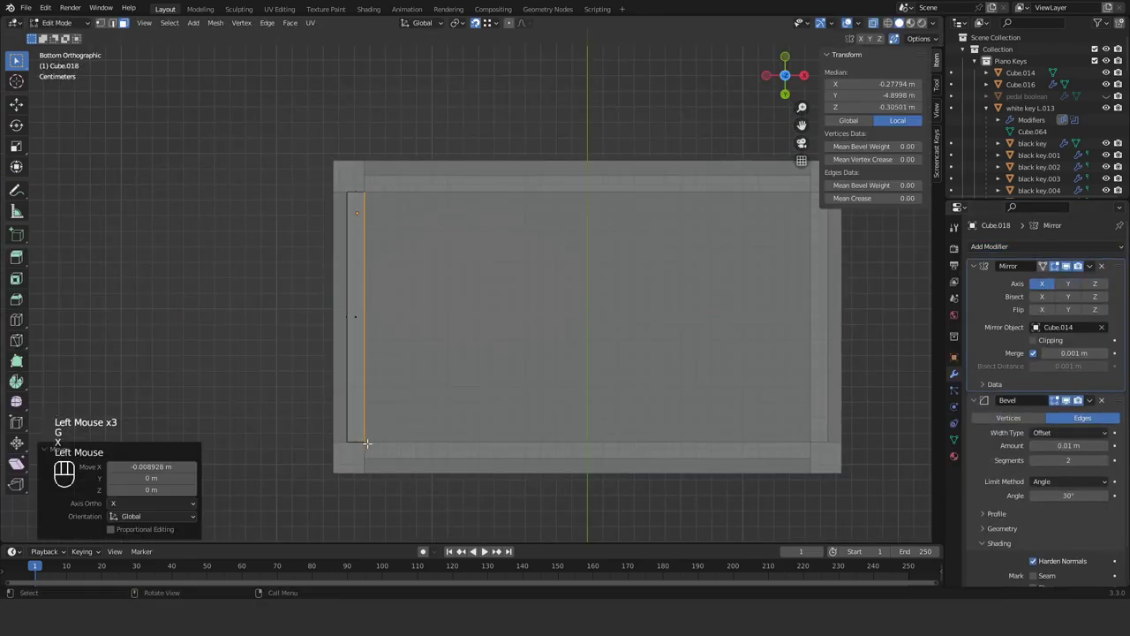
key("ctrl+s")
middle_click_drag(565, 441, 660, 482)
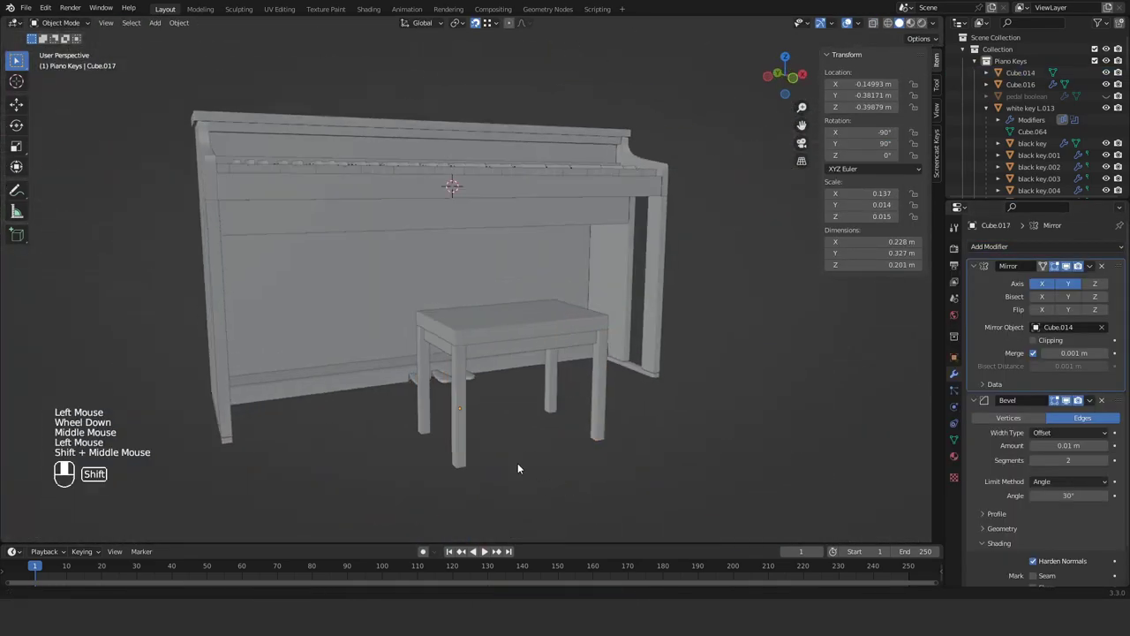
Step: Adjust the bench's front rail by moving its selected faces along Z
middle_click_drag(517, 467, 516, 386)
left_click(516, 386)
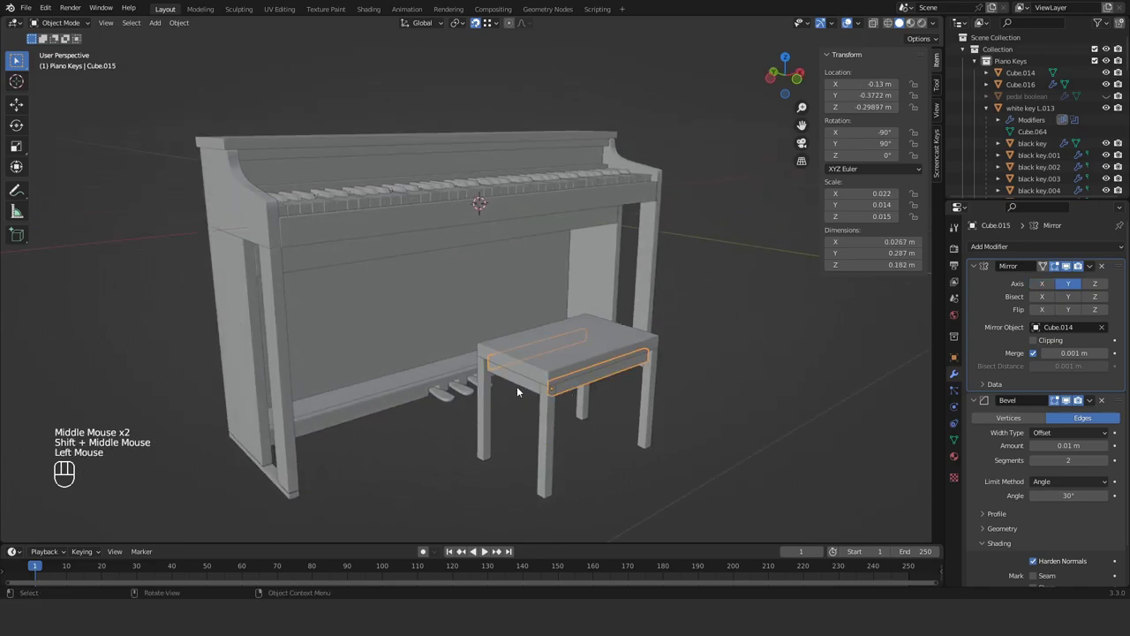
key("Tab")
key("alt+z")
left_click(540, 387)
left_click(551, 388, "shift")
key("alt+z")
key("g")
key("z")
left_click(709, 449)
key("Tab")
Step: Thicken the bench seat by raising its top face slightly along Z
left_click(571, 351)
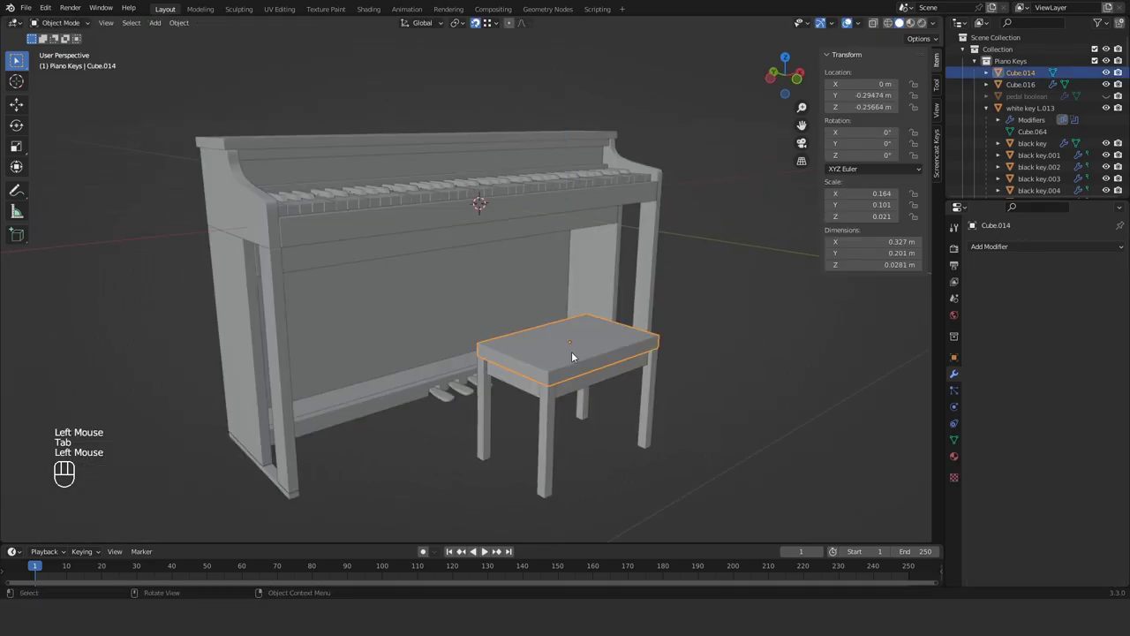
key("Tab")
key("3")
key("g")
key("z")
left_click(711, 428)
key("Tab")
Step: Add a Subdivision Surface modifier to the seat with its viewport level raised by one, and crease the edges of the seat's bottom face
left_click(990, 247)
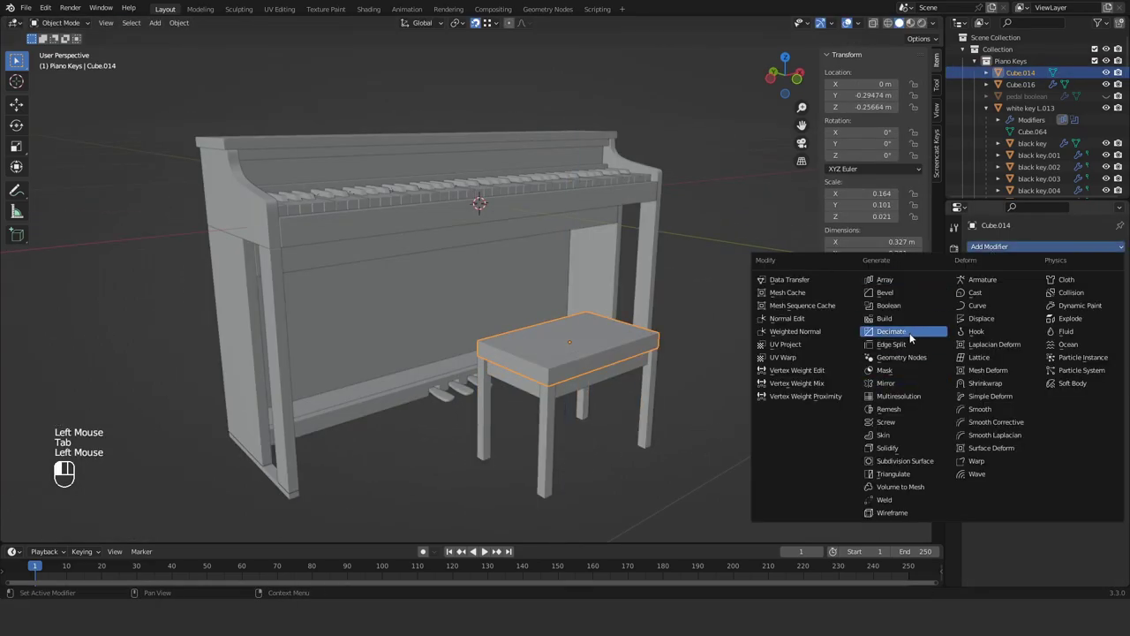
left_click(903, 461)
key("Tab")
key("alt+z")
left_click(569, 353)
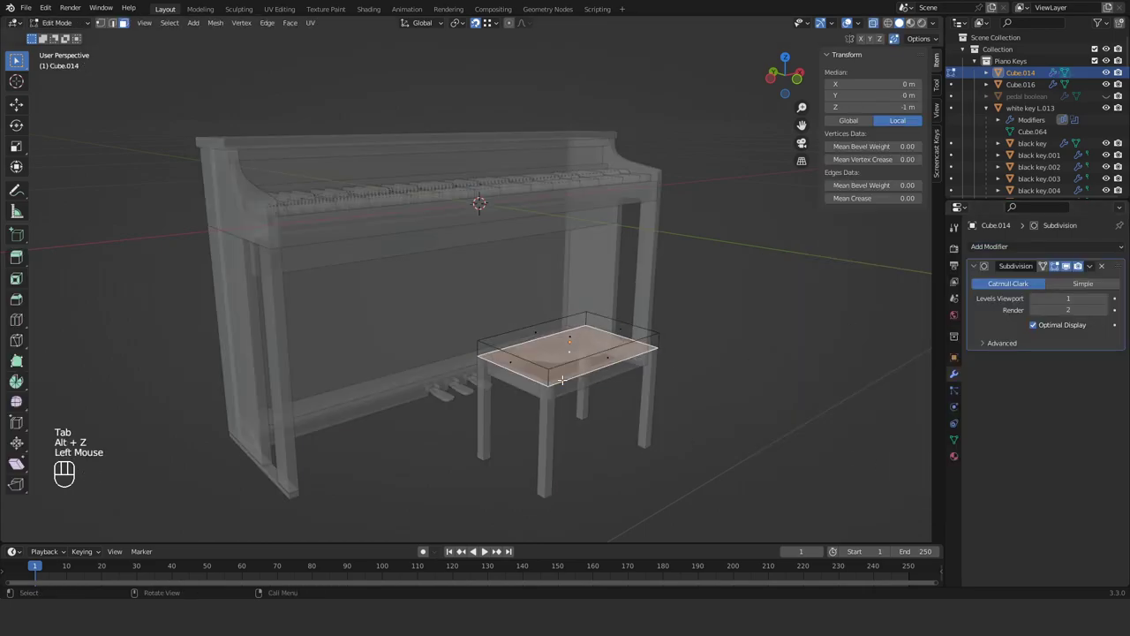
key("shift+e")
left_click(772, 437)
key("Tab")
key("alt+z")
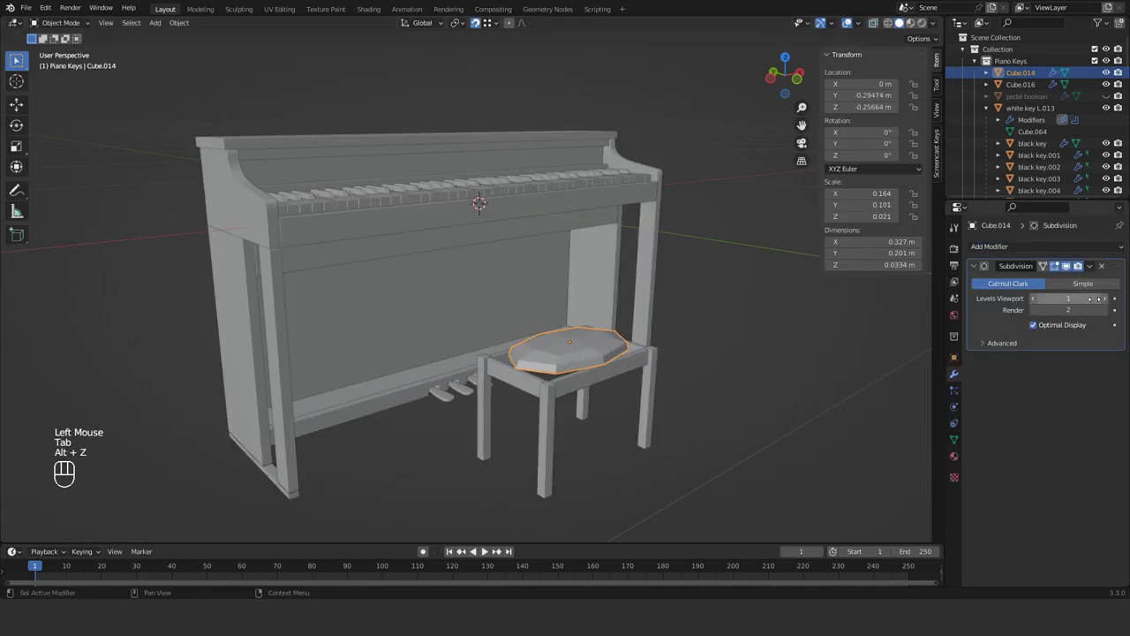
left_click(1104, 299)
Step: Add two loop cuts across the seat and scale them along X
key("Tab")
middle_click_drag(629, 395, 627, 396)
key("KP_7")
key("ctrl+r")
scroll(630, 385, "up", 1)
left_click(630, 384)
right_click(644, 378)
key("s")
key("x")
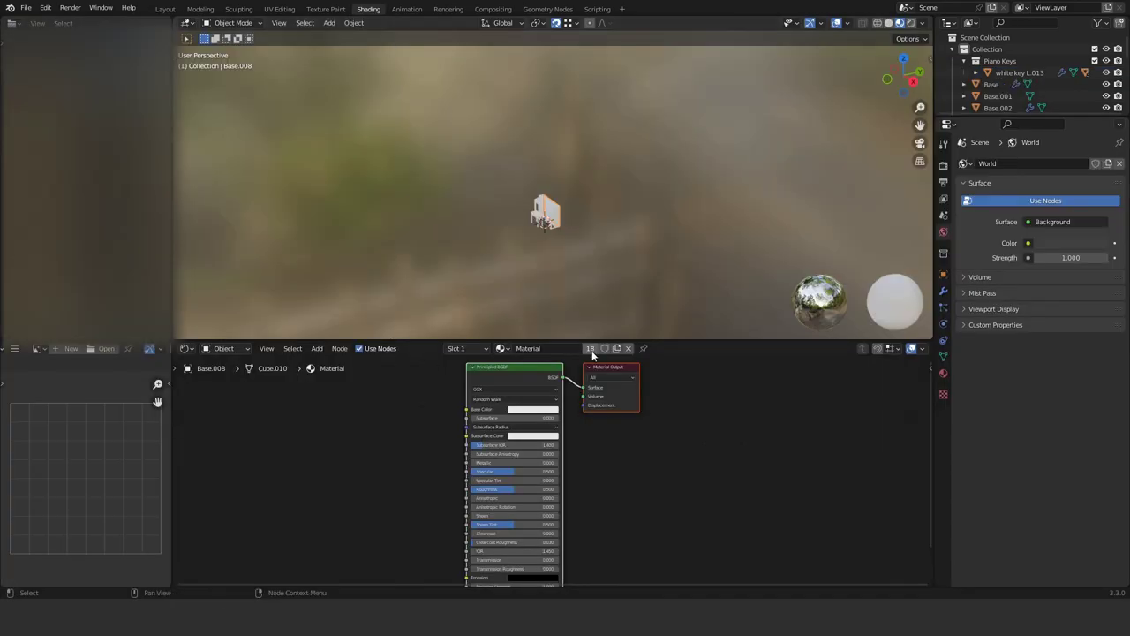
Step: Make the back panel's material single-user and connect a new ColorRamp node's Color output to the Principled BSDF's Base Color
key("shift+a")
key("Escape")
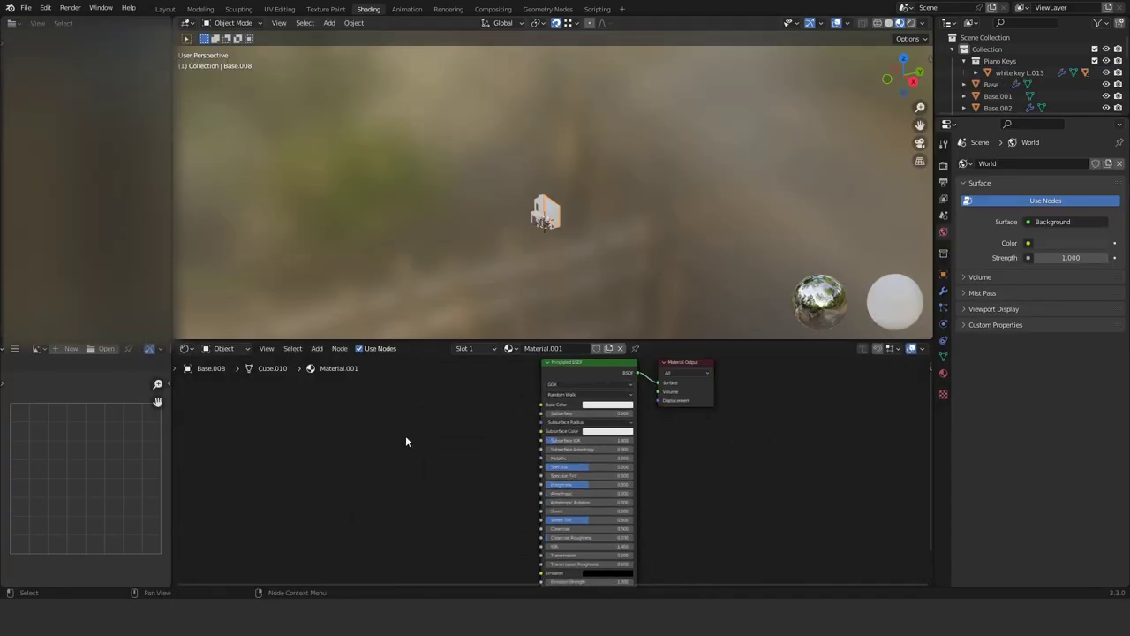
key("shift+a")
type("co")
key("Return")
left_click(386, 409)
left_click_drag(483, 422, 541, 404)
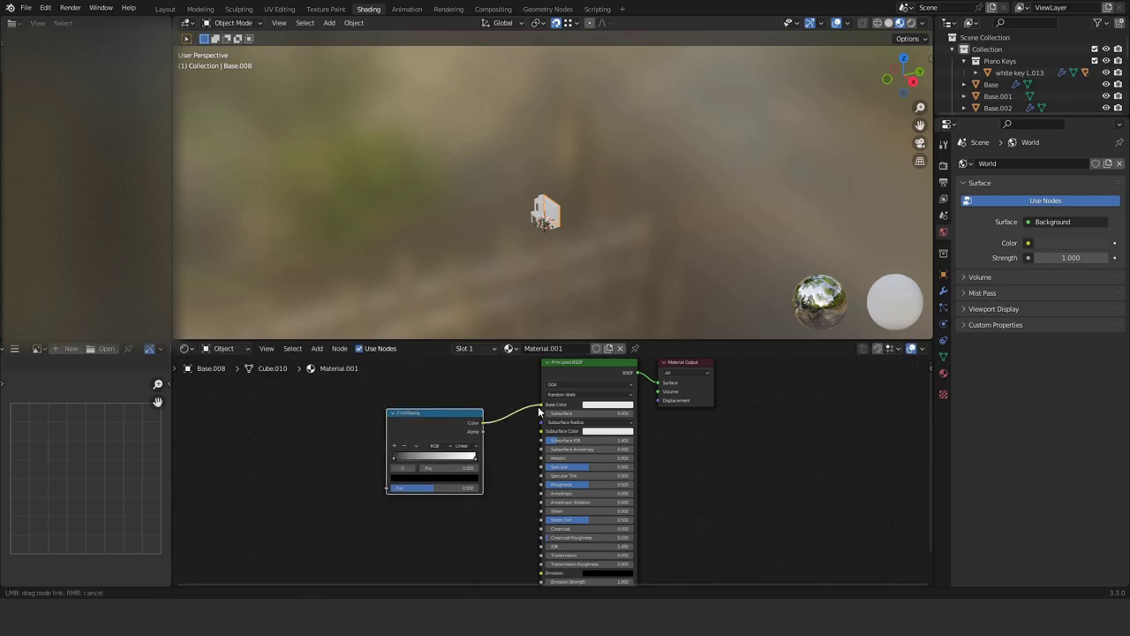
Step: Add a Noise Texture node and a Mapping node before the ColorRamp
middle_click_drag(276, 443, 362, 436)
key("shift+a")
type("snoise")
left_click(391, 469)
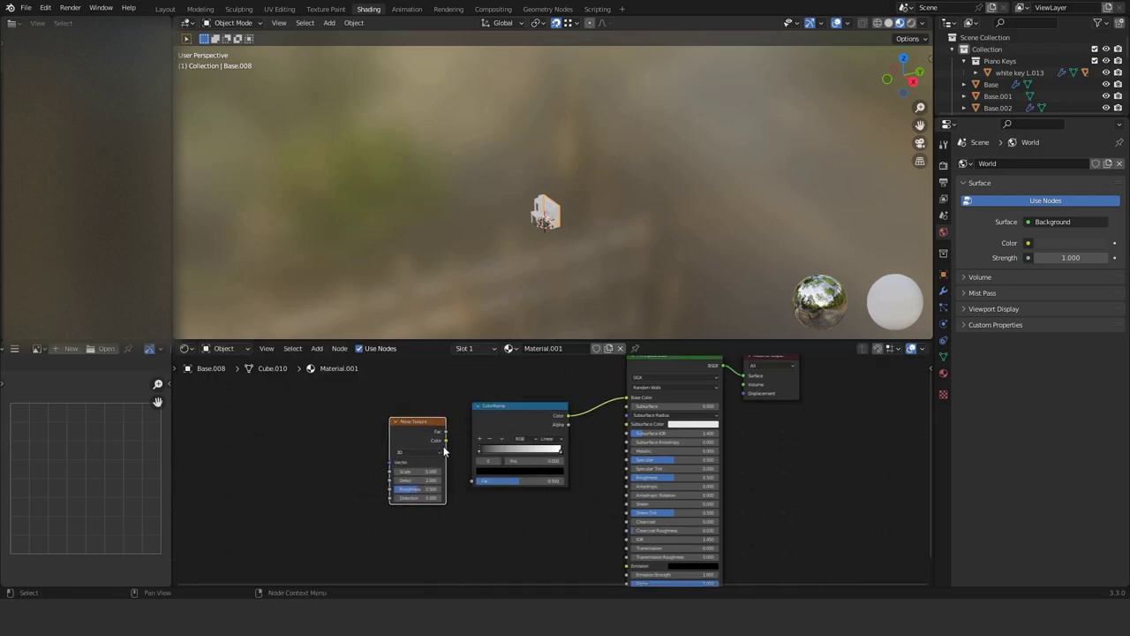
left_click(335, 440)
type("map")
key("Return")
left_click(299, 409)
Step: Add a Texture Coordinate node and connect its Object output to the Mapping node's Vector input
key("shift+a")
left_click(285, 441)
type("texture c")
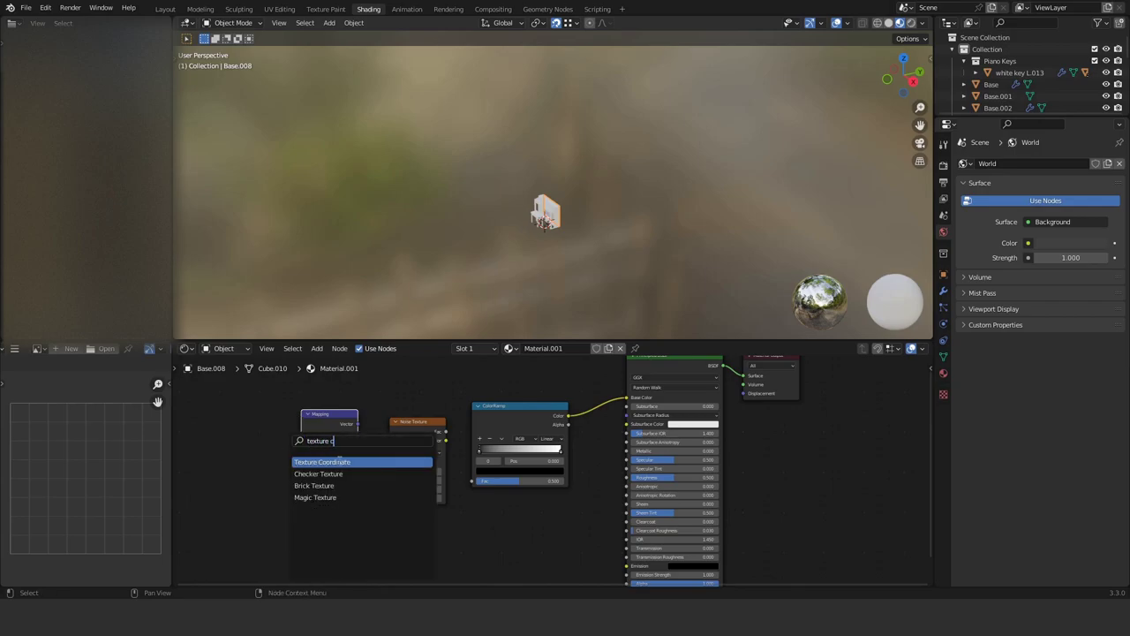
key("Return")
left_click(263, 466)
left_click_drag(264, 466, 301, 446)
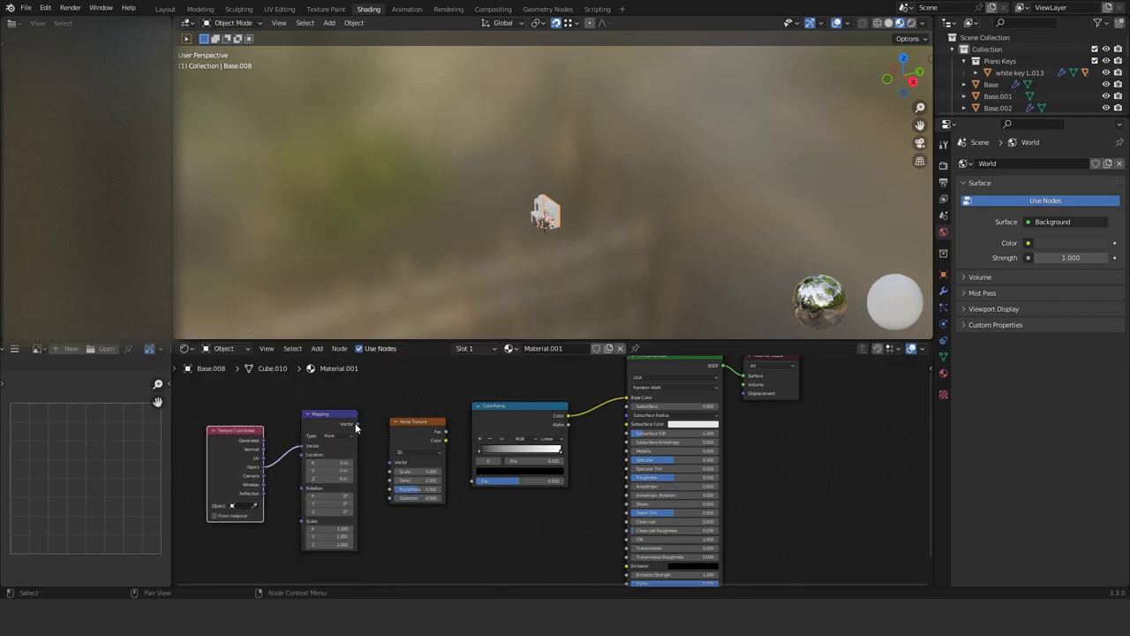
Step: Link the Mapping output to the Noise Texture's Vector and the Noise Texture's Fac output to the ColorRamp's Fac input
left_click_drag(445, 431, 503, 466)
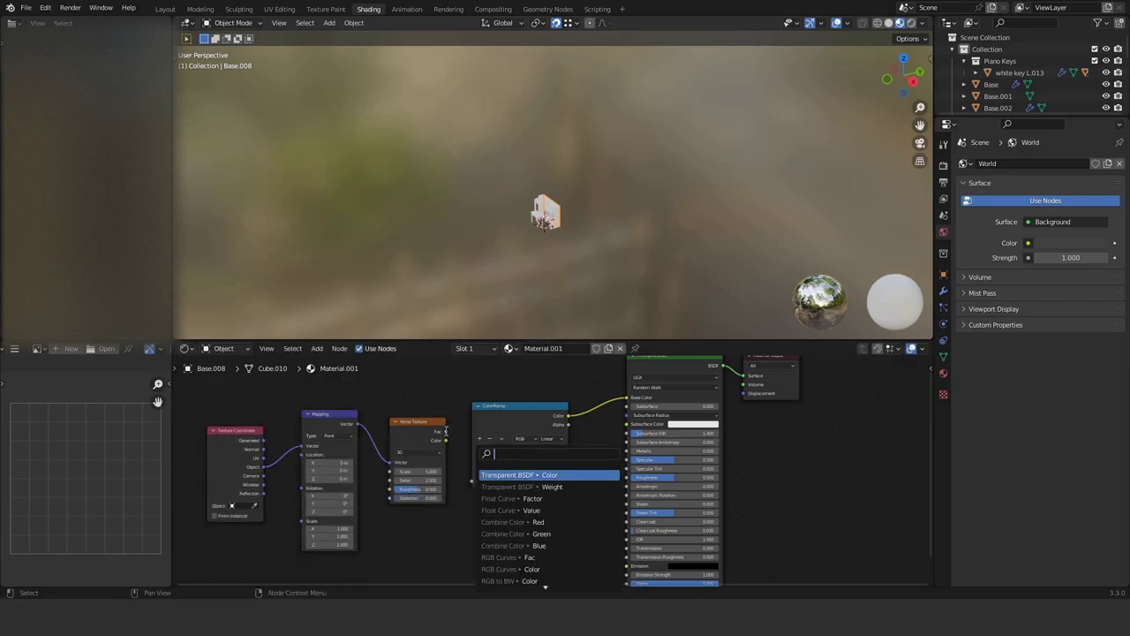
left_click_drag(446, 431, 466, 471)
scroll(543, 241, "up", 10)
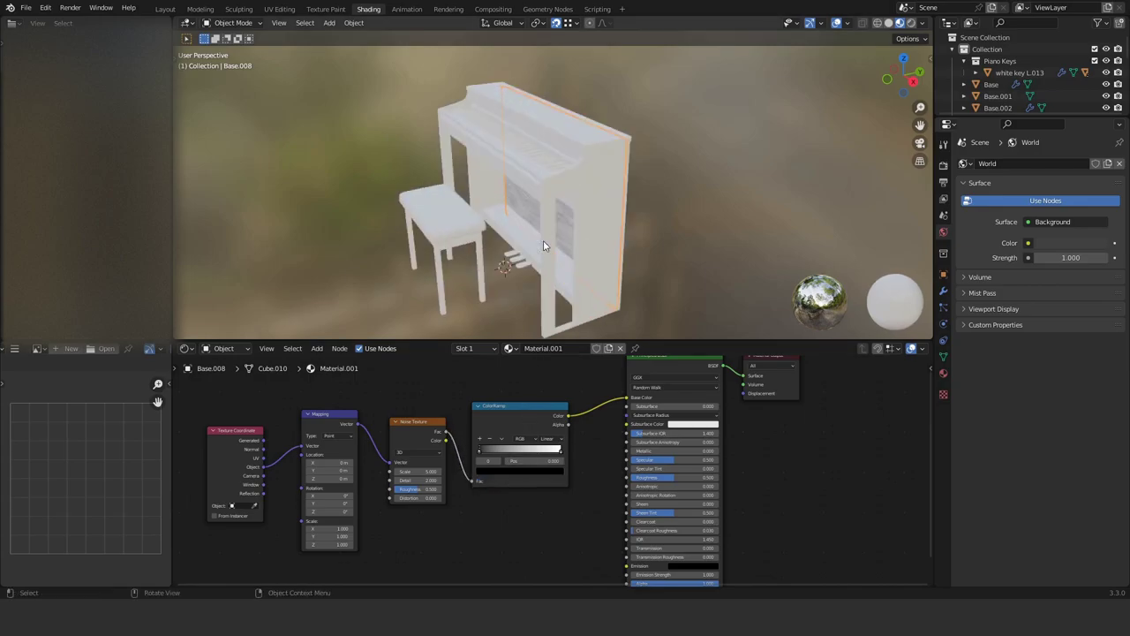
middle_click_drag(543, 241, 614, 225)
scroll(614, 225, "up", 1)
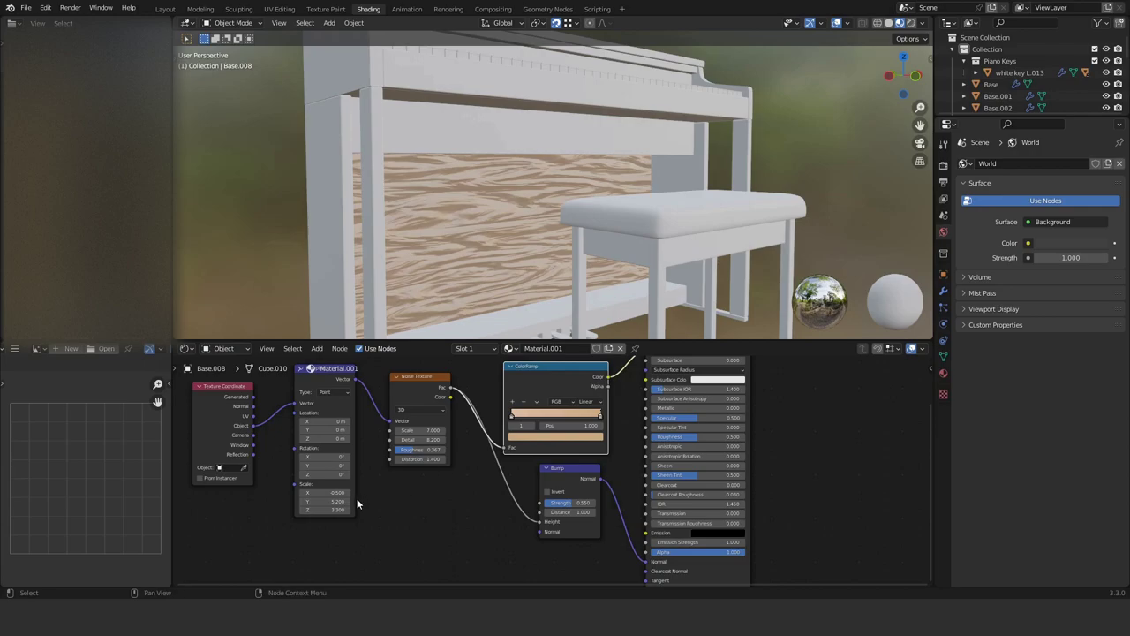
Step: Set the Bump node's strength to 0.283 and adjust the colours of the wood material's ColorRamp stops
left_click_drag(557, 509, 525, 509)
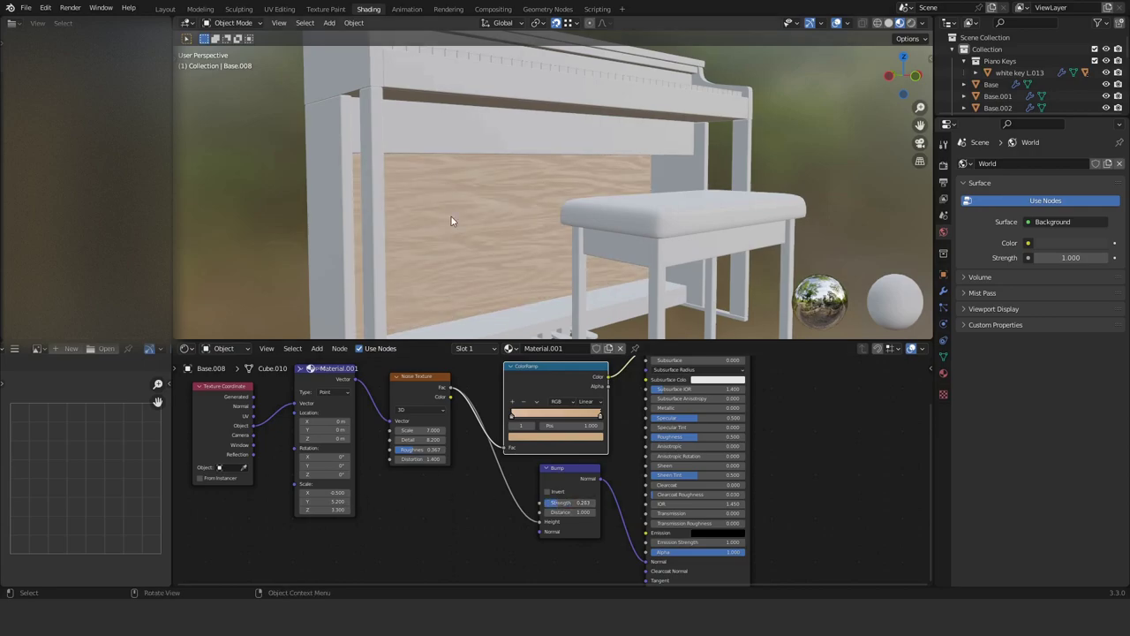
scroll(452, 221, "down", 5)
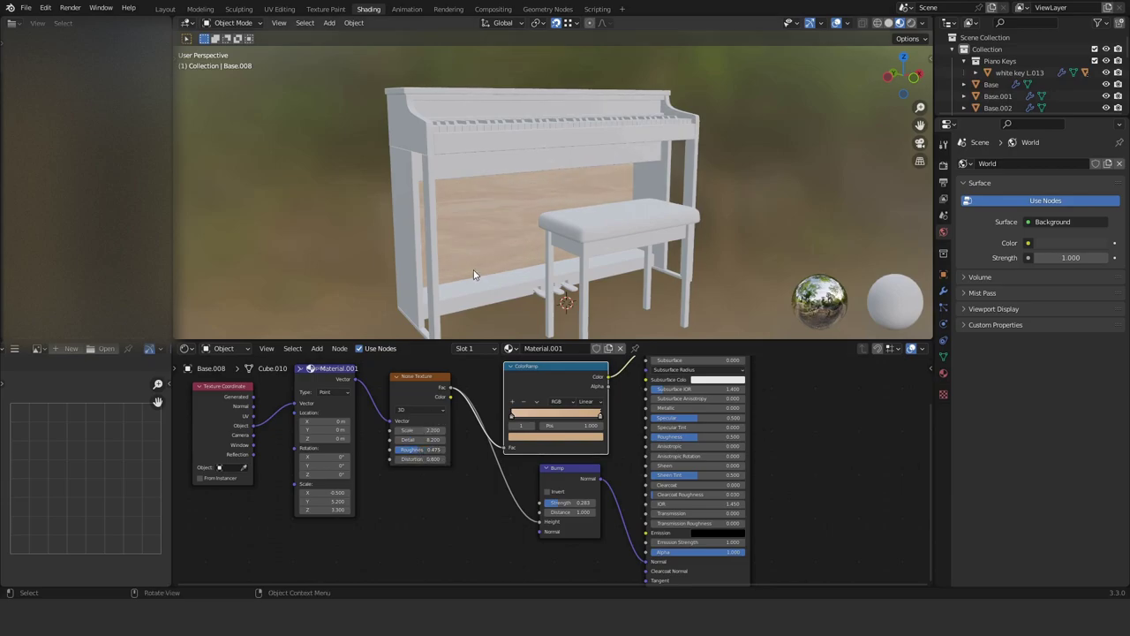
left_click(523, 439)
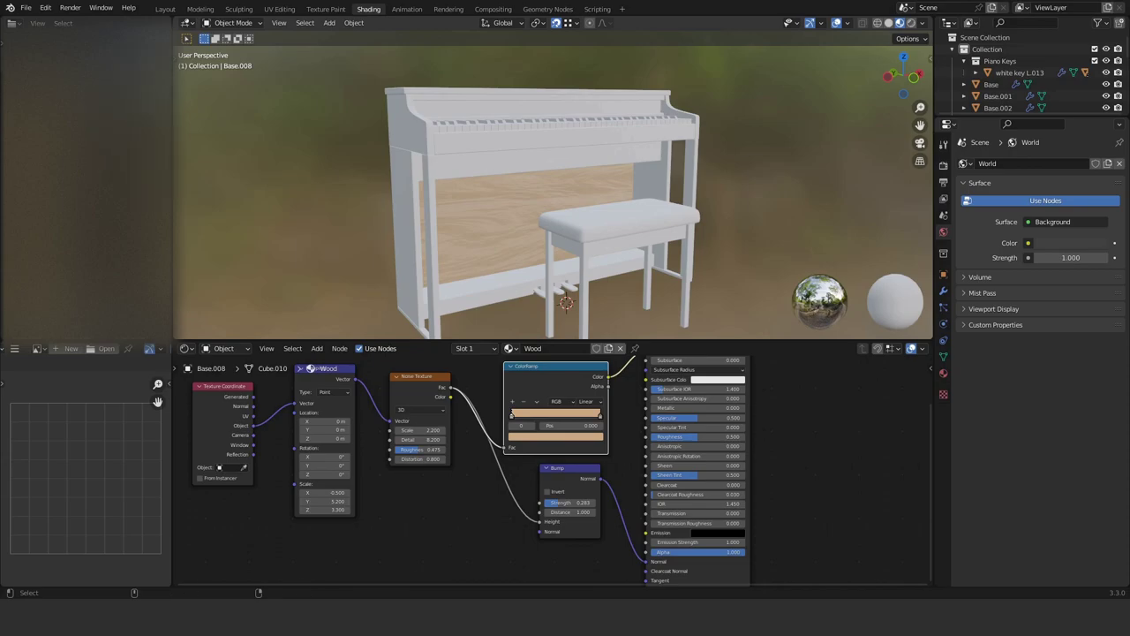
left_click(592, 437)
left_click(525, 437)
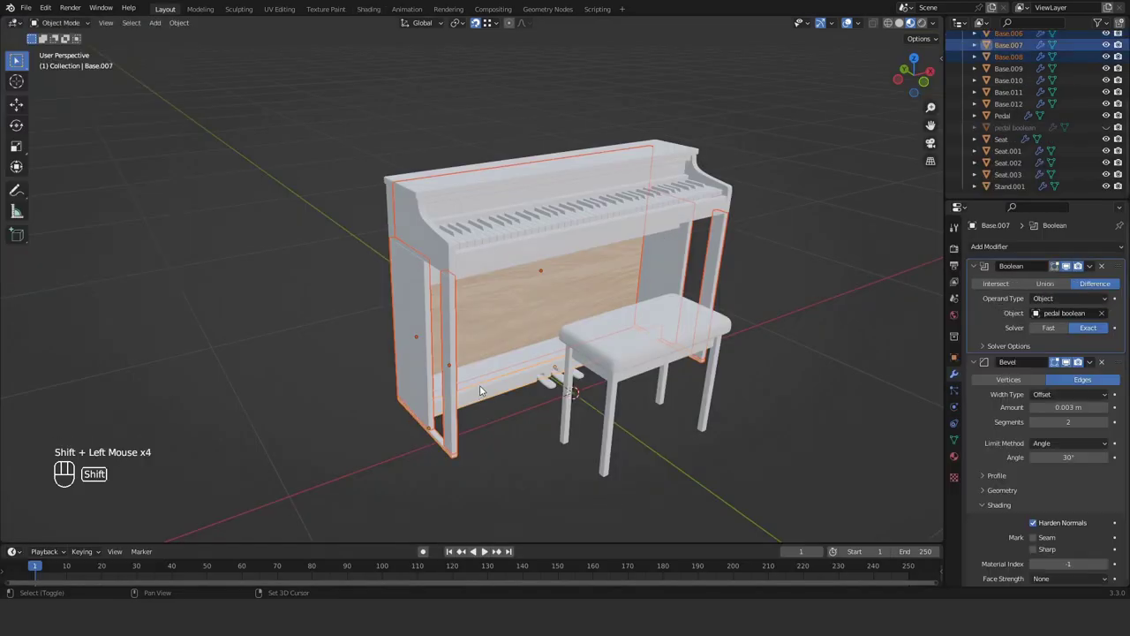
Step: Link the back panel's Wood material to all the piano body parts, the stand and the bench frame parts, excluding the cushion
left_click(1007, 80, "shift")
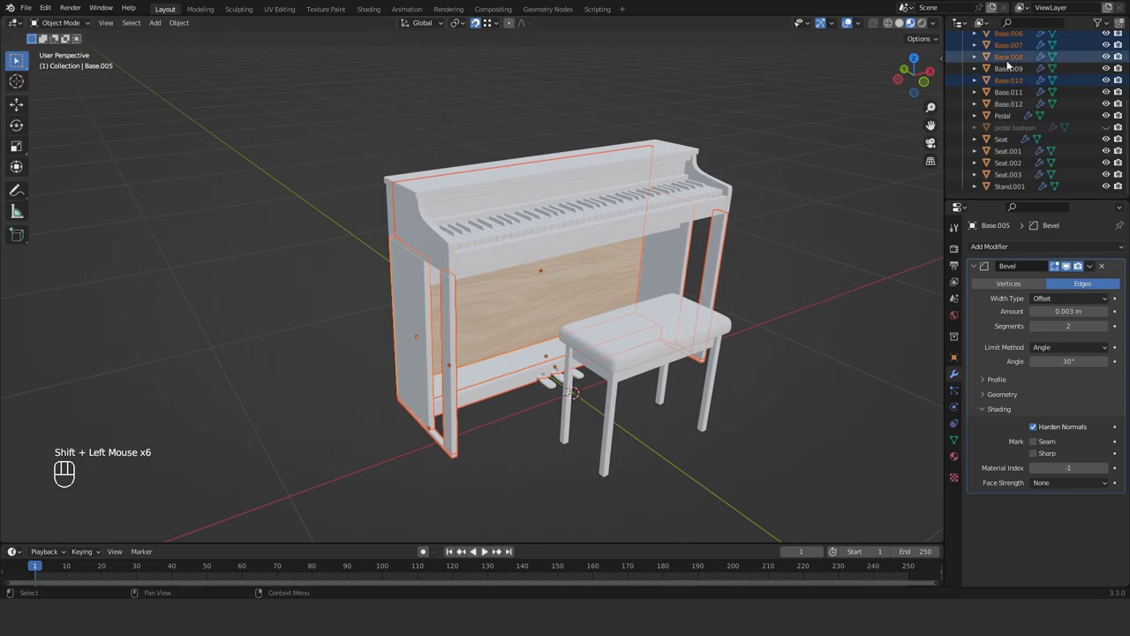
left_click(1006, 186)
scroll(1004, 74, "up", 3)
left_click(1004, 74, "shift")
scroll(1011, 142, "down", 3)
left_click(1008, 188, "ctrl")
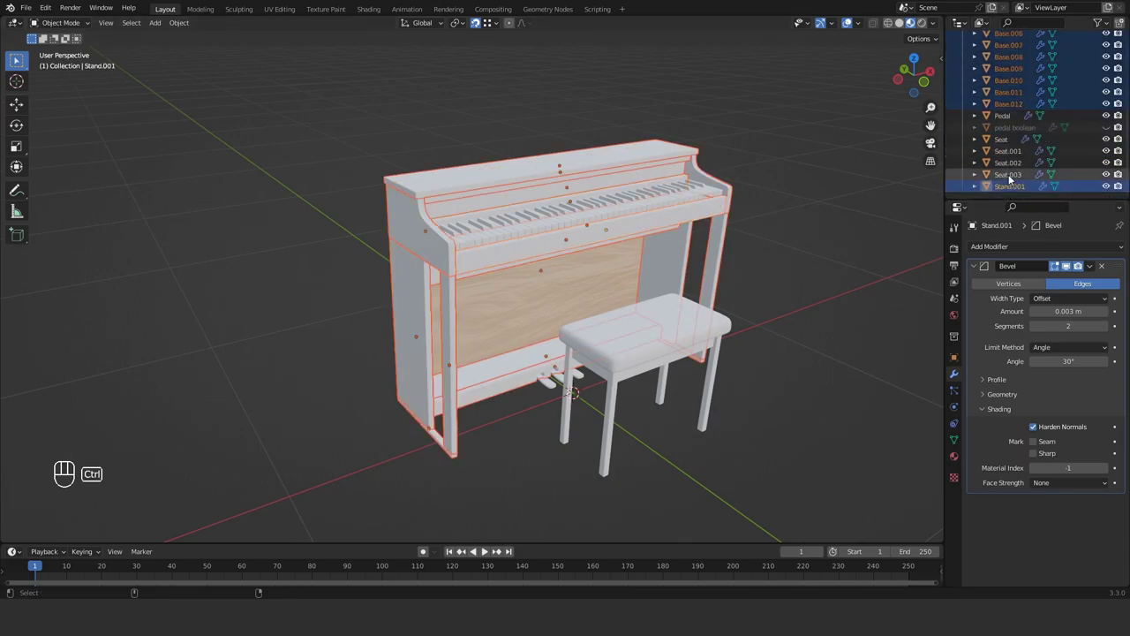
left_click(1010, 164, "ctrl")
left_click(1007, 151, "ctrl")
left_click(512, 317, "shift")
key("ctrl+l")
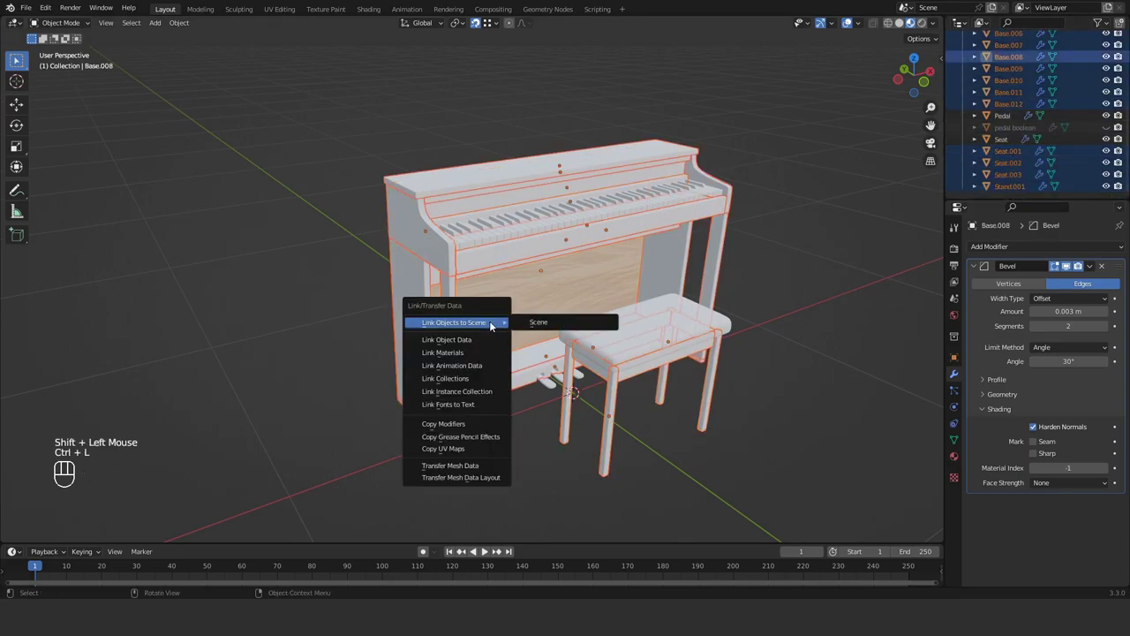
left_click(454, 352)
Step: Create a material named "Black keys" on a black key and set its base colour to hex 363636
left_click(382, 267)
left_click(954, 456)
left_click(1015, 297)
double_click(999, 296)
type("Black keys")
key("Return")
left_click(1073, 421)
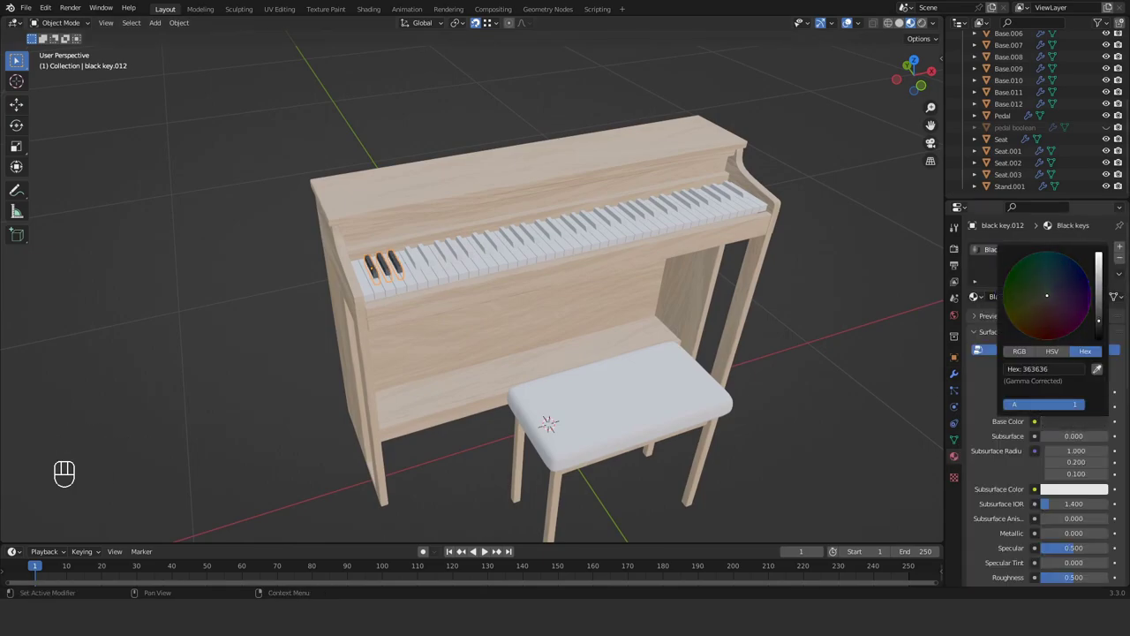
Step: Link the Black keys material to the remaining black keys
left_click(578, 221, "shift")
left_click(383, 271, "shift")
key("shift+l")
key("ctrl+l")
left_click(433, 282)
Step: Create a material named "White keys" on a white key and adjust the brightness of its base colour
left_click(1059, 296)
double_click(1010, 297)
type("White keys")
key("Return")
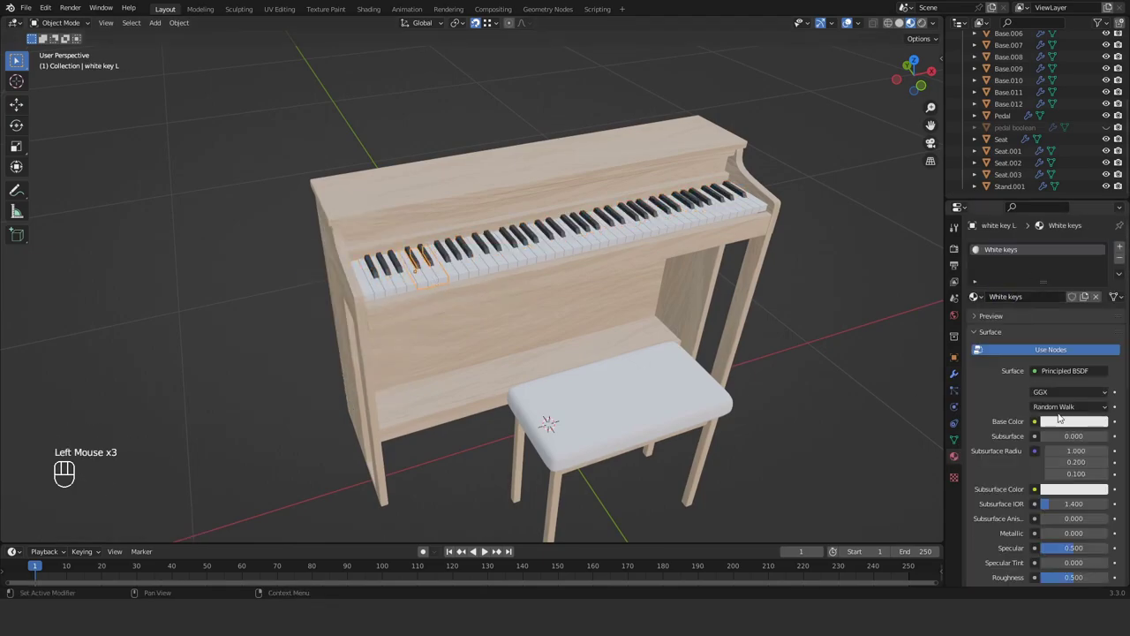
left_click(1074, 421)
left_click(1074, 421)
left_click_drag(1100, 265, 1099, 271)
Step: Link the White keys material to the remaining white keys, including white key L.013
scroll(1026, 106, "up", 10)
left_click(1027, 74)
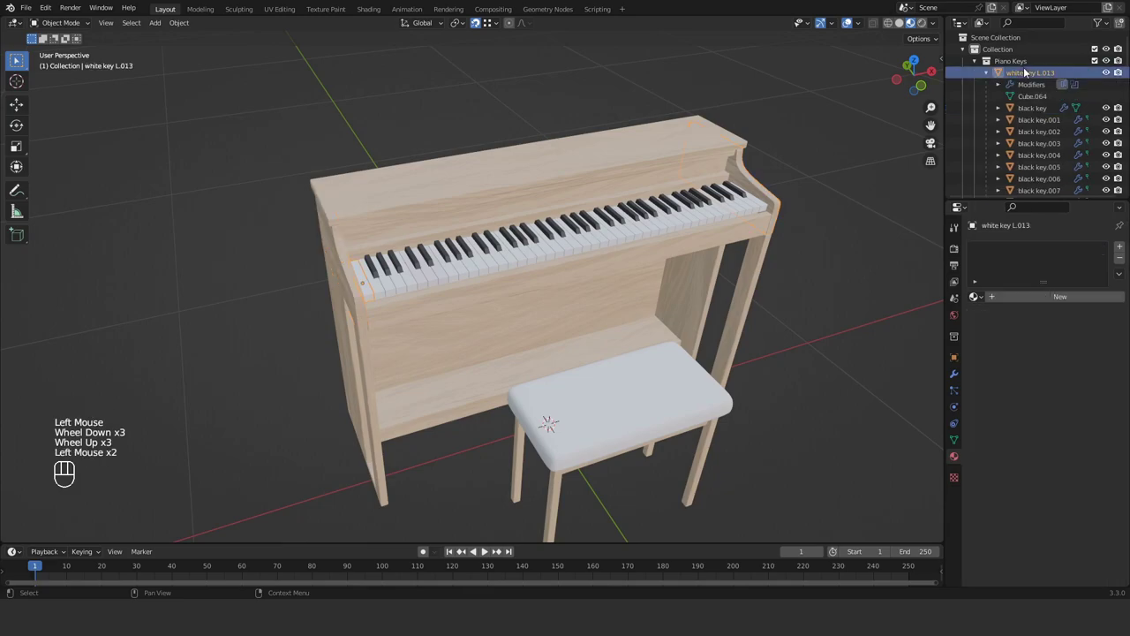
left_click(1029, 167, "ctrl")
left_click(1033, 154, "ctrl")
left_click(439, 276, "shift")
key("ctrl+l")
left_click(463, 292)
left_click(625, 234)
left_click(809, 255)
Step: Create a new material for the pedals
middle_click_drag(653, 344, 669, 340)
left_click(522, 406)
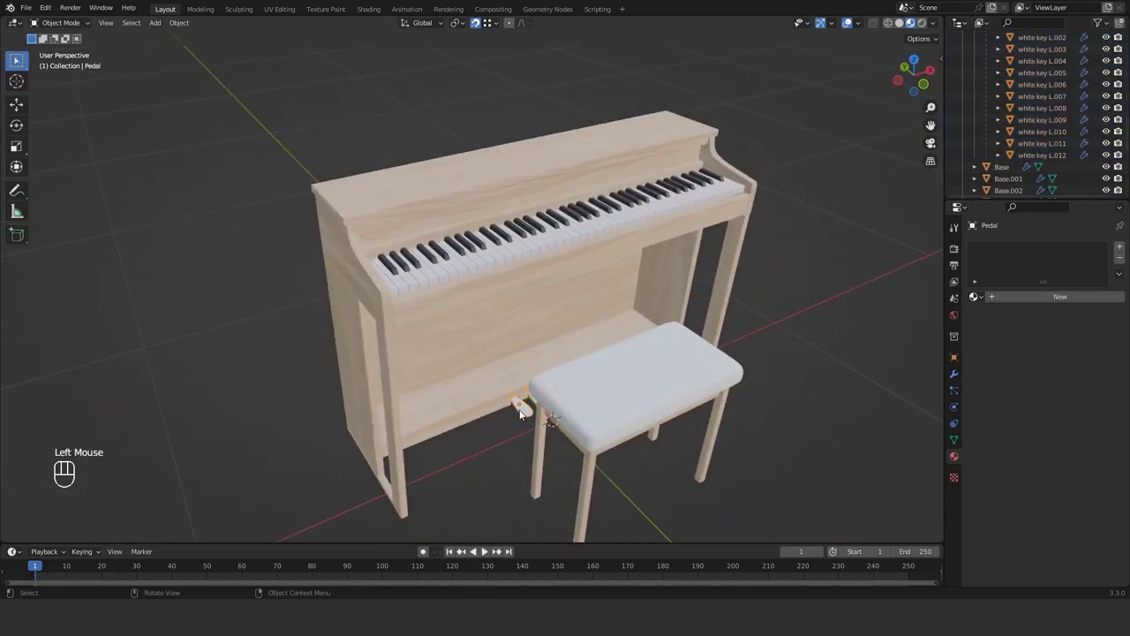
left_click(1029, 298)
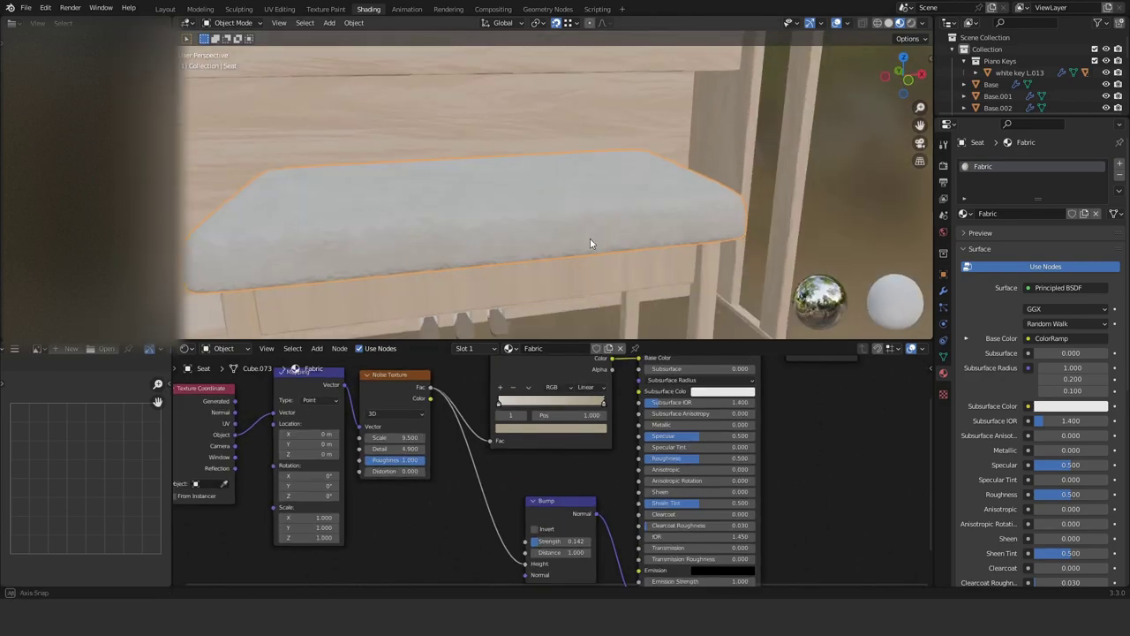
Step: Change the colour of the second ColorRamp stop in the seat's Fabric material to hex C2BFB7
left_click(548, 428)
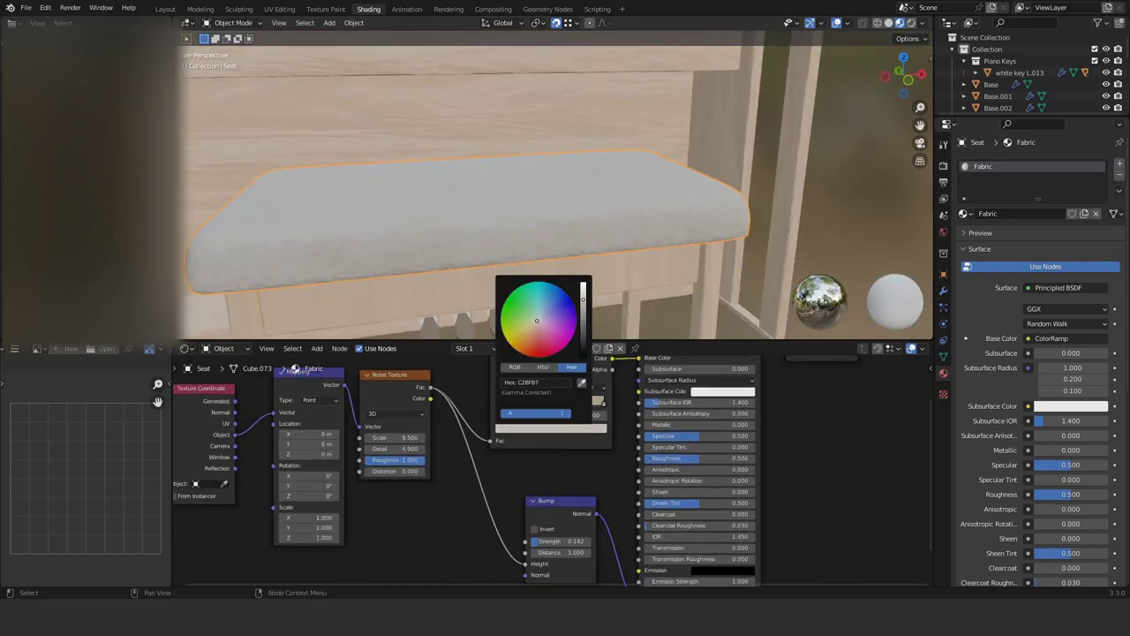